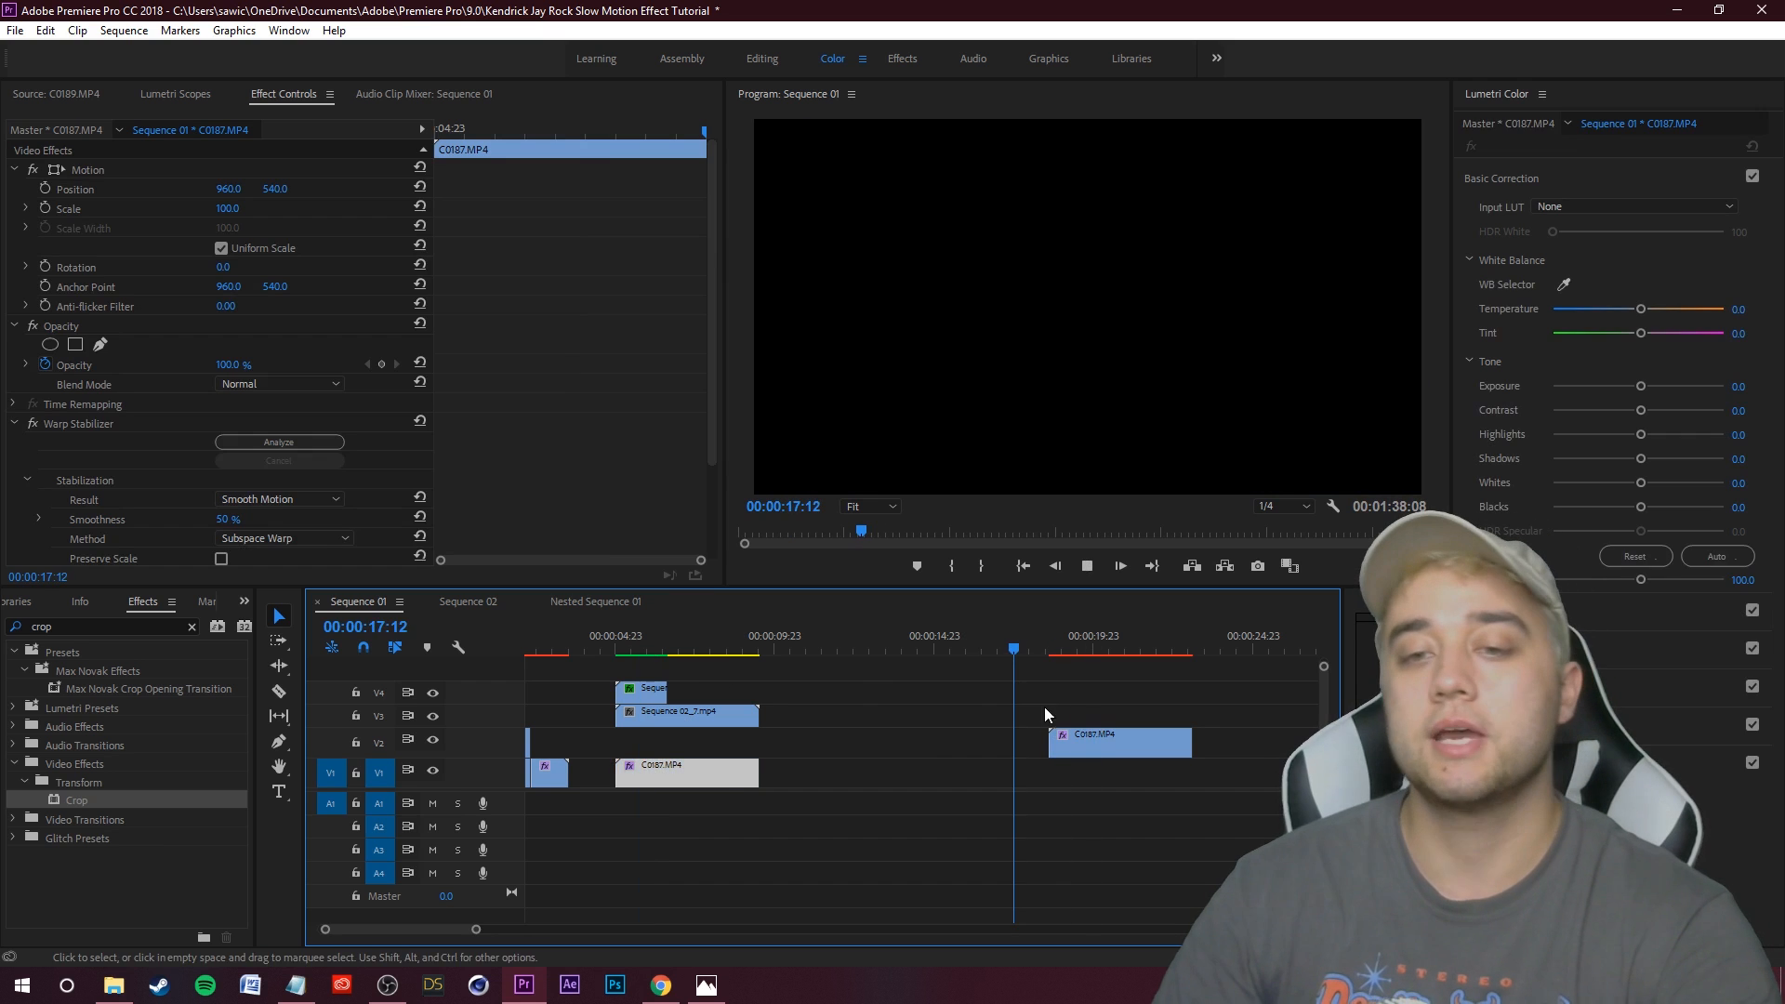
Play back the C0187.MP4 clip on V2, including in an enlarged program view, to examine the footage
{"action": "key", "text": "space"}
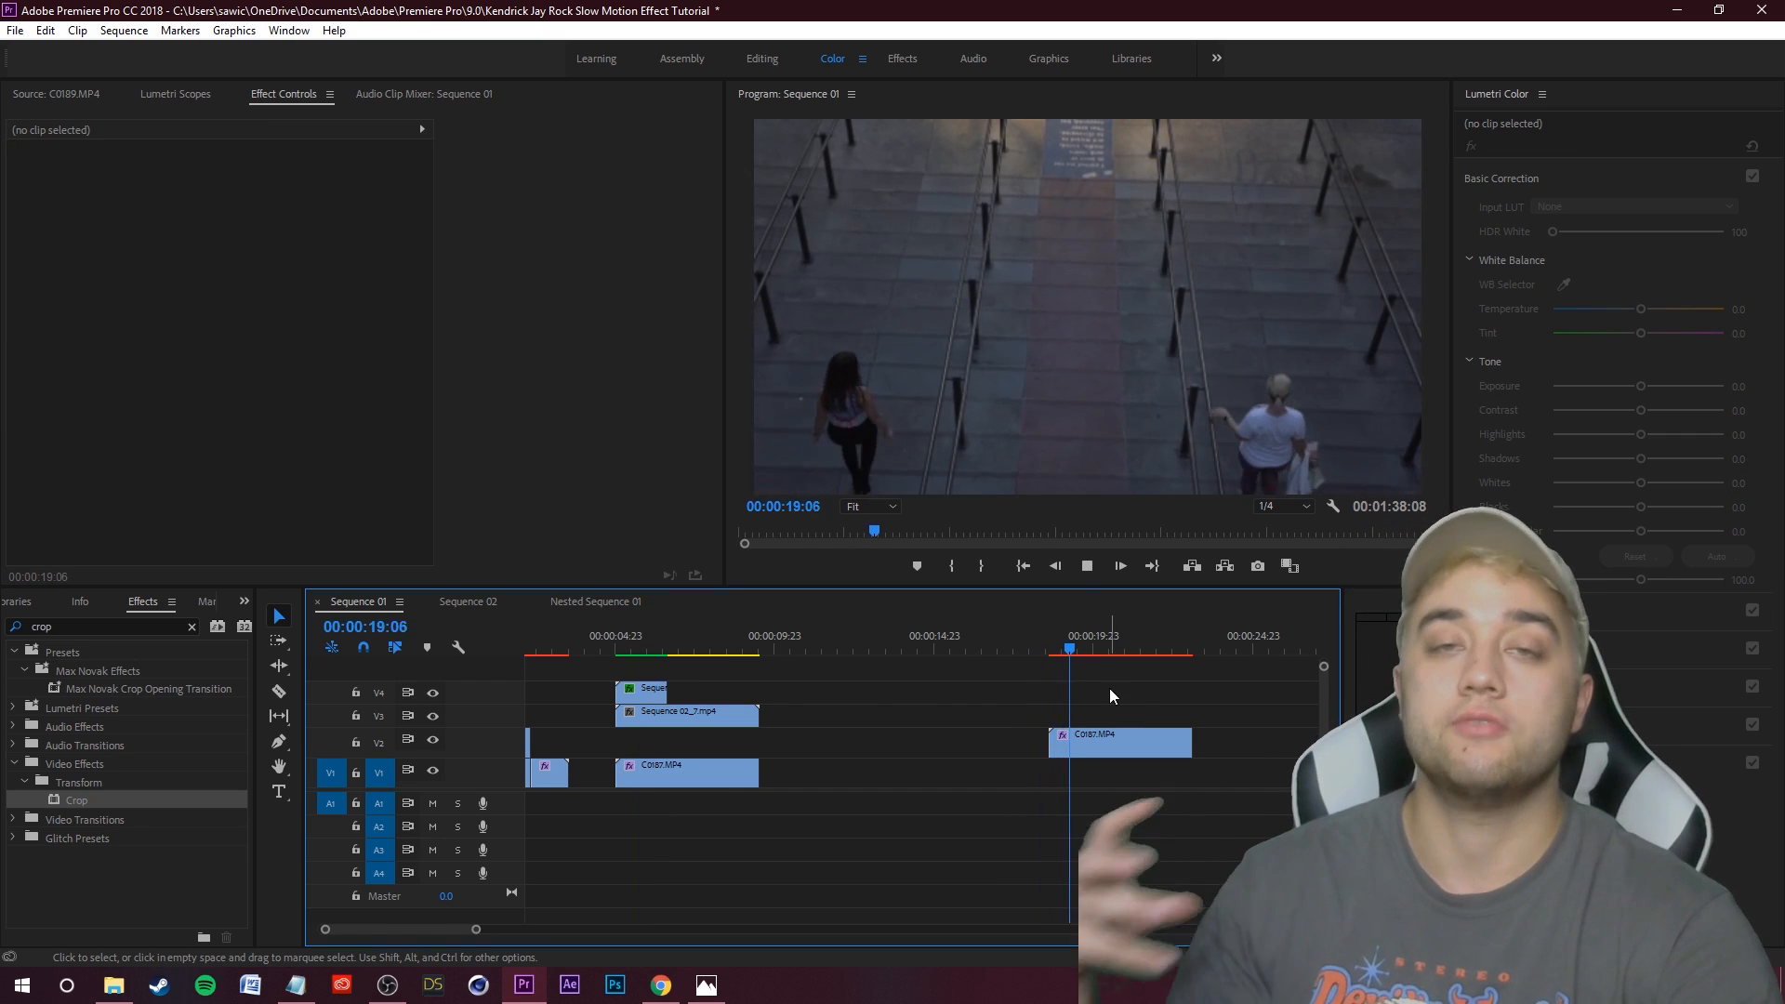
{"action": "key", "text": "space"}
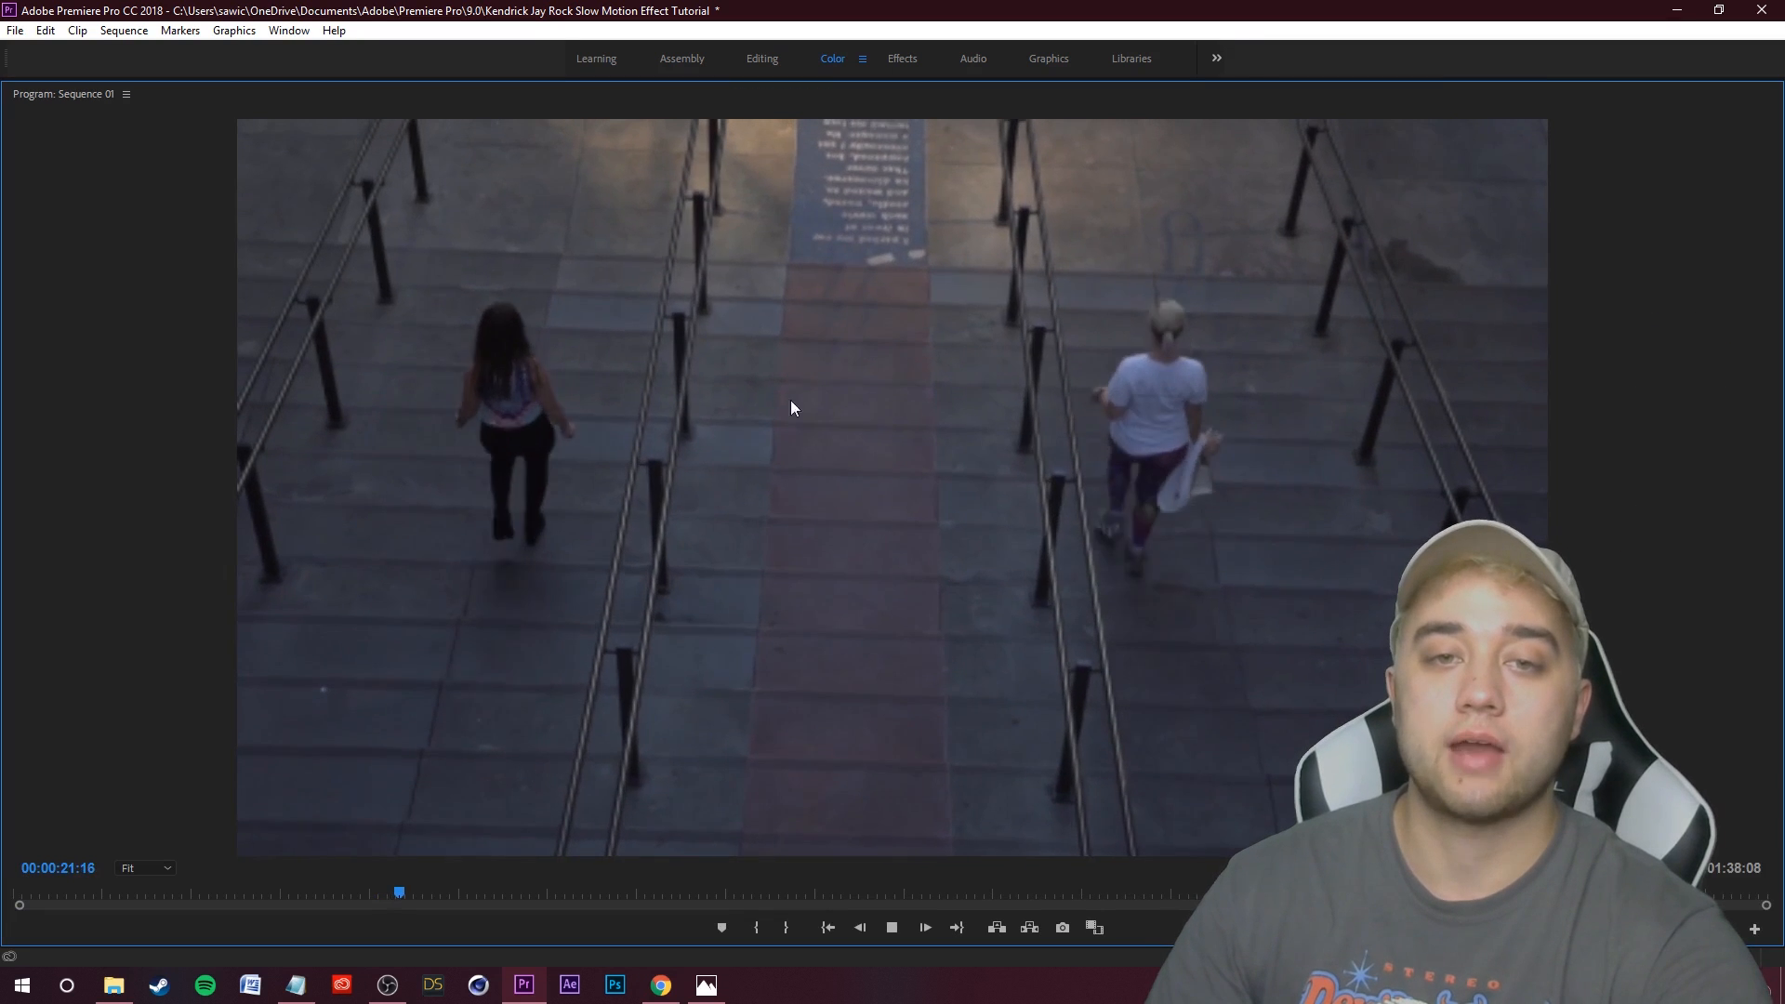
{"action": "key", "text": "space"}
{"action": "left_click", "coordinate": [1147, 683]}
{"action": "key", "text": "Up"}
{"action": "key", "text": "space"}
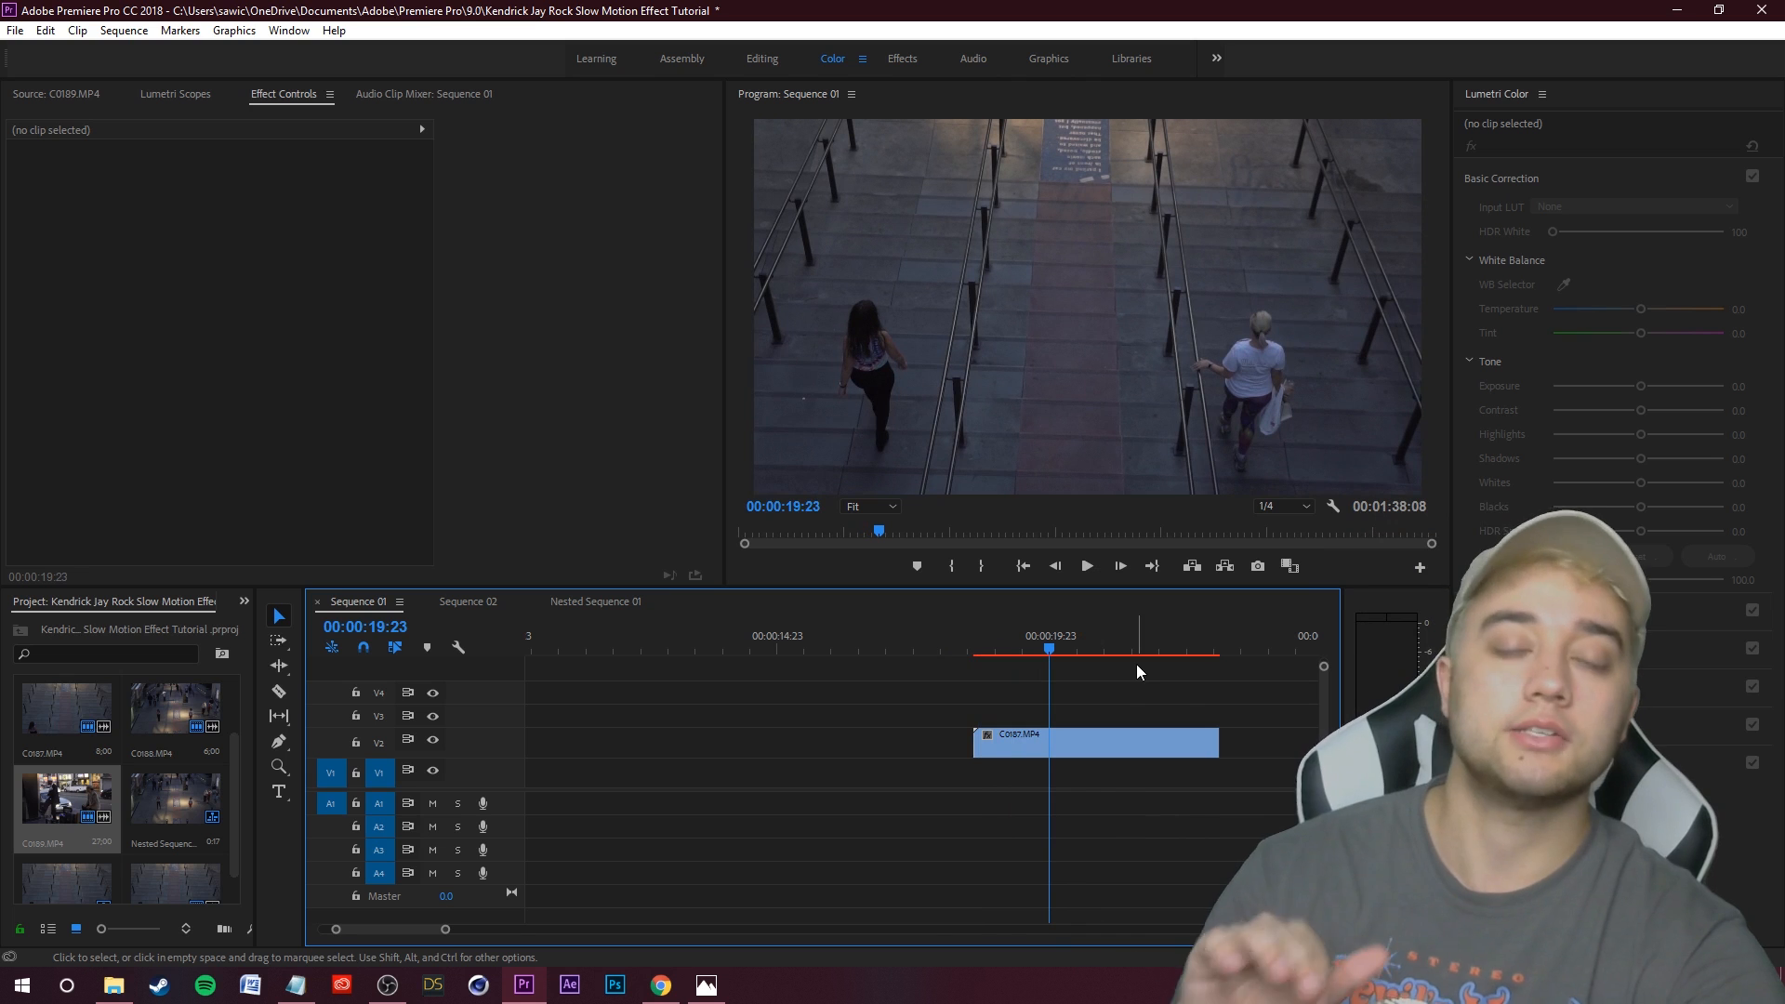
Search the effects library for "warp stabi" to locate Warp Stabilizer
{"action": "left_click", "coordinate": [244, 601]}
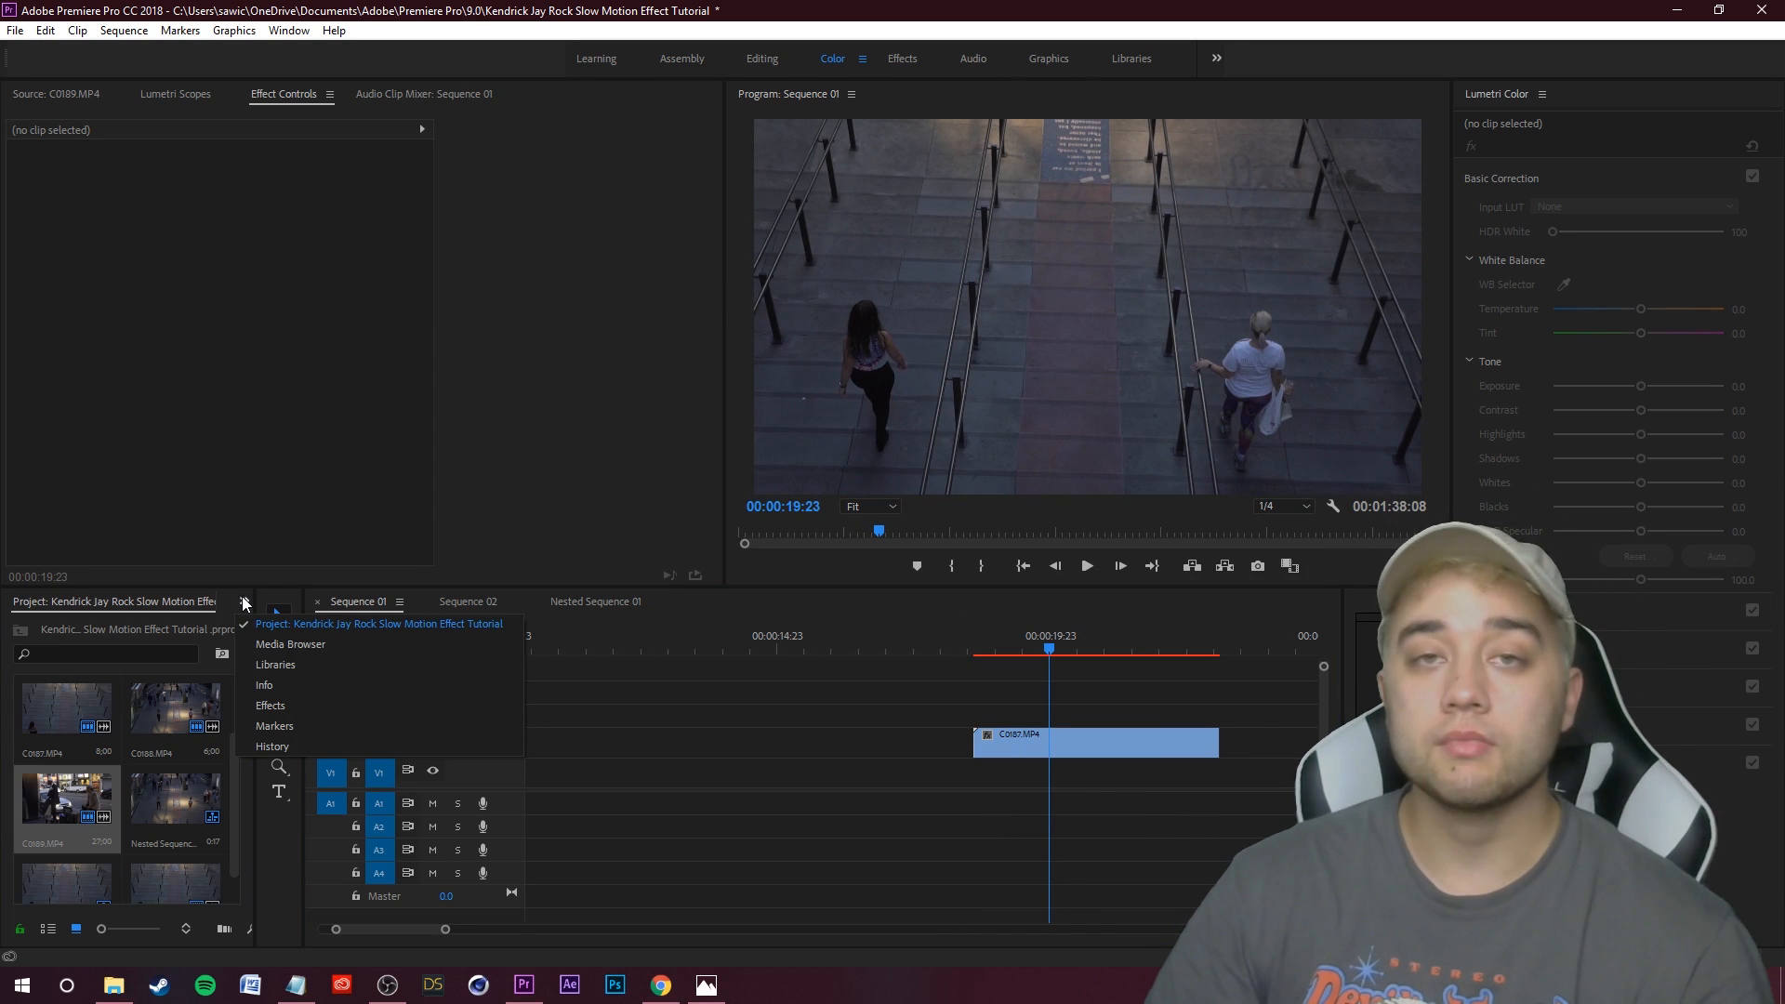
{"action": "left_click", "coordinate": [266, 706]}
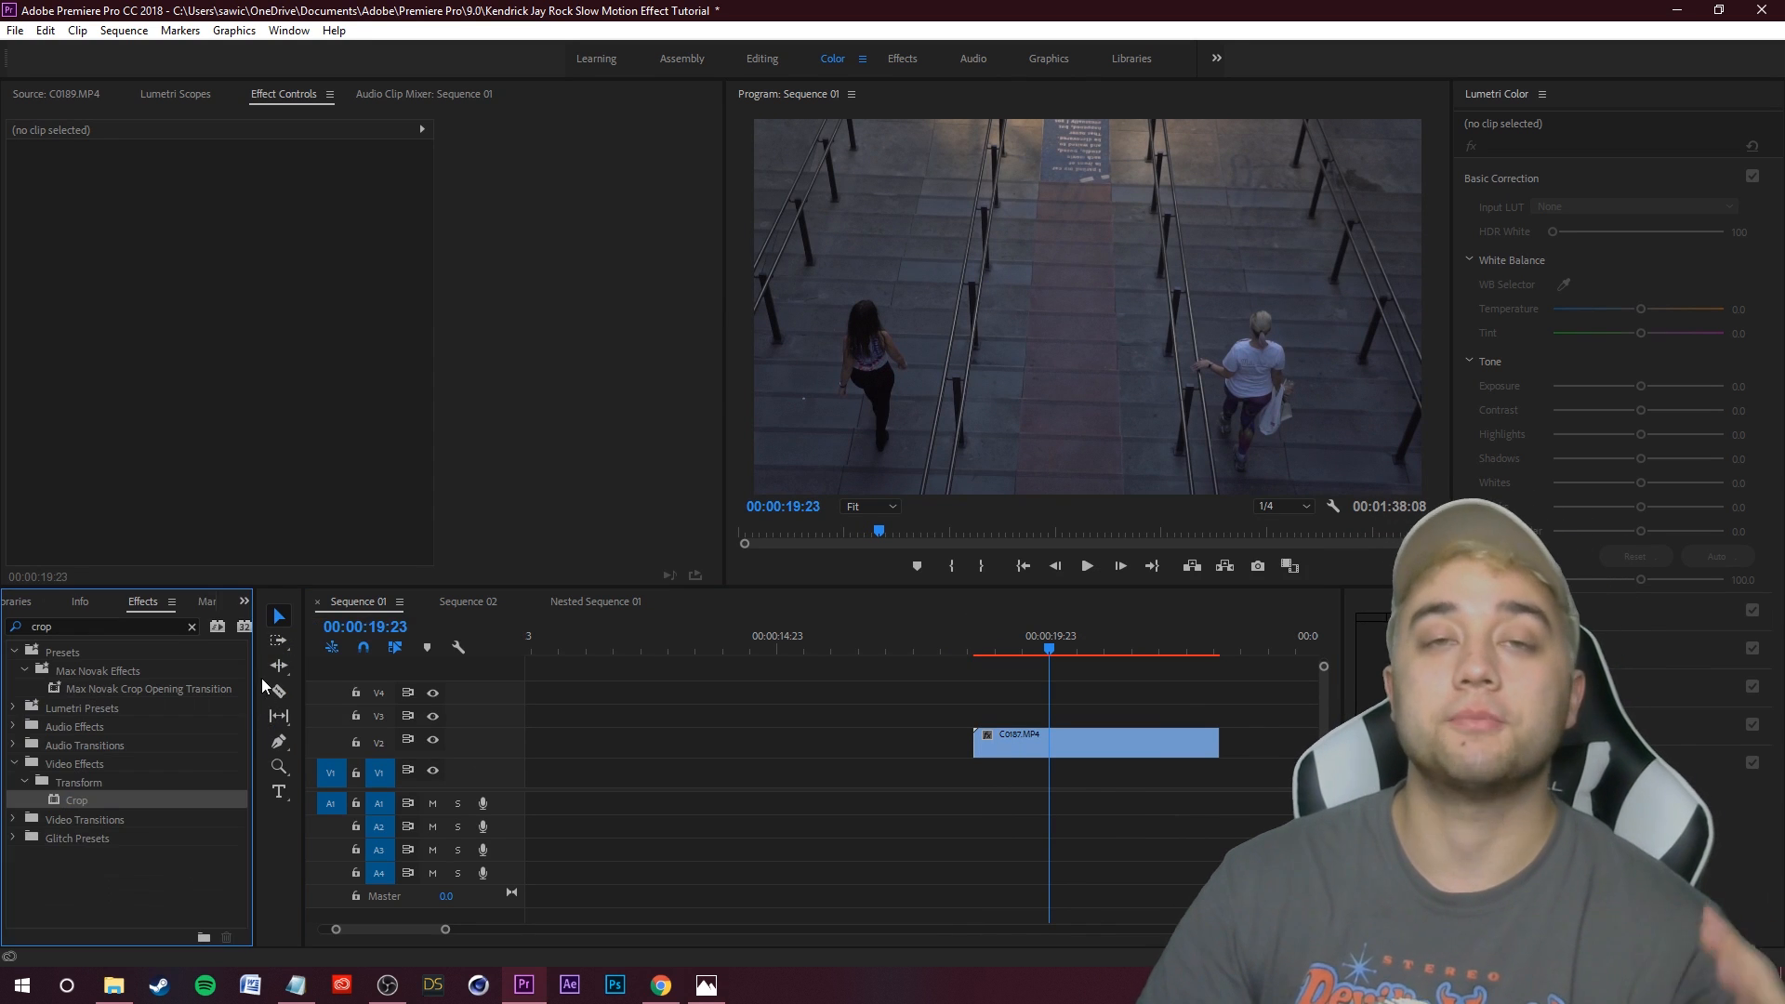
{"action": "left_click", "coordinate": [191, 627]}
{"action": "type", "text": "warp"}
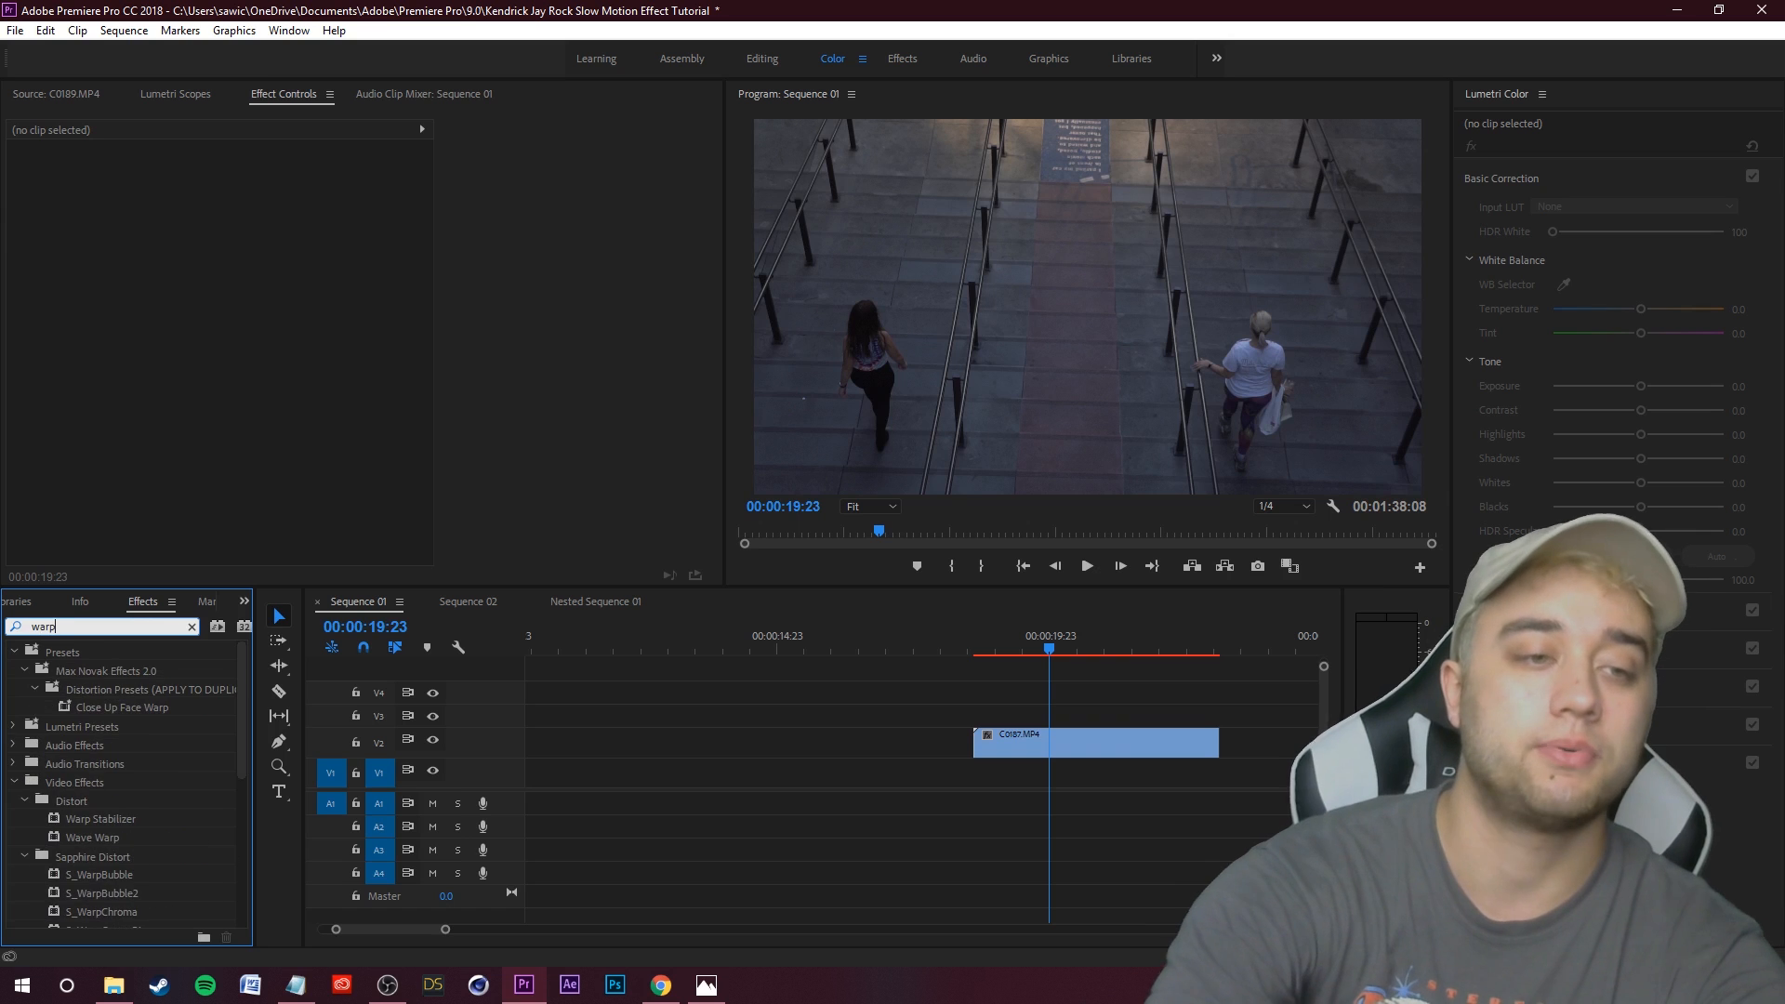
{"action": "type", "text": " stabio"}
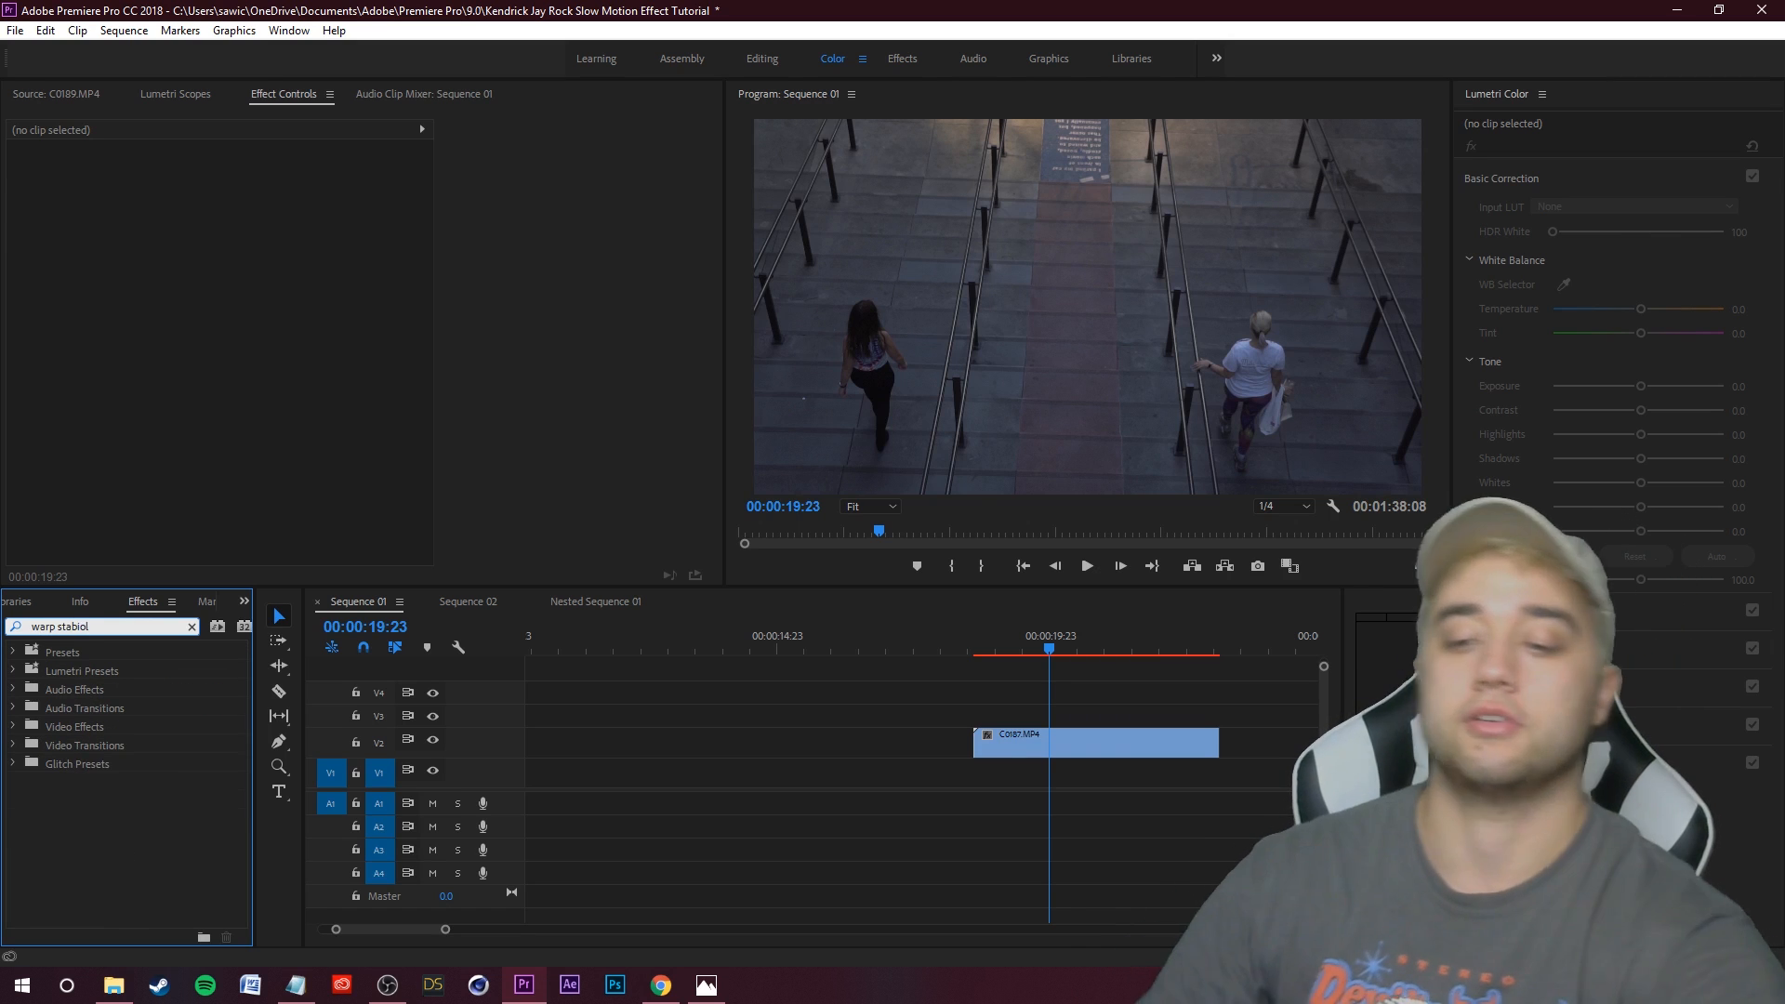
{"action": "key", "text": "BackSpace"}
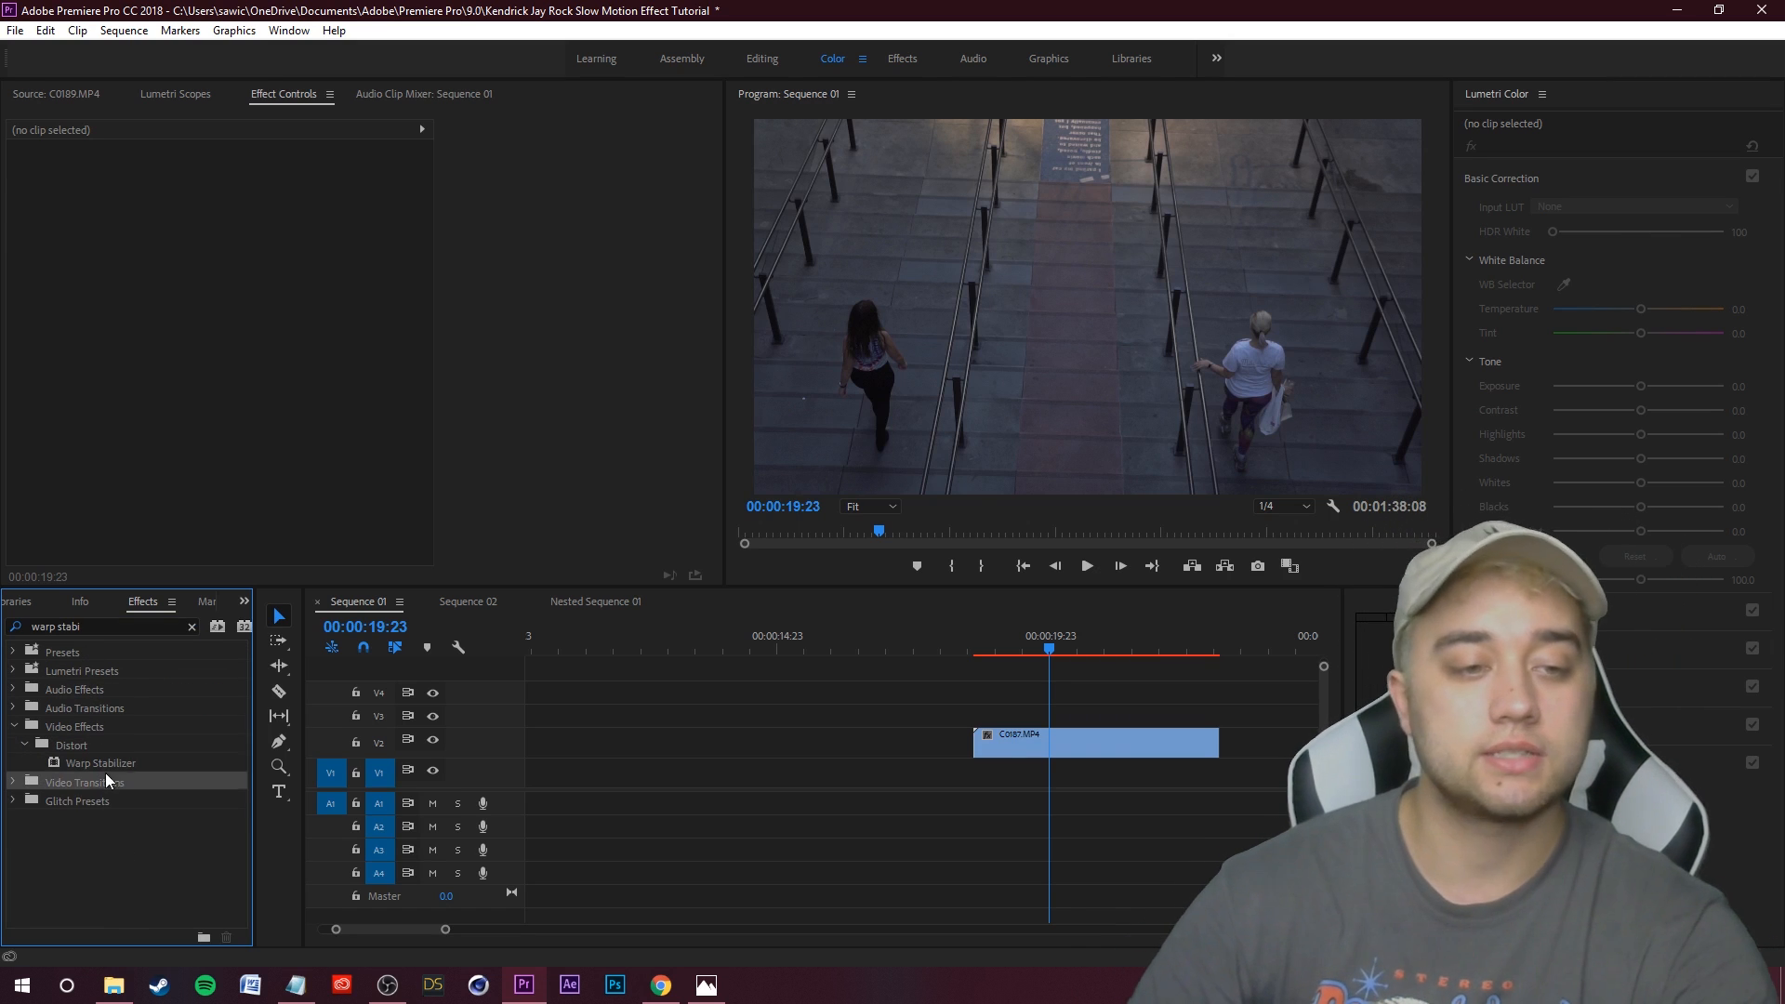
Nest the C0187.MP4 clip on V2 into its own sequence, keeping the default name
{"action": "left_click_drag", "start_coordinate": [110, 759], "coordinate": [1024, 749]}
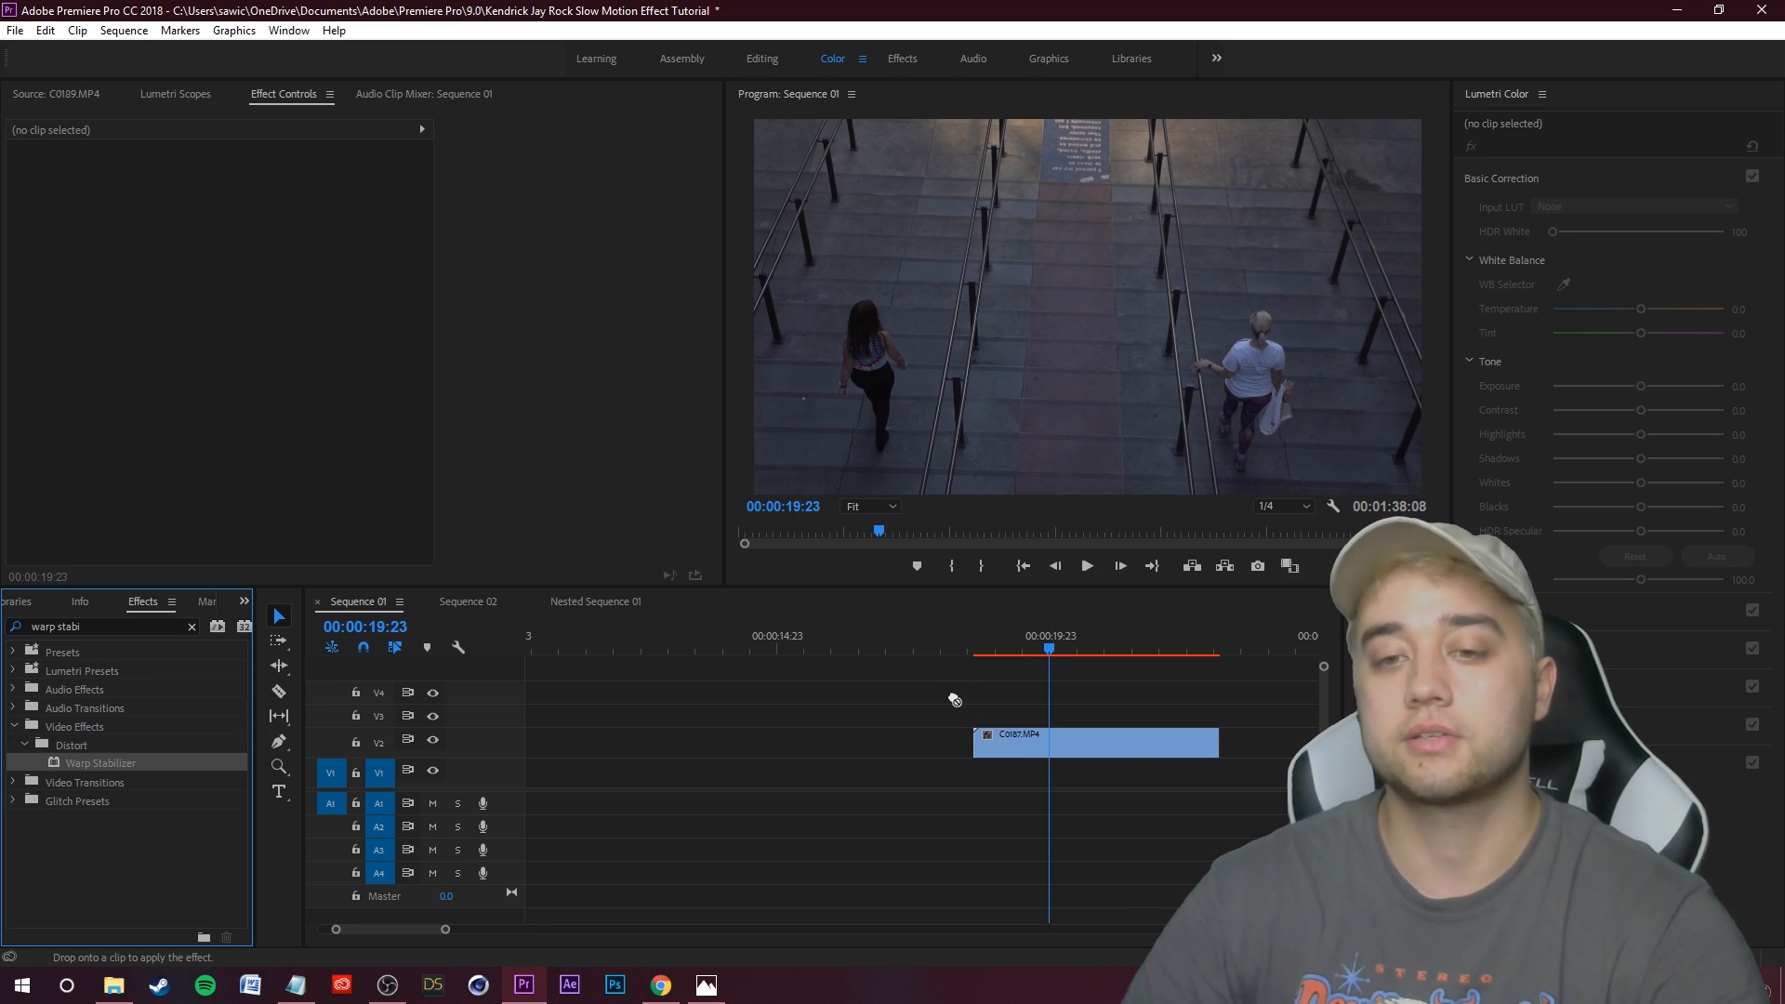
{"action": "right_click", "coordinate": [1024, 749]}
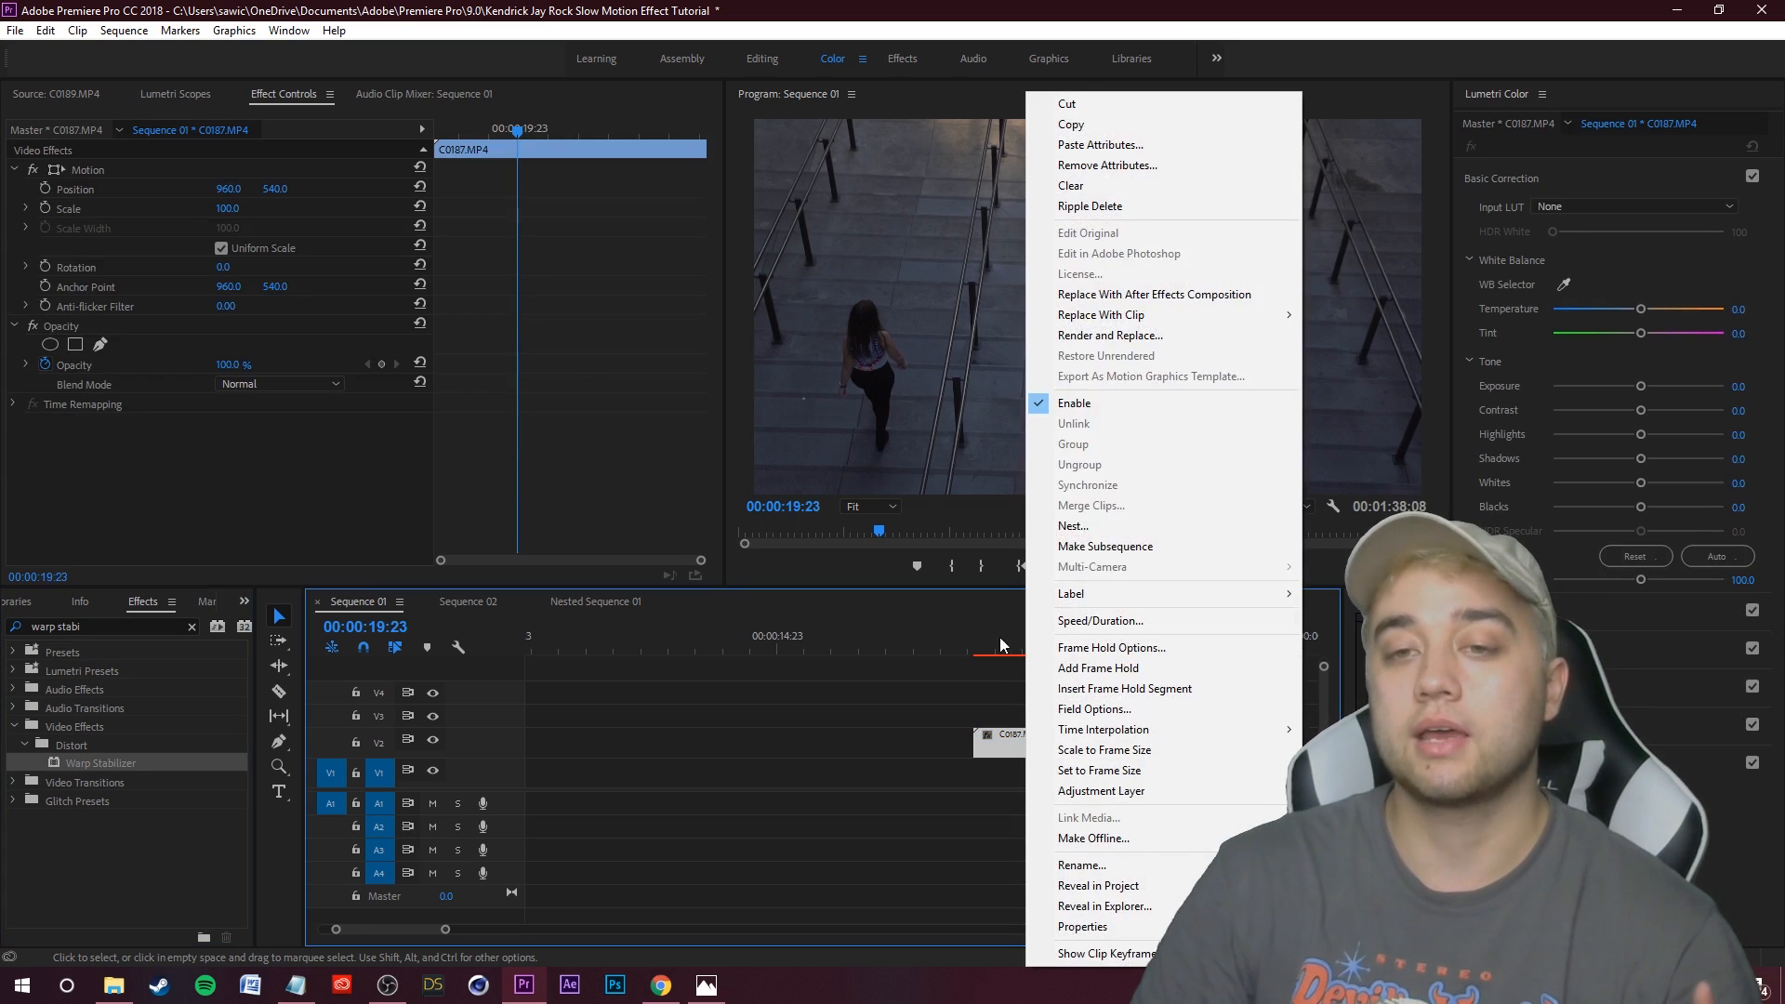
{"action": "left_click", "coordinate": [1071, 519]}
{"action": "left_click", "coordinate": [860, 509]}
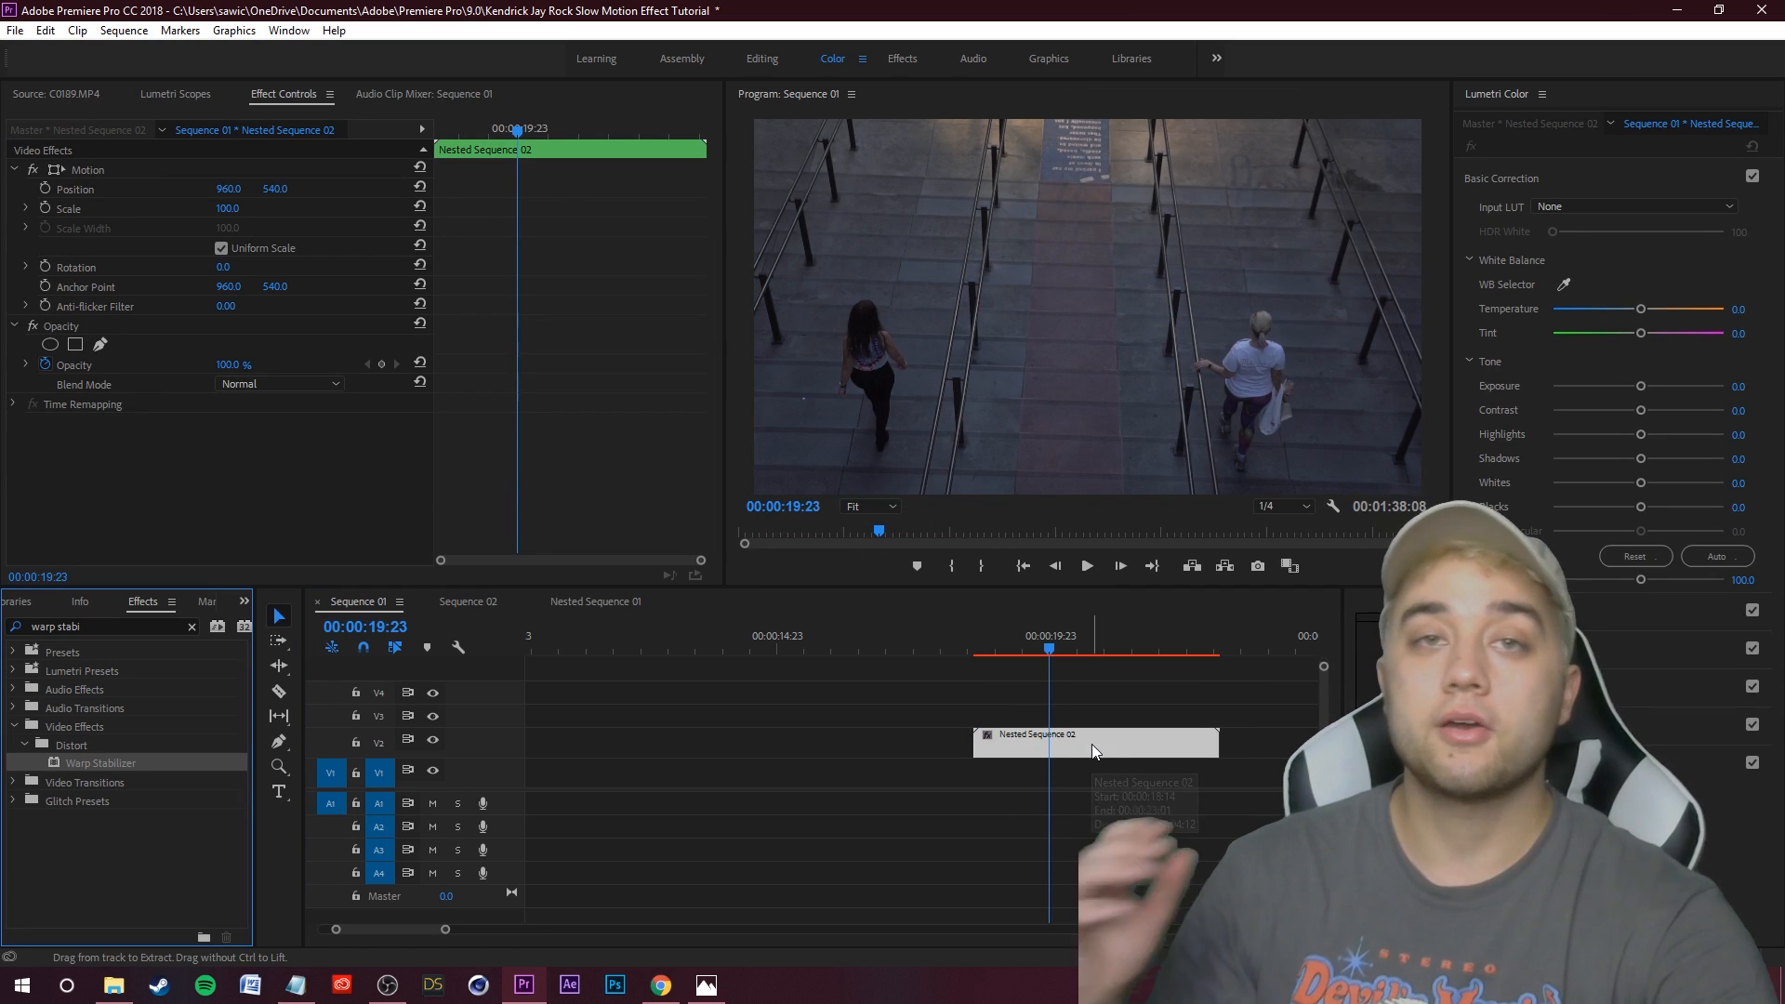
Apply the Warp Stabilizer effect to the nested clip on V2
{"action": "left_click_drag", "start_coordinate": [107, 760], "coordinate": [1101, 738]}
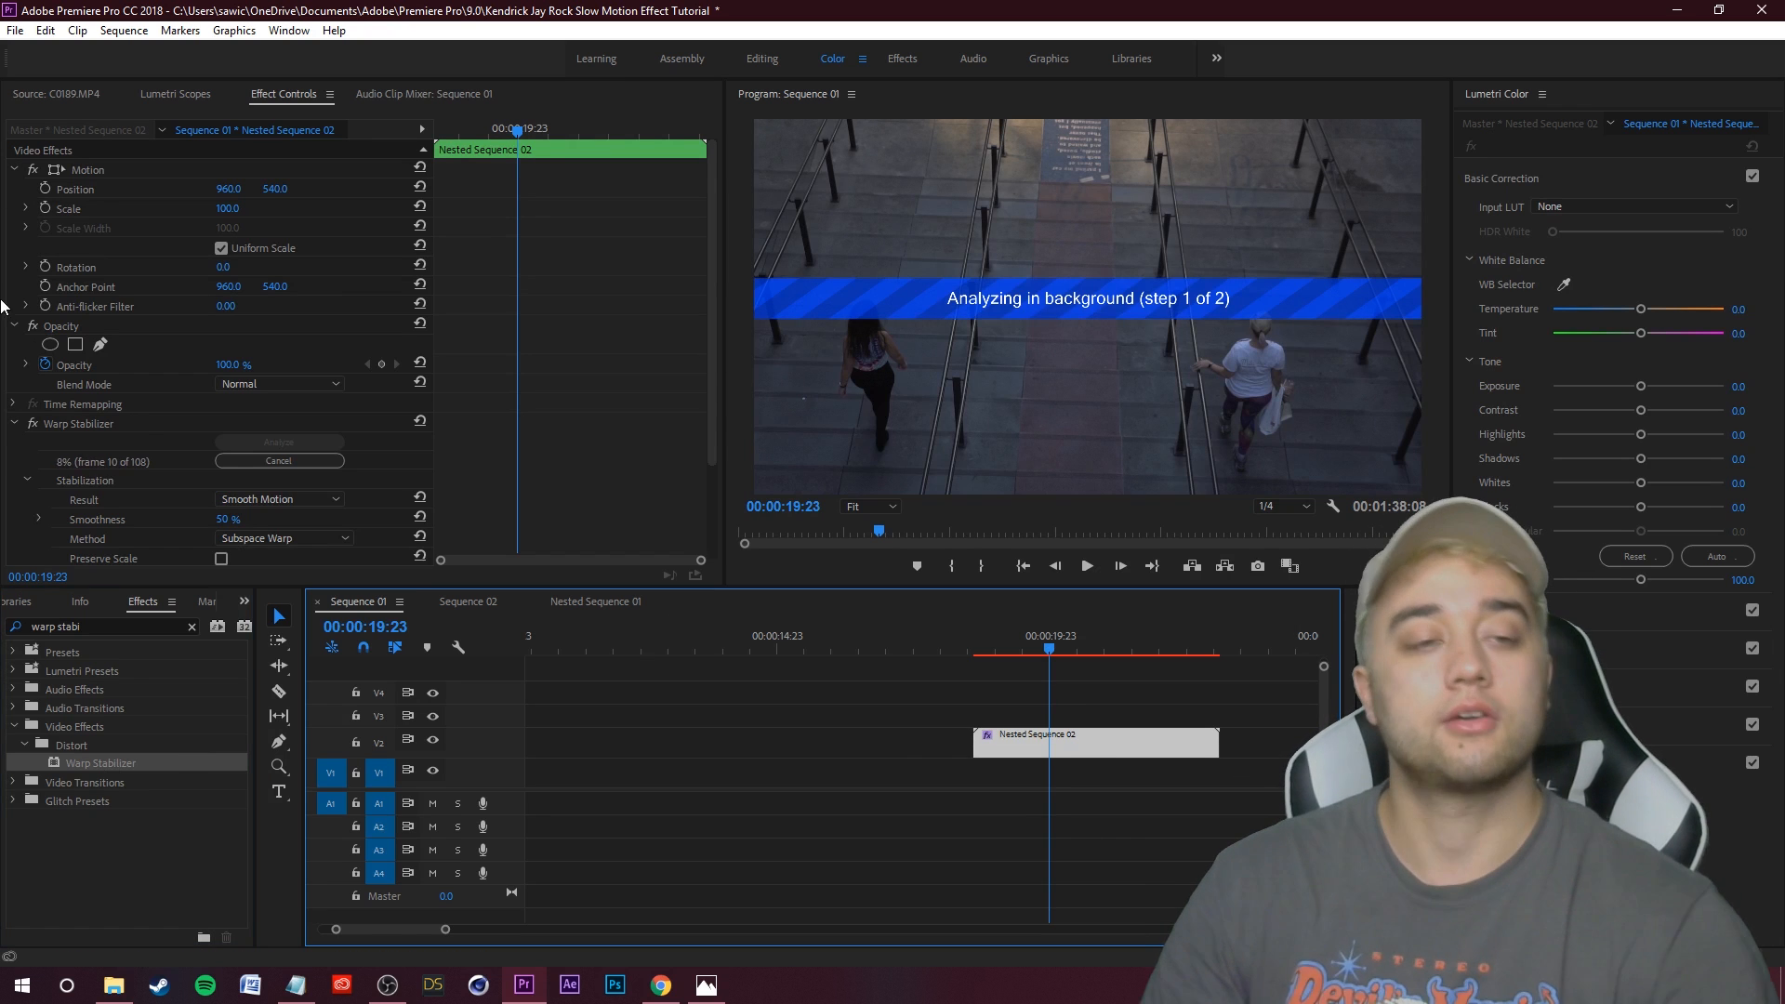
{"action": "scroll", "coordinate": [128, 465], "scroll_direction": "down", "scroll_amount": 1}
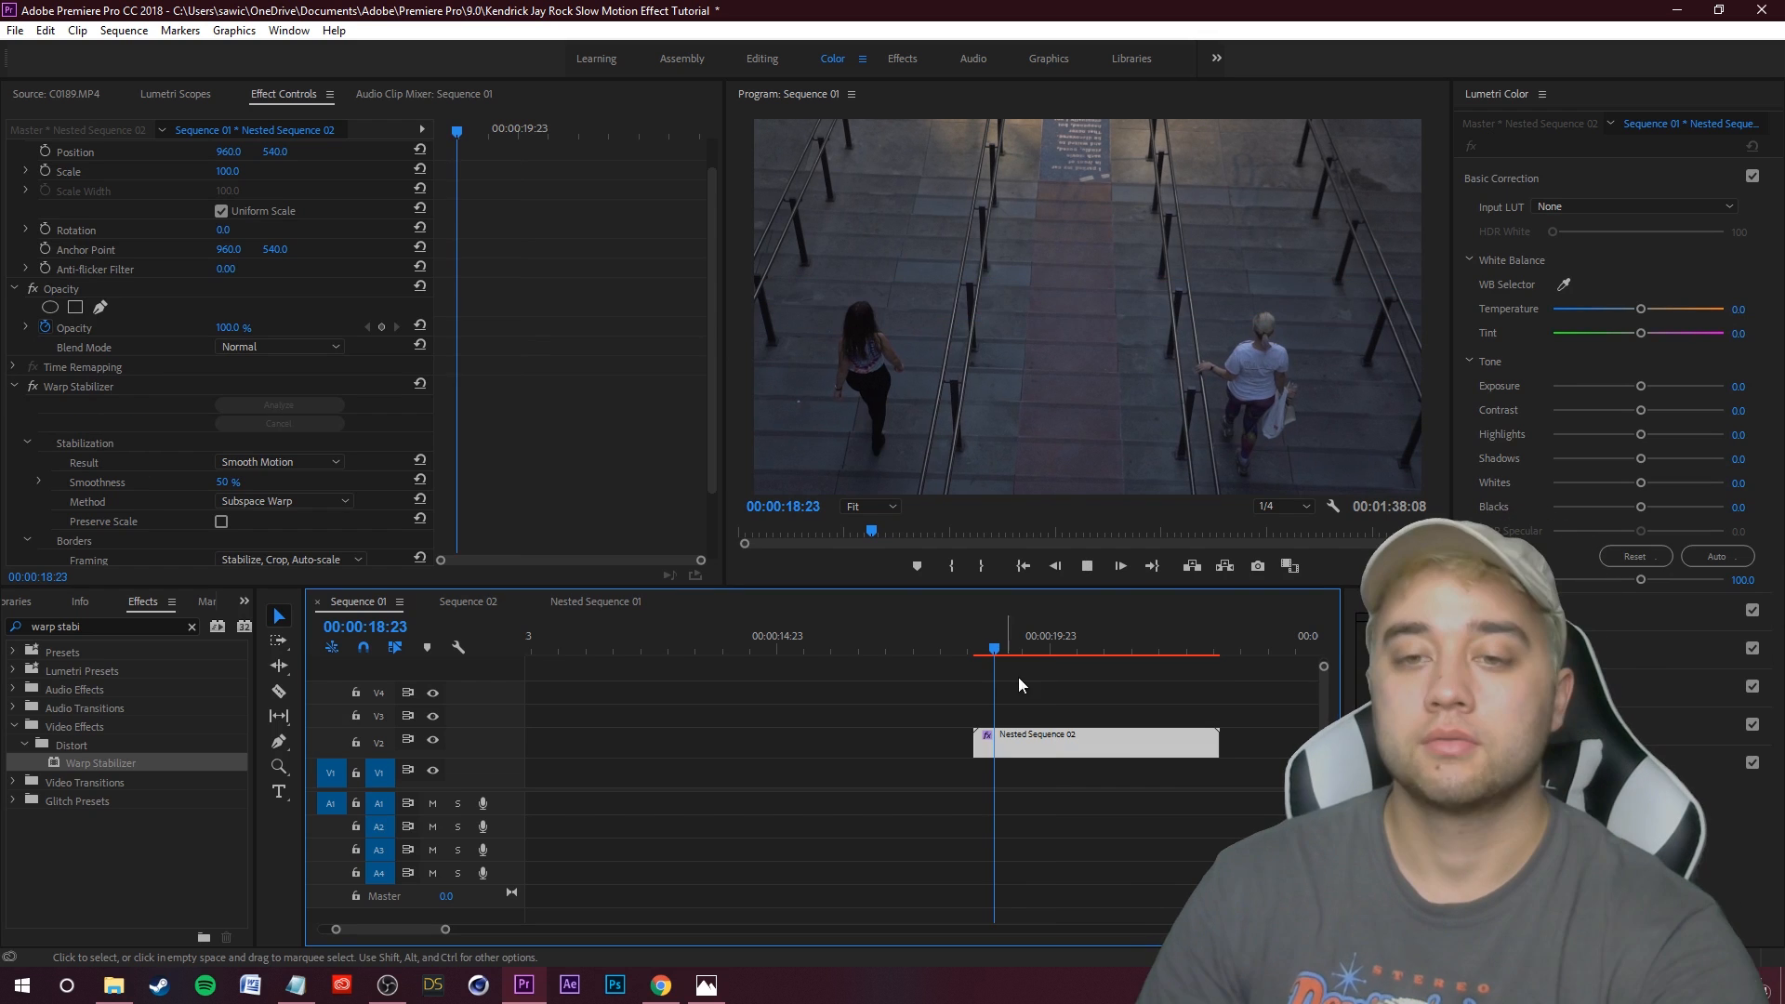
Play back and scrub through the nested clip to examine the stabilized camera movement
{"action": "left_click", "coordinate": [1130, 687]}
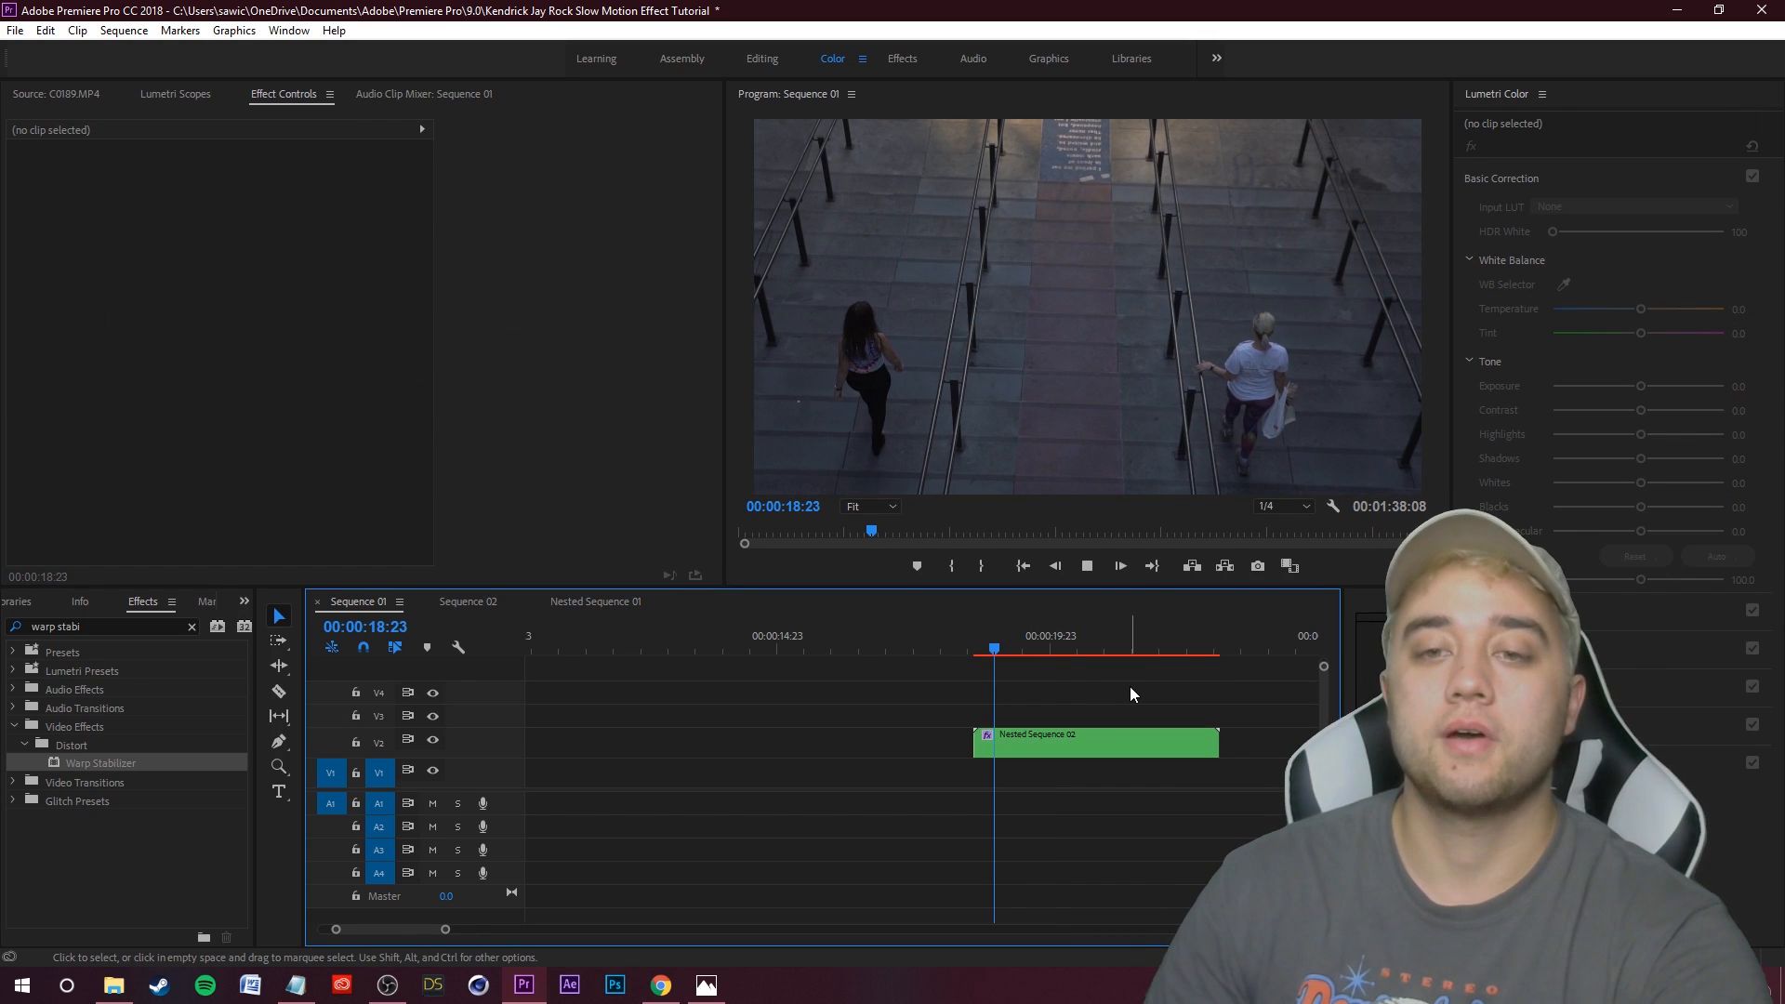
{"action": "key", "text": "space"}
{"action": "left_click", "coordinate": [1103, 739]}
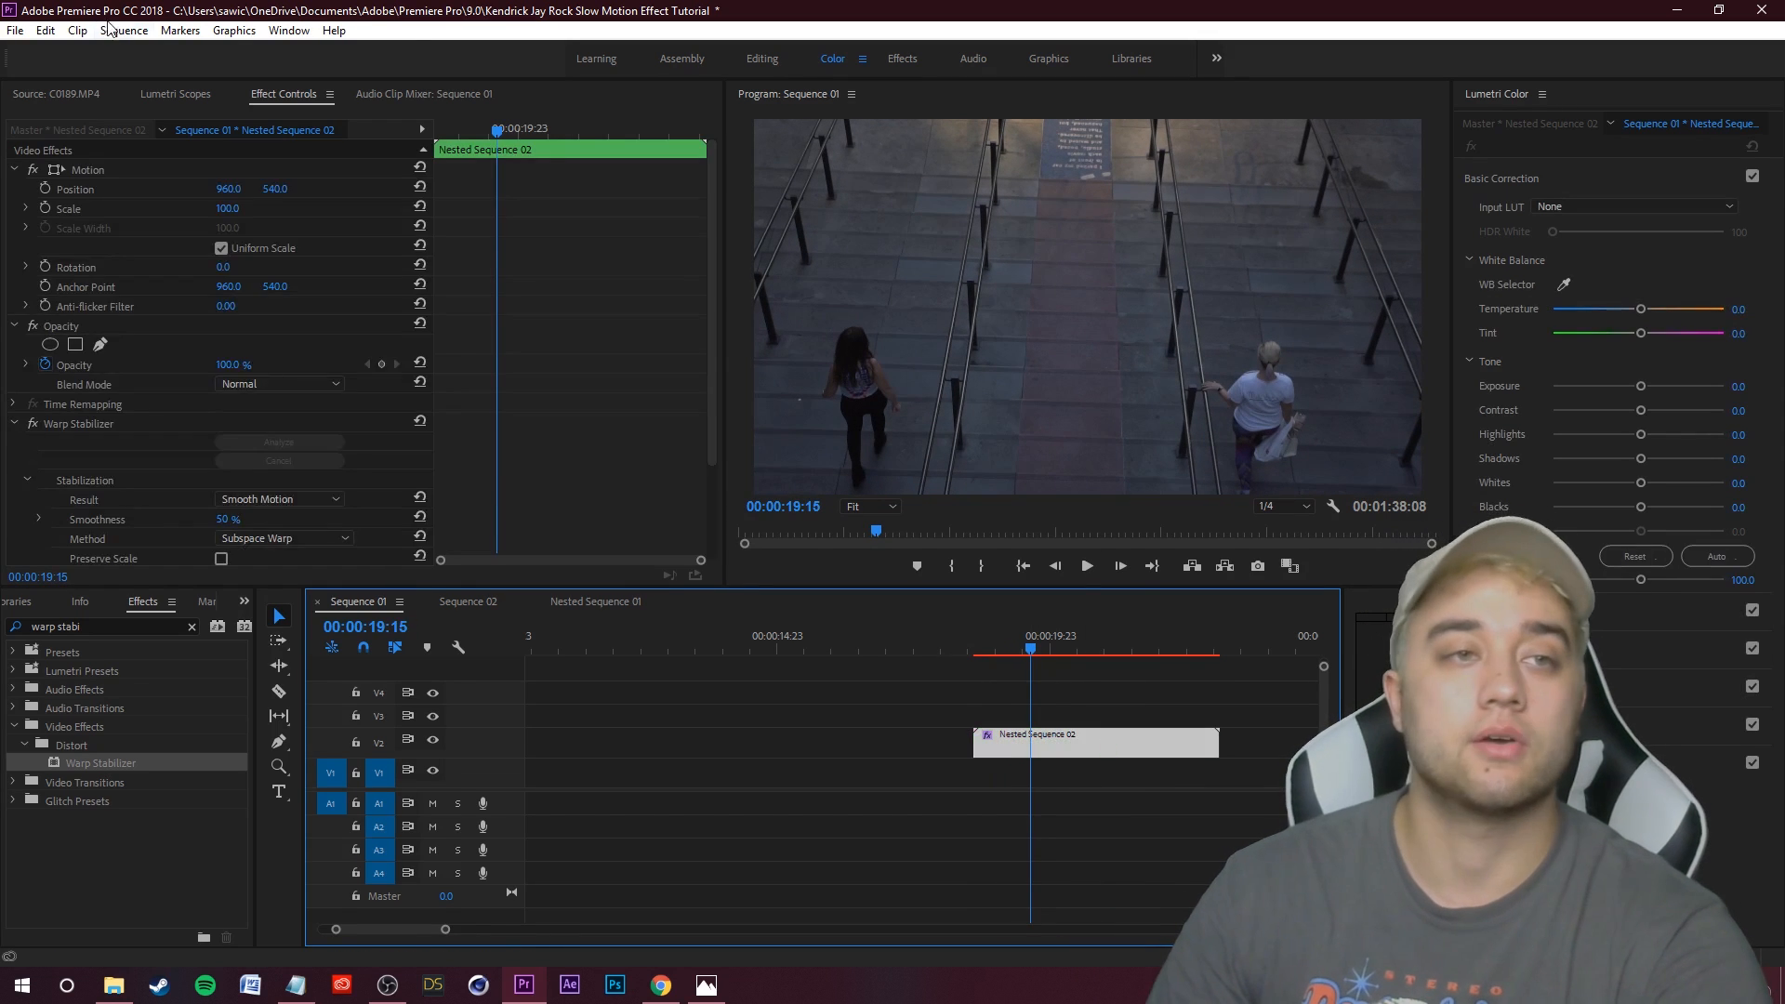
{"action": "left_click", "coordinate": [123, 30]}
{"action": "left_click", "coordinate": [1137, 798]}
{"action": "key", "text": "space"}
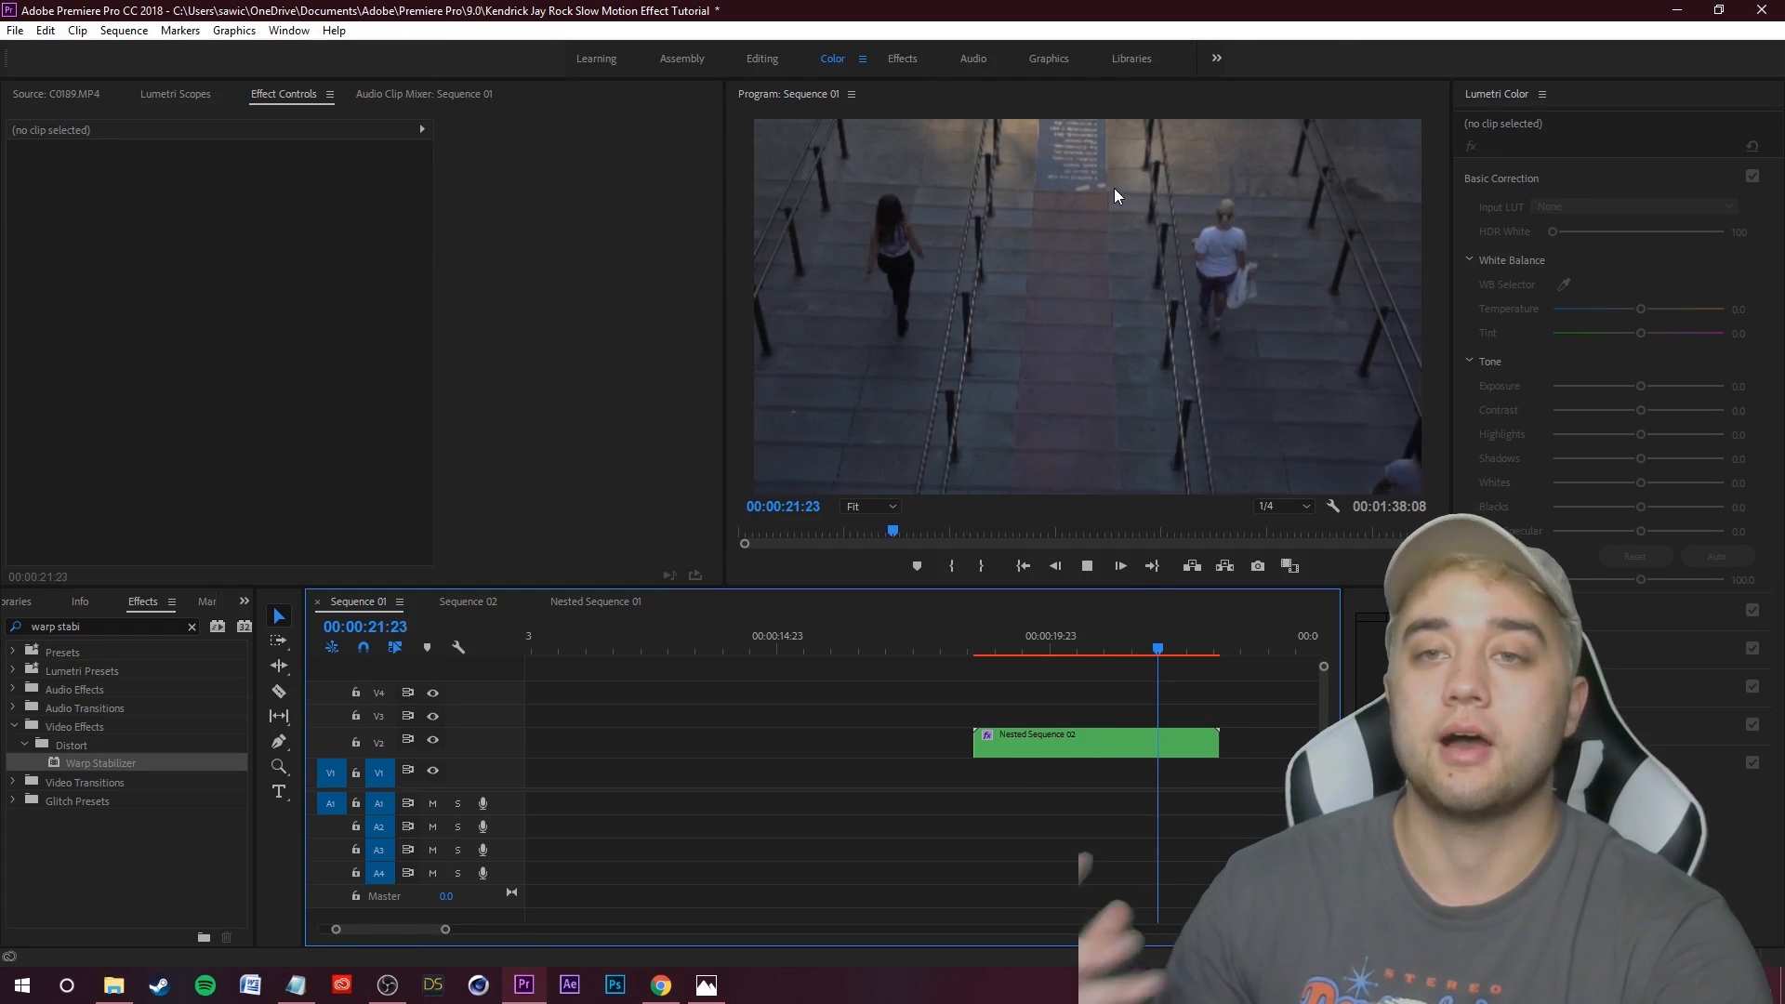
{"action": "key", "text": "space"}
{"action": "left_click_drag", "start_coordinate": [1201, 662], "coordinate": [996, 690]}
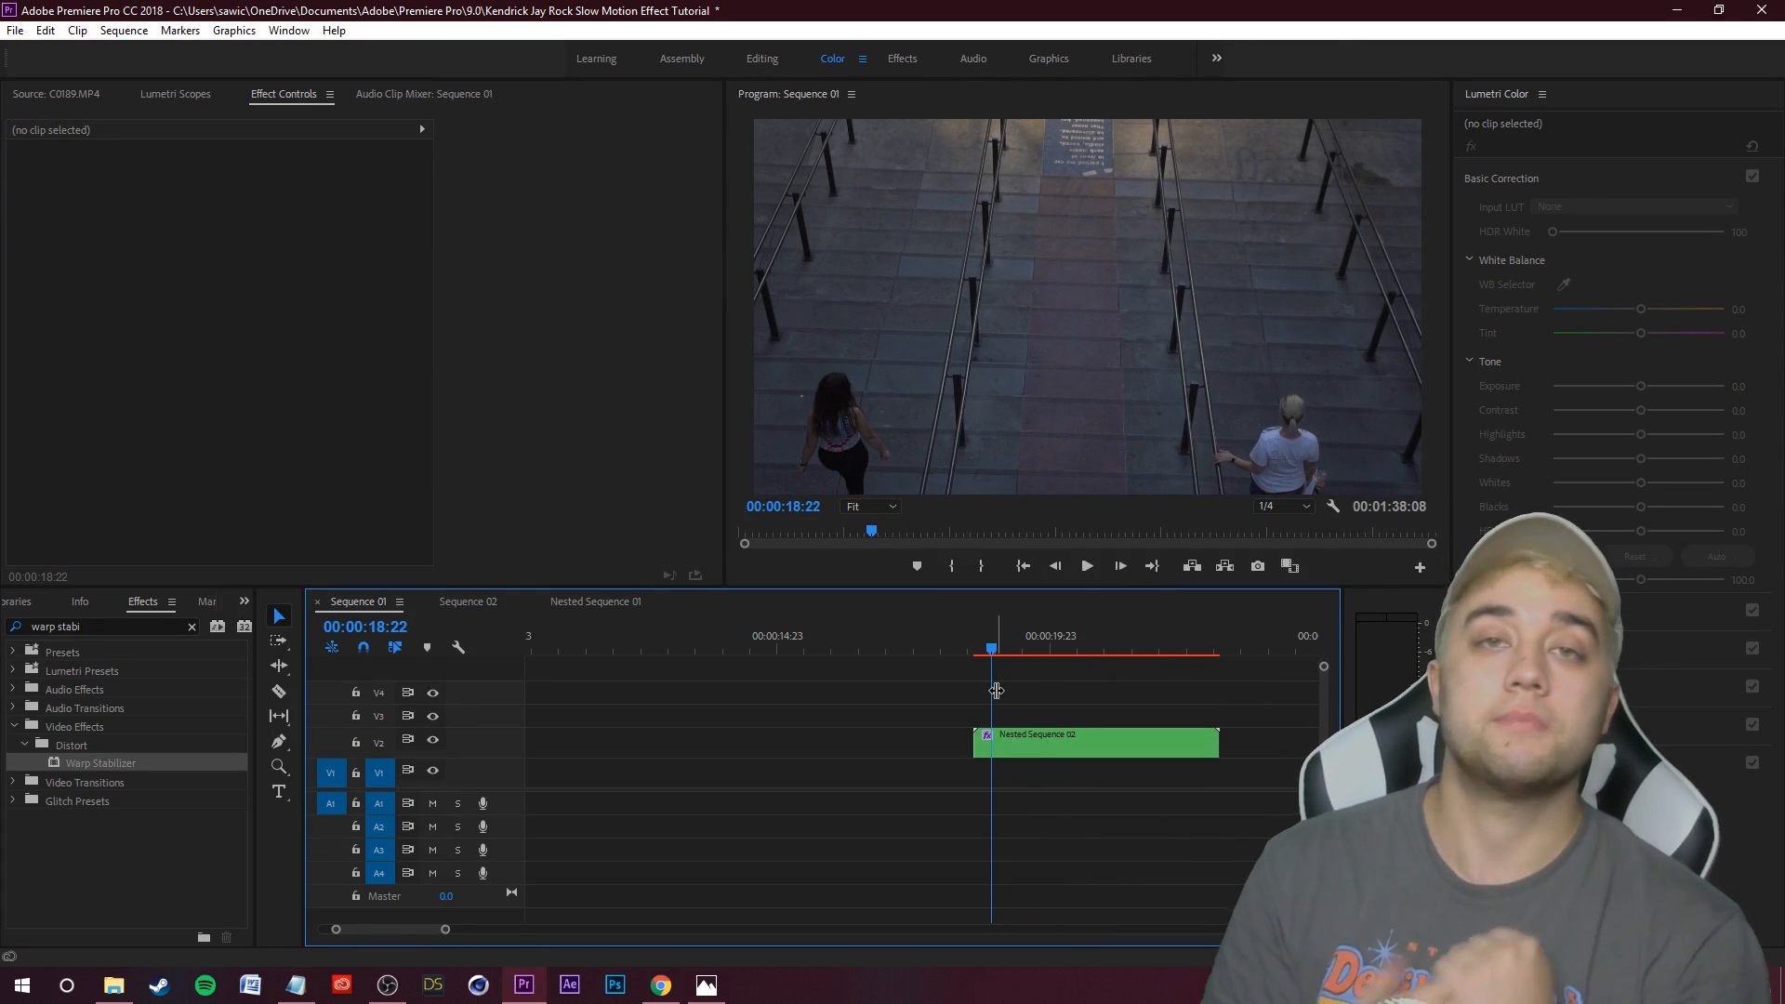
{"action": "key", "text": "space"}
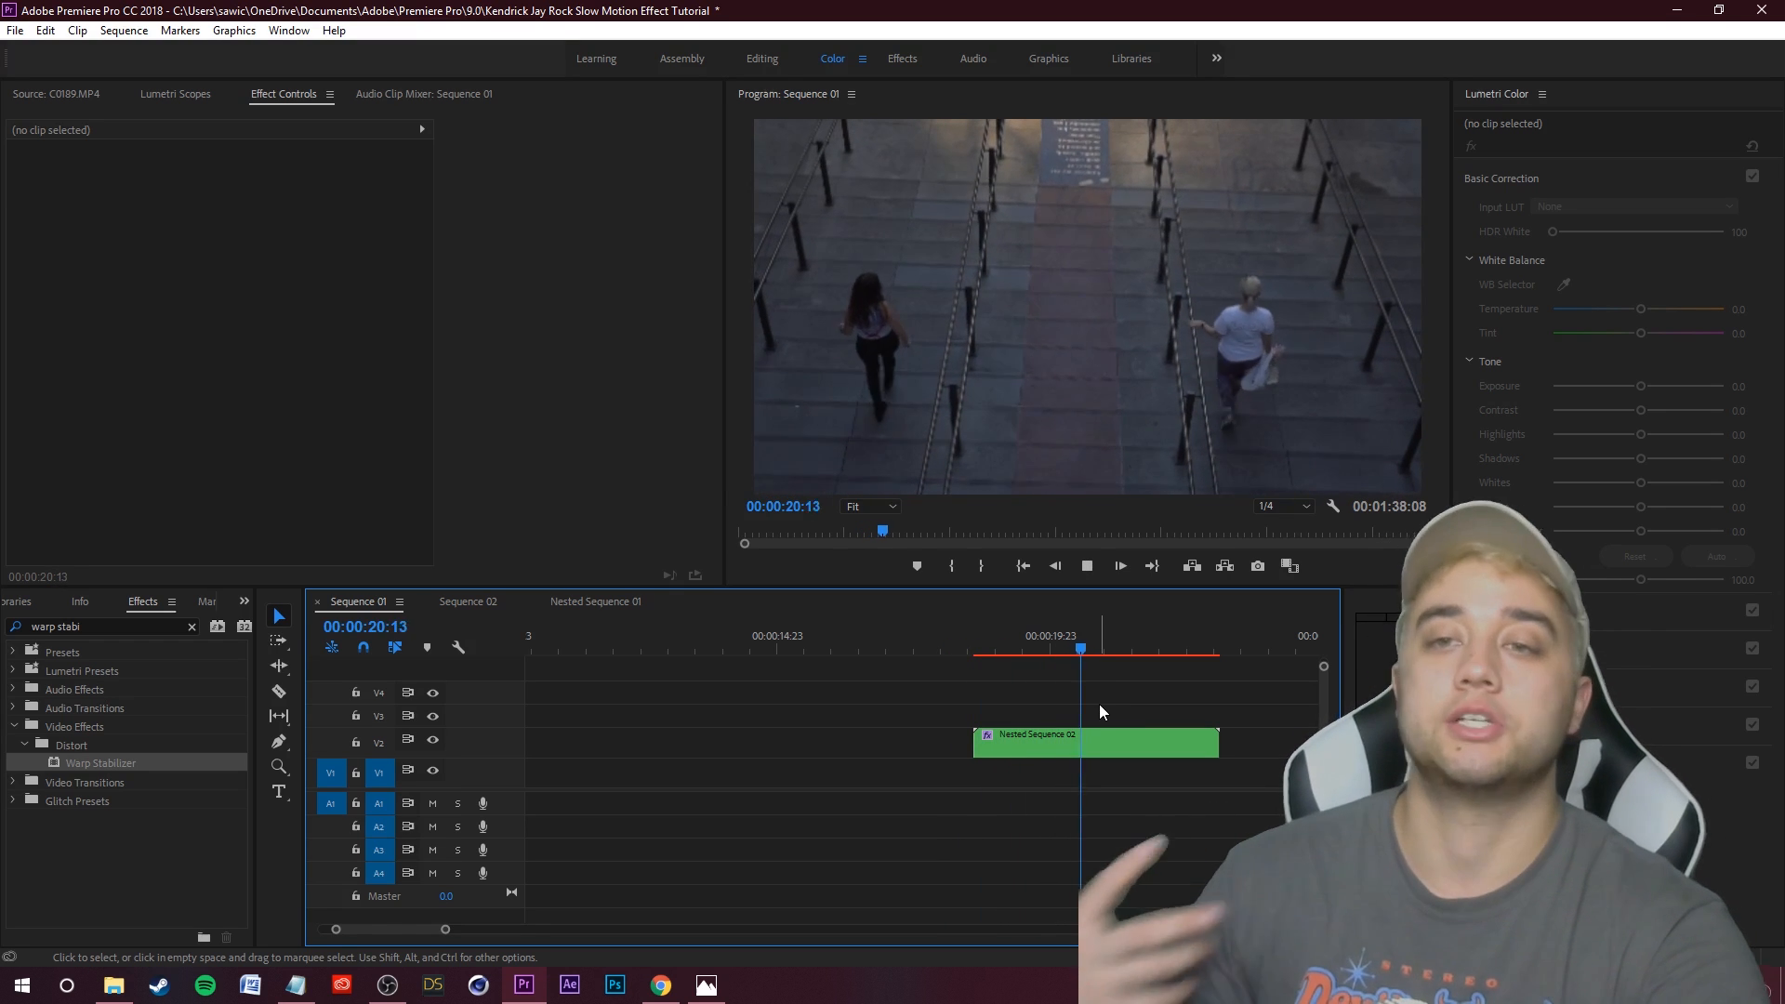
{"action": "key", "text": "space"}
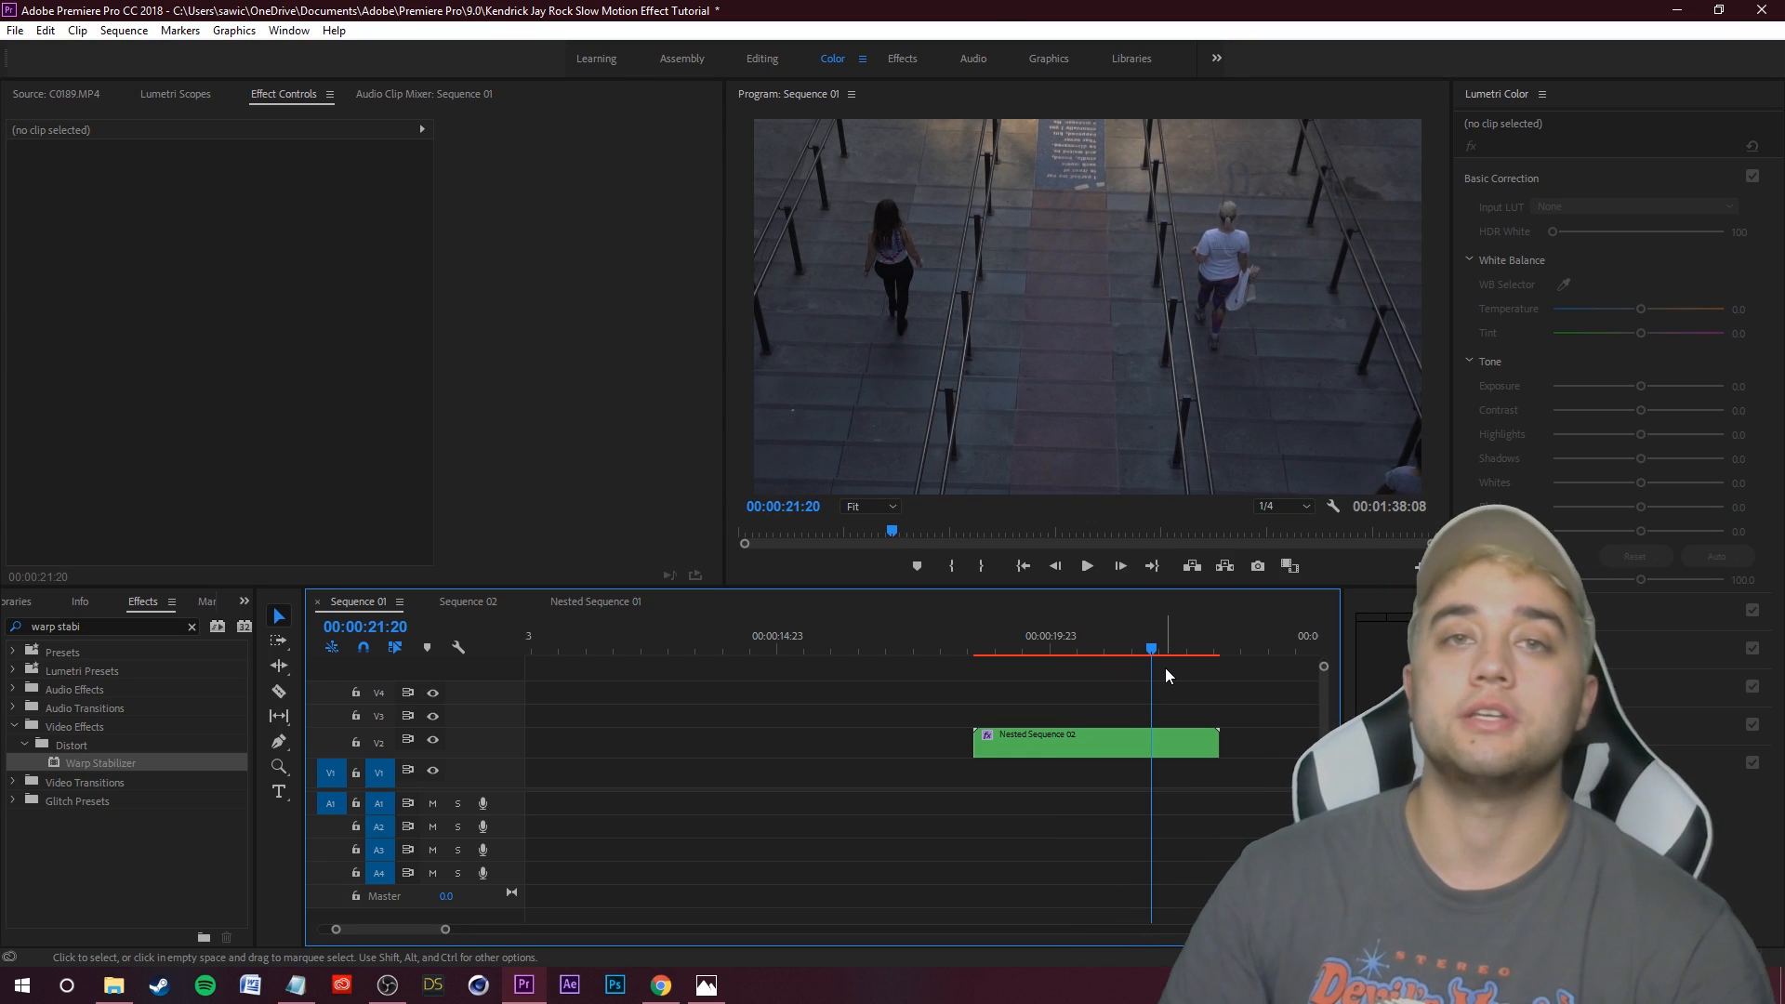
{"action": "left_click_drag", "start_coordinate": [1151, 650], "coordinate": [1023, 650]}
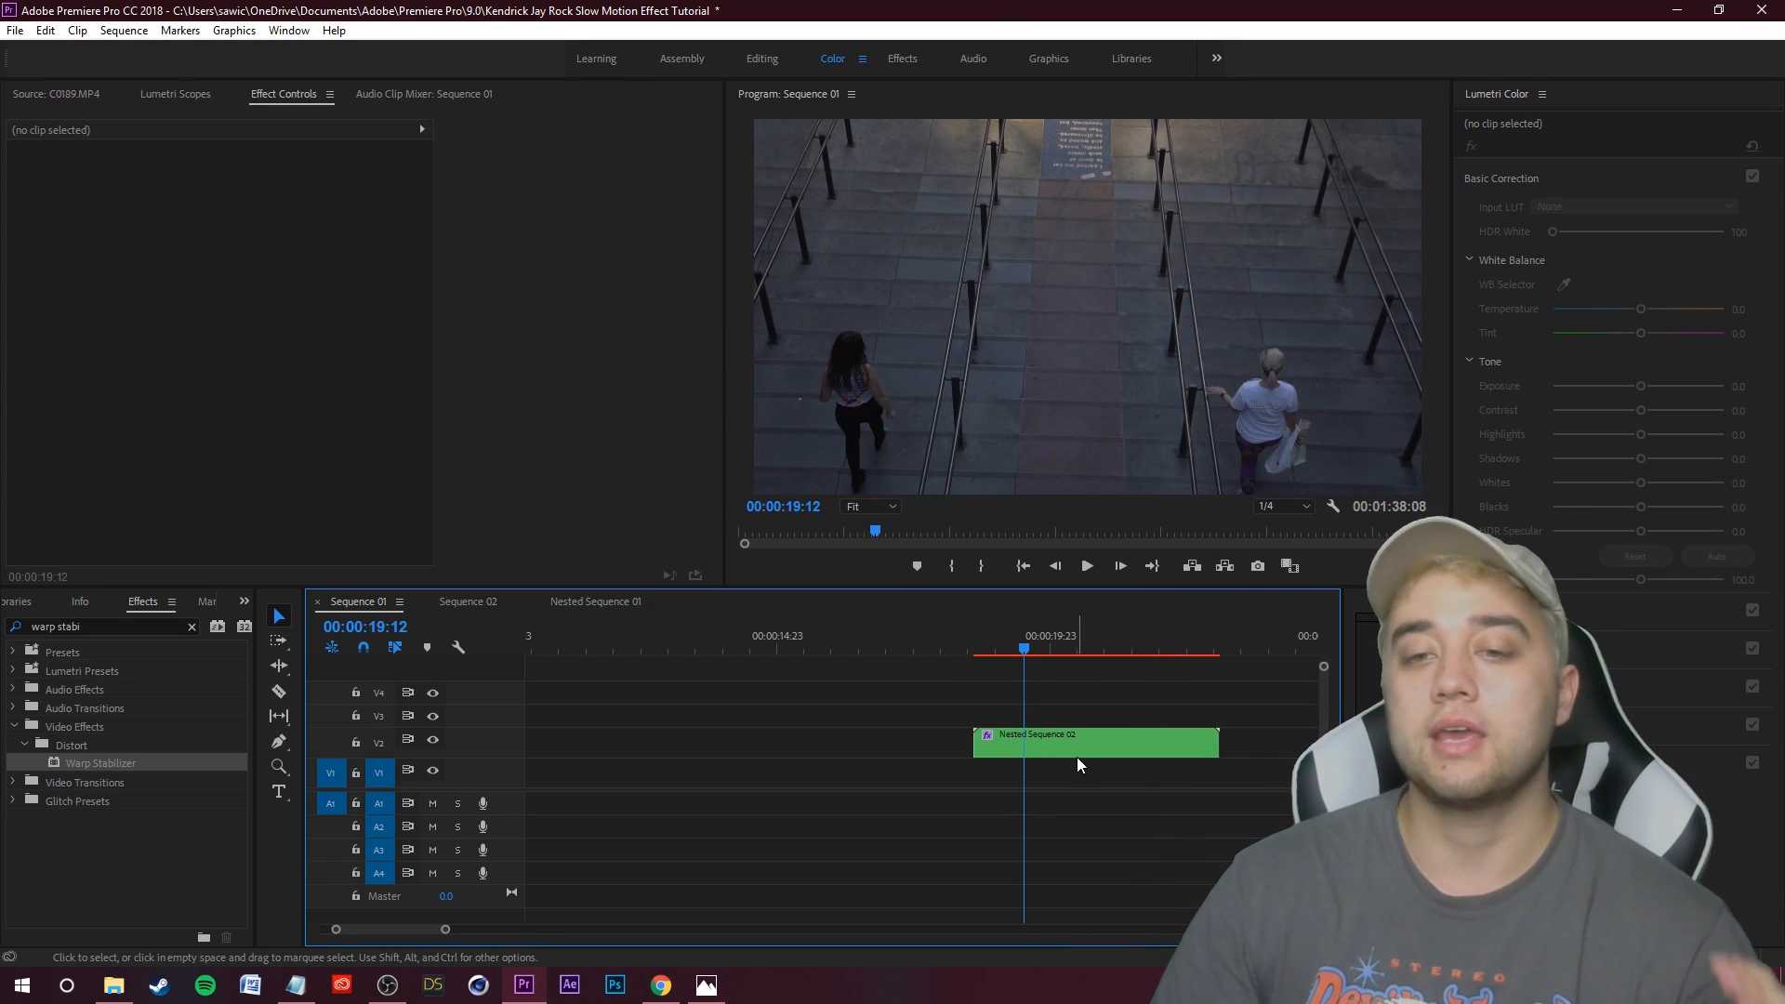
Try to set the stabilized nested clip's speed to 20%, and undo the speed change
{"action": "right_click", "coordinate": [1084, 755]}
{"action": "left_click", "coordinate": [1174, 621]}
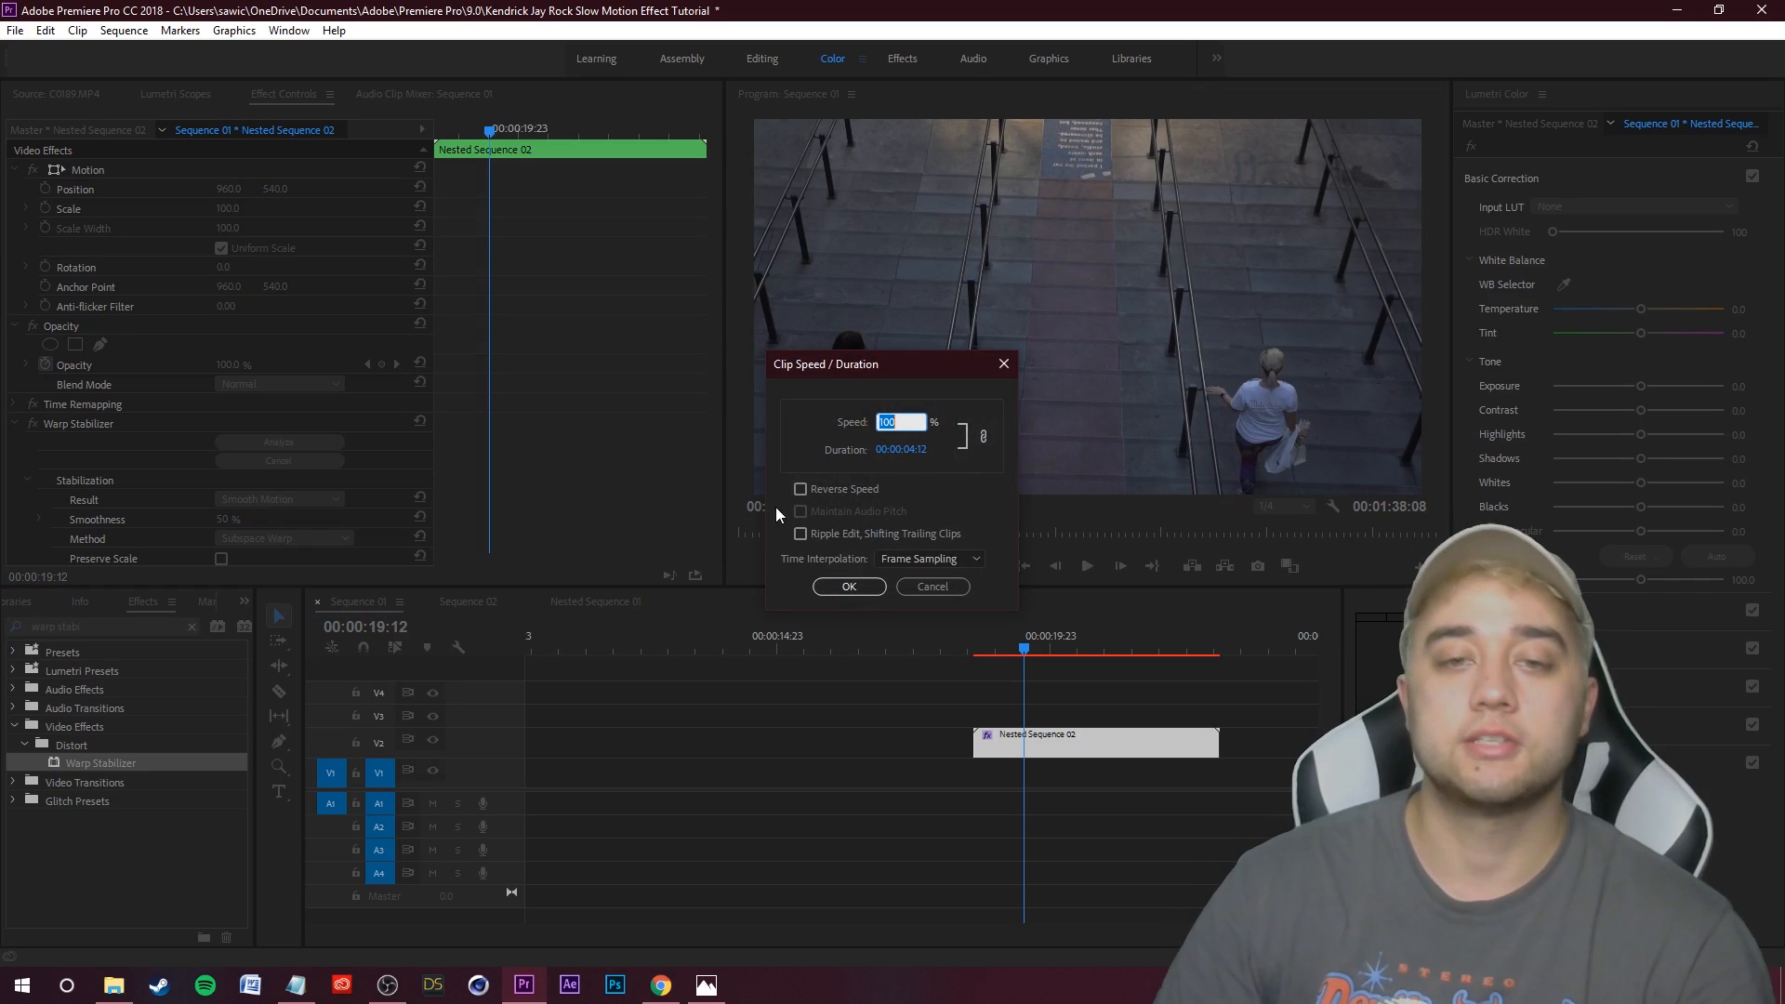
{"action": "type", "text": "20"}
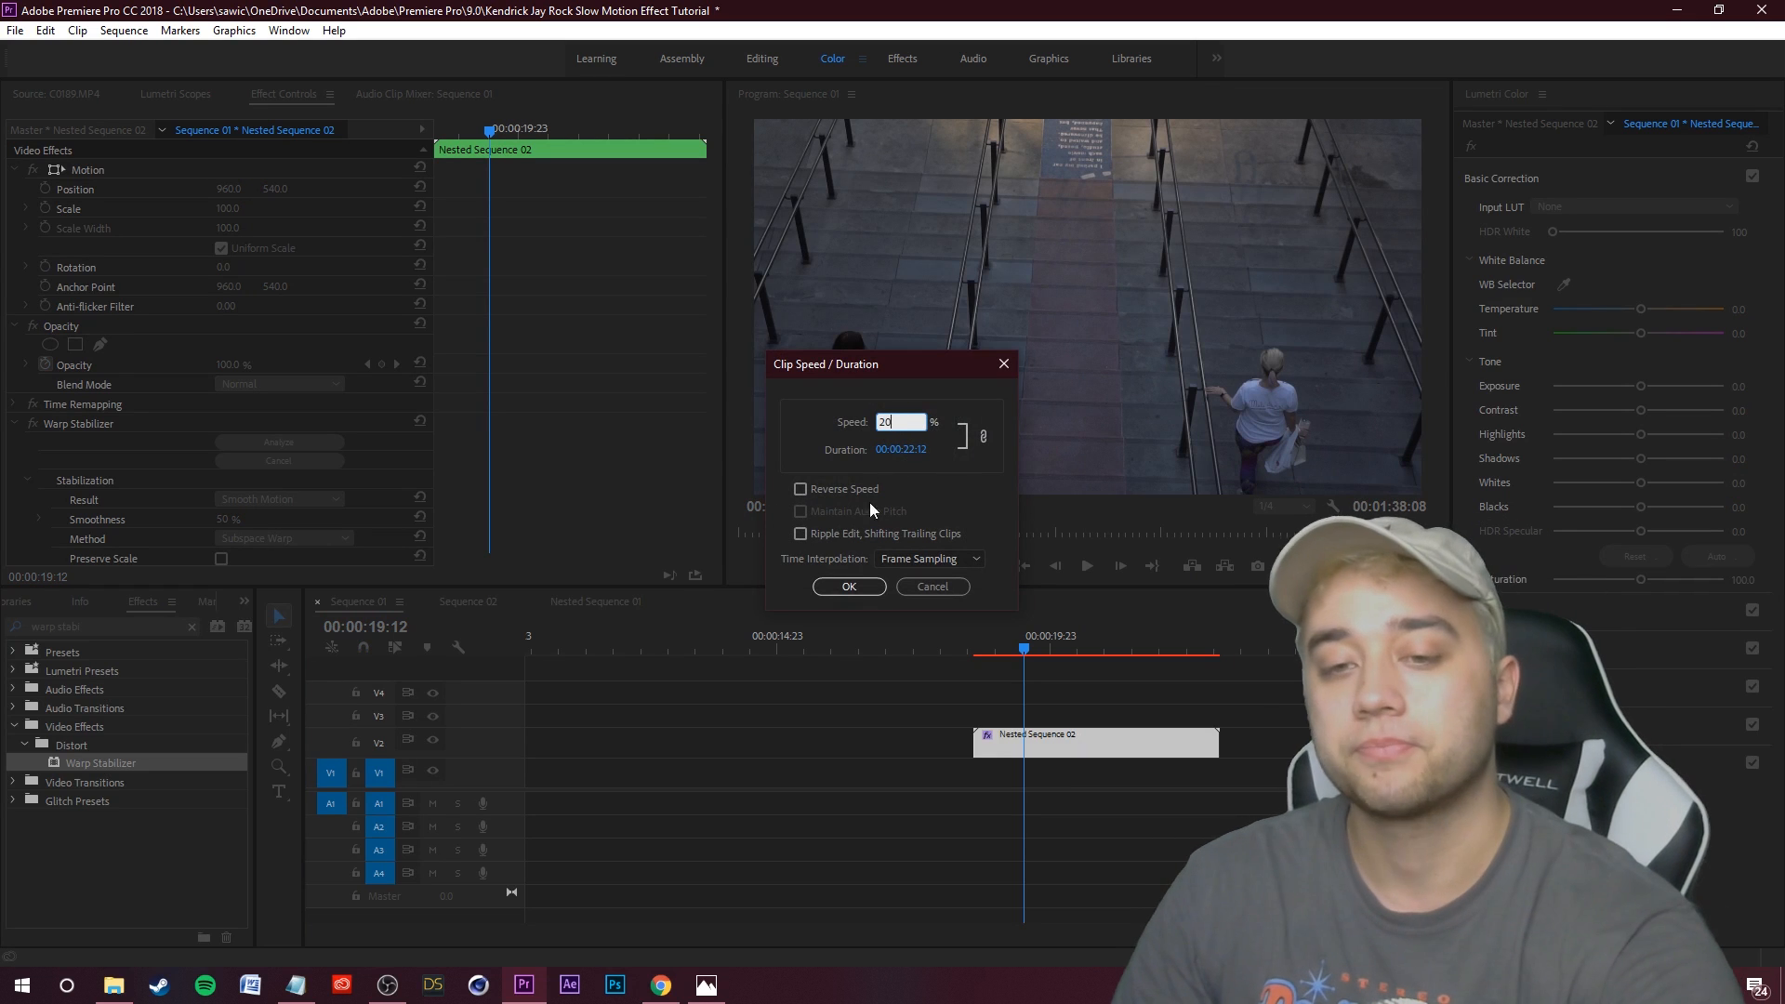
{"action": "left_click", "coordinate": [849, 586]}
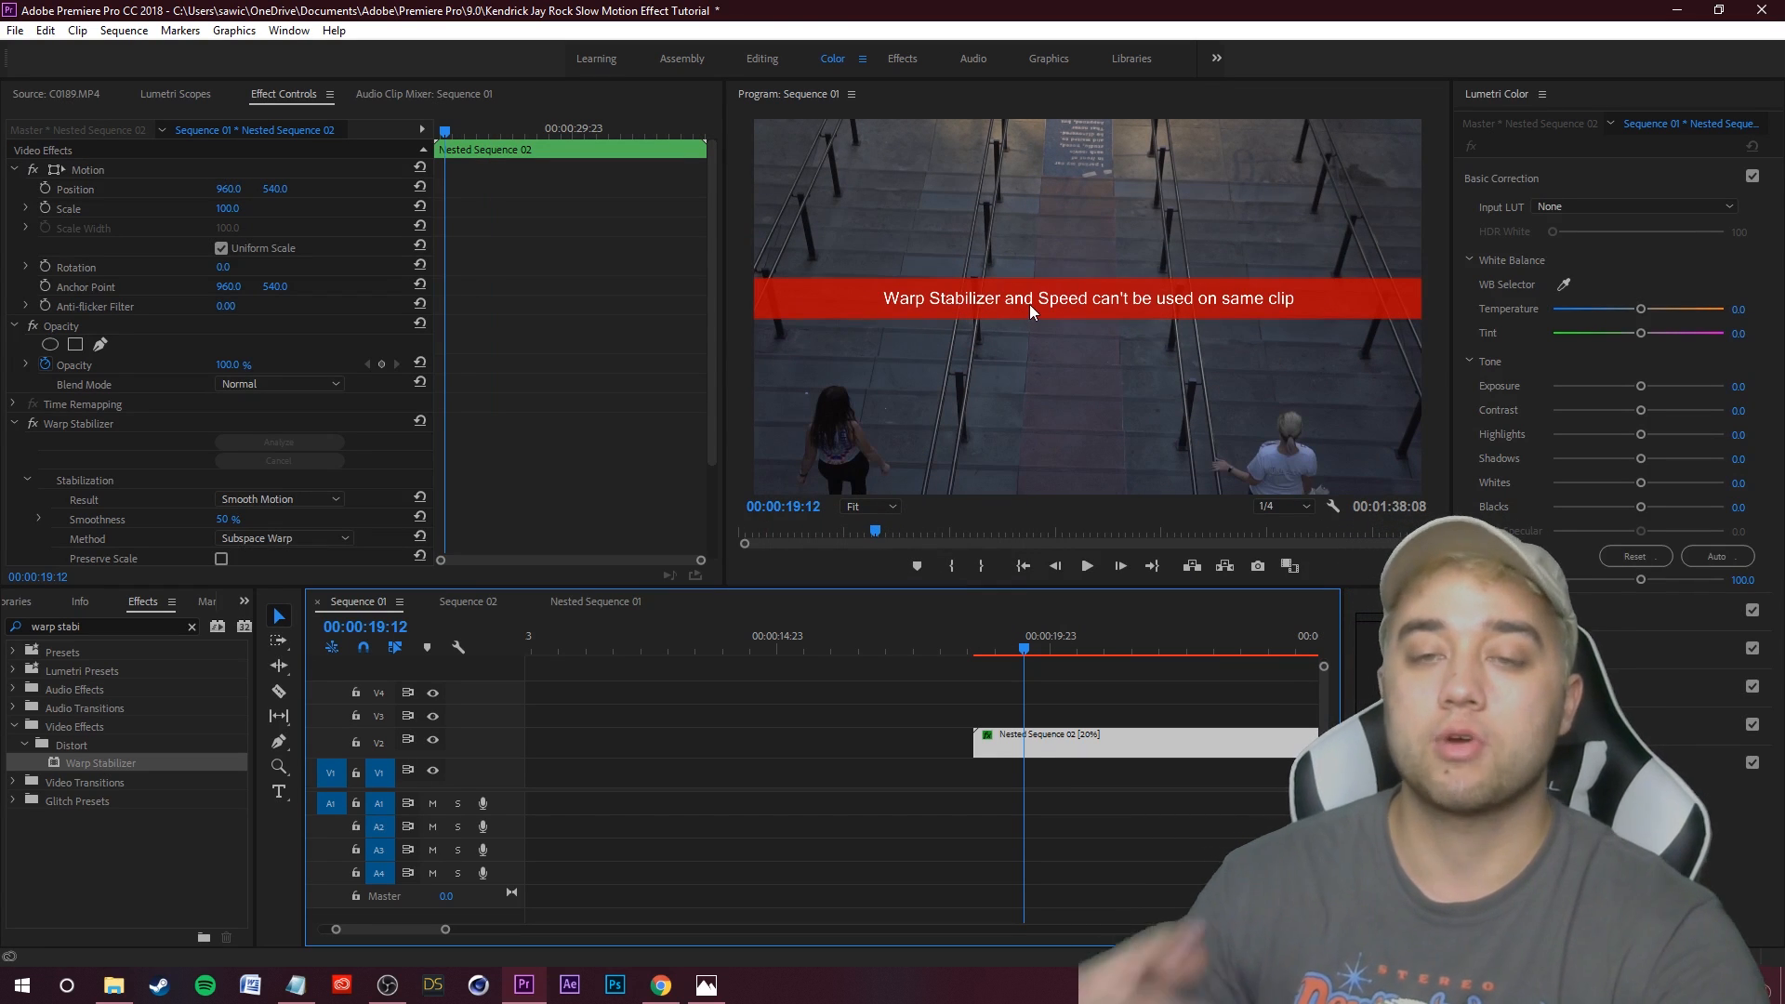
{"action": "key", "text": "ctrl+z"}
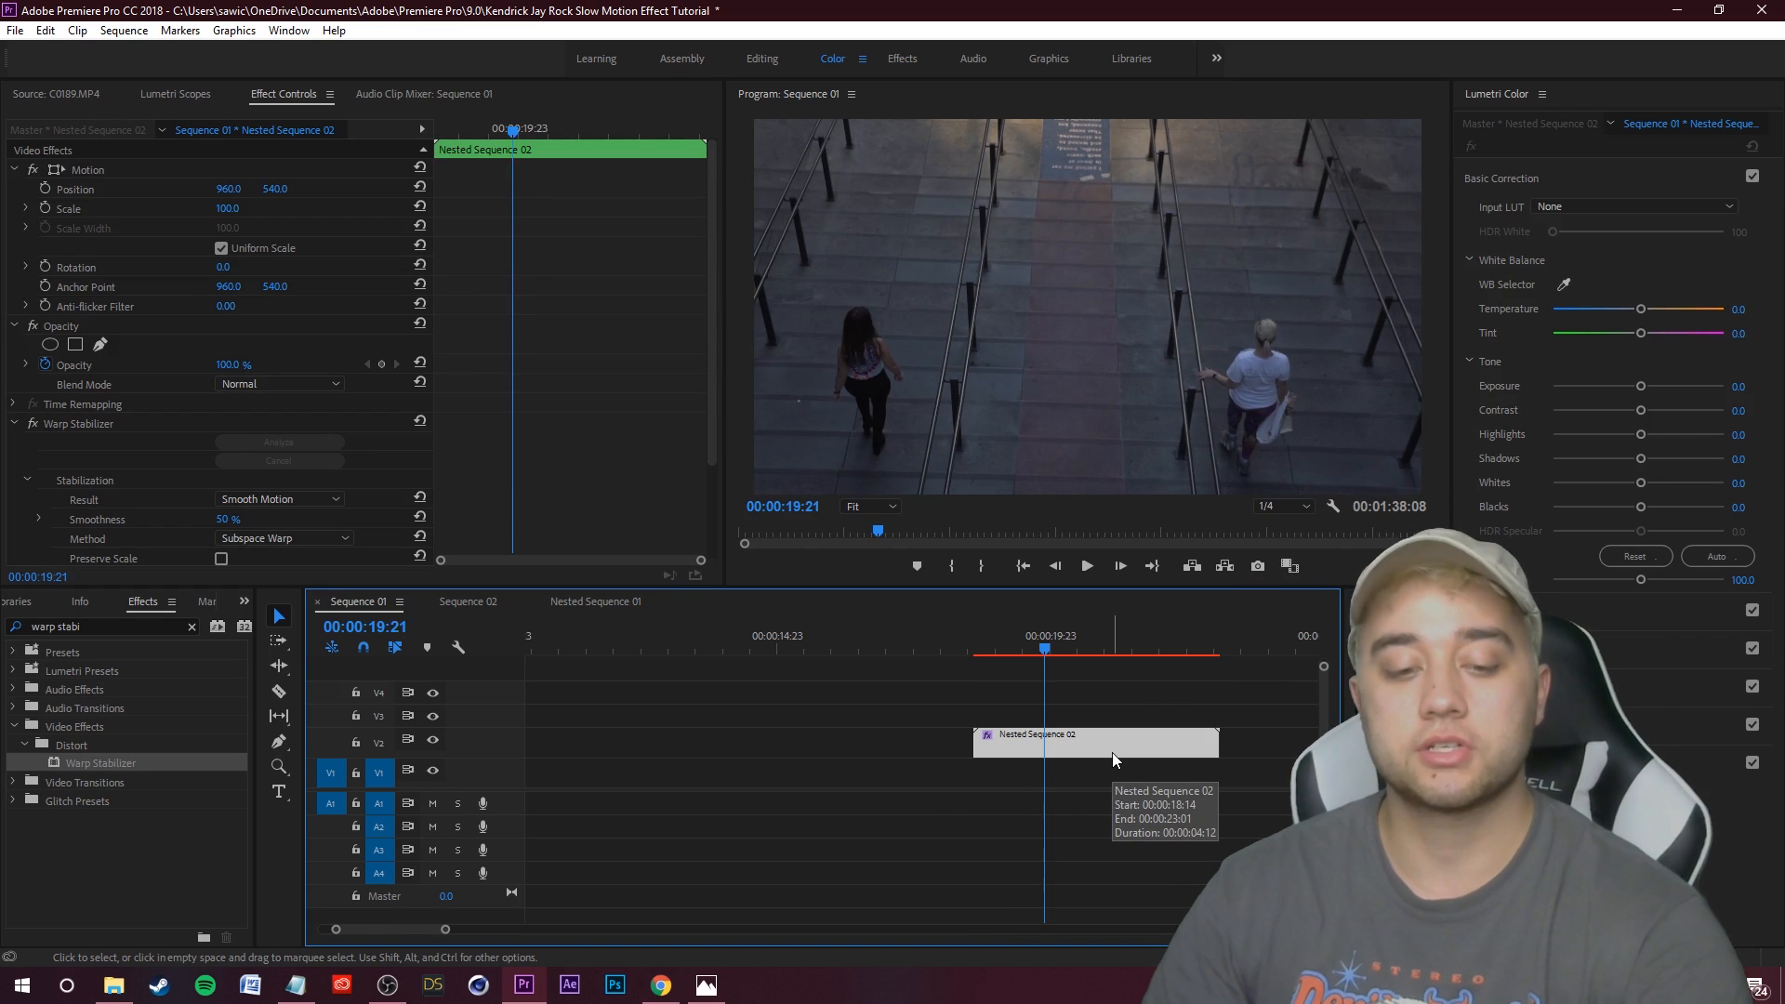
Create a new sequence with the ARRI 1080p 23.976 preset and paste the stabilized nested clip at its start on V1
{"action": "double_click", "coordinate": [1112, 751]}
{"action": "left_click", "coordinate": [13, 31]}
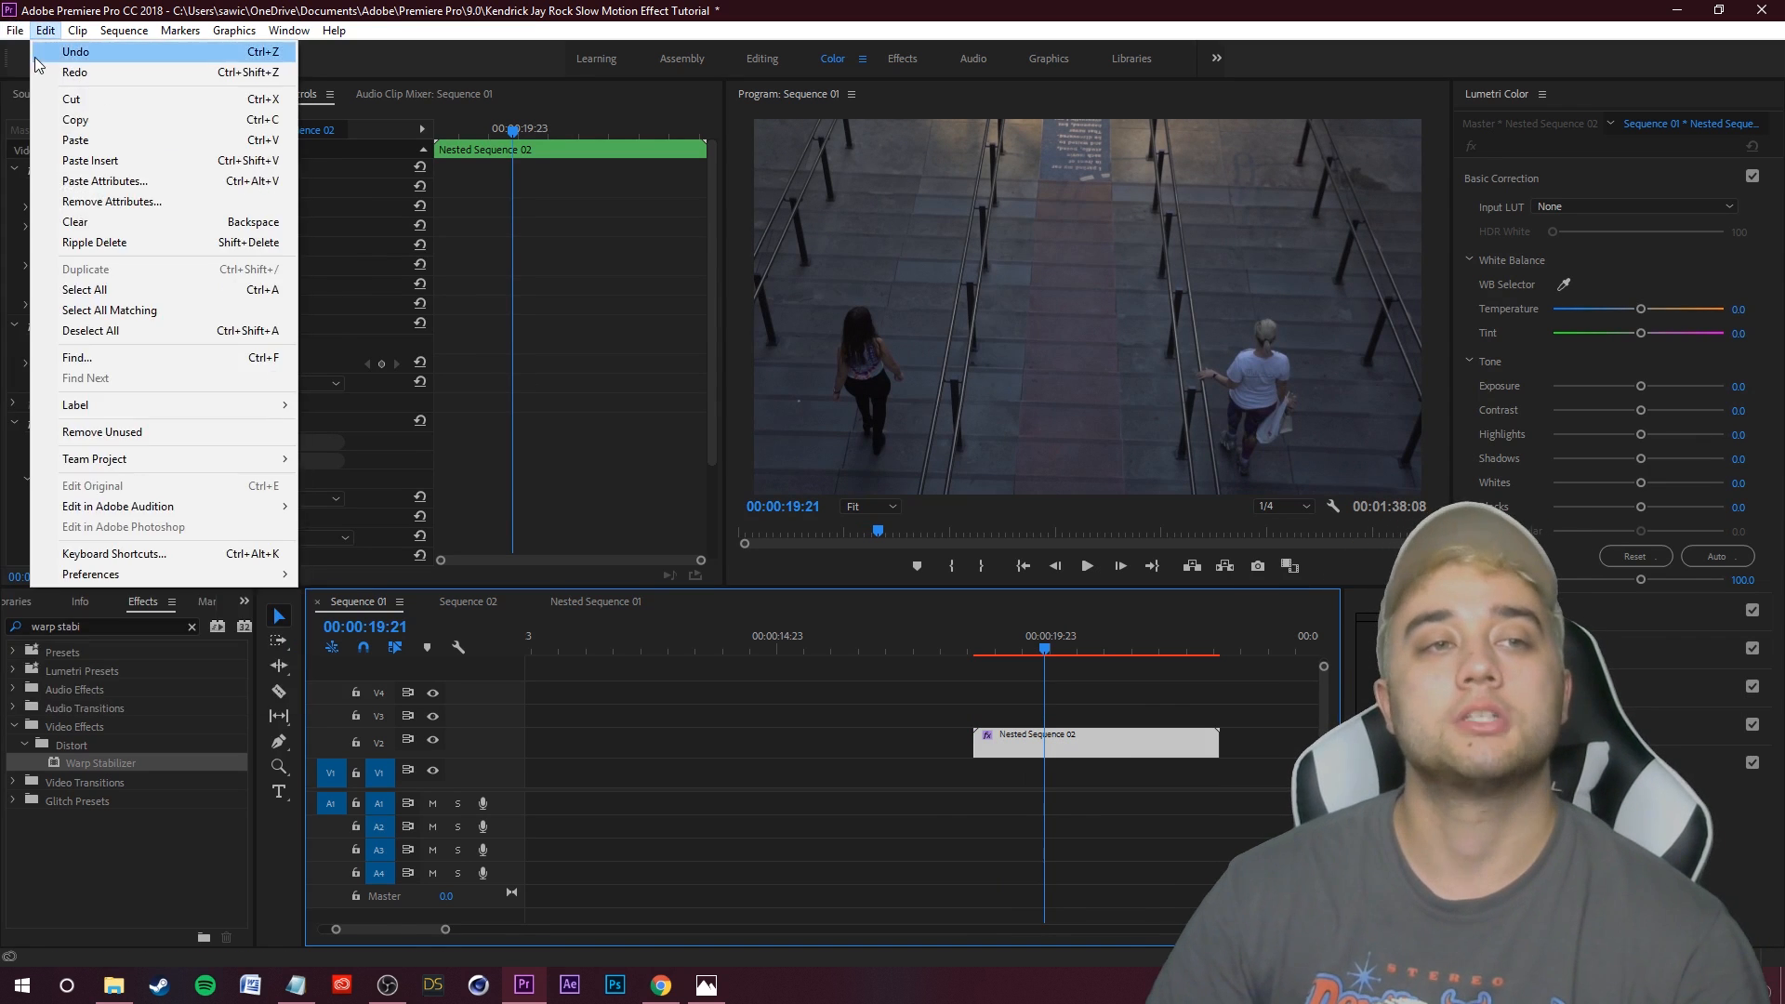
{"action": "mouse_move", "coordinate": [37, 52]}
{"action": "left_click", "coordinate": [335, 93]}
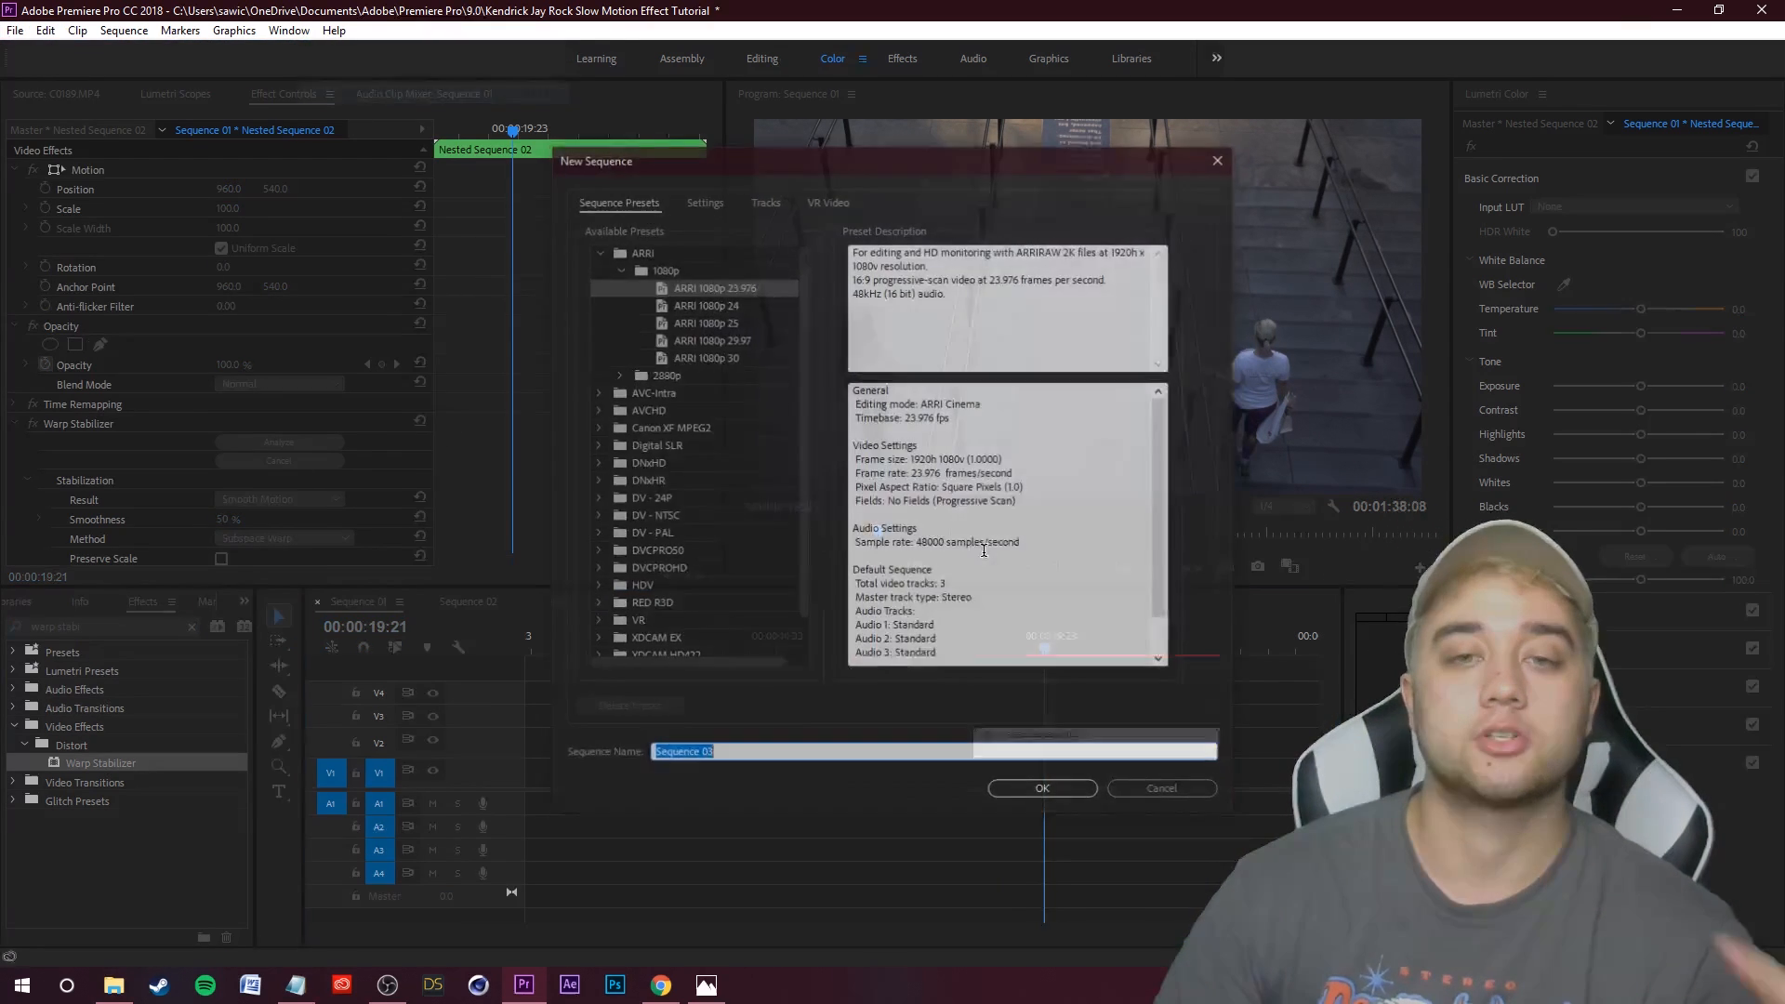
{"action": "left_click", "coordinate": [1062, 787]}
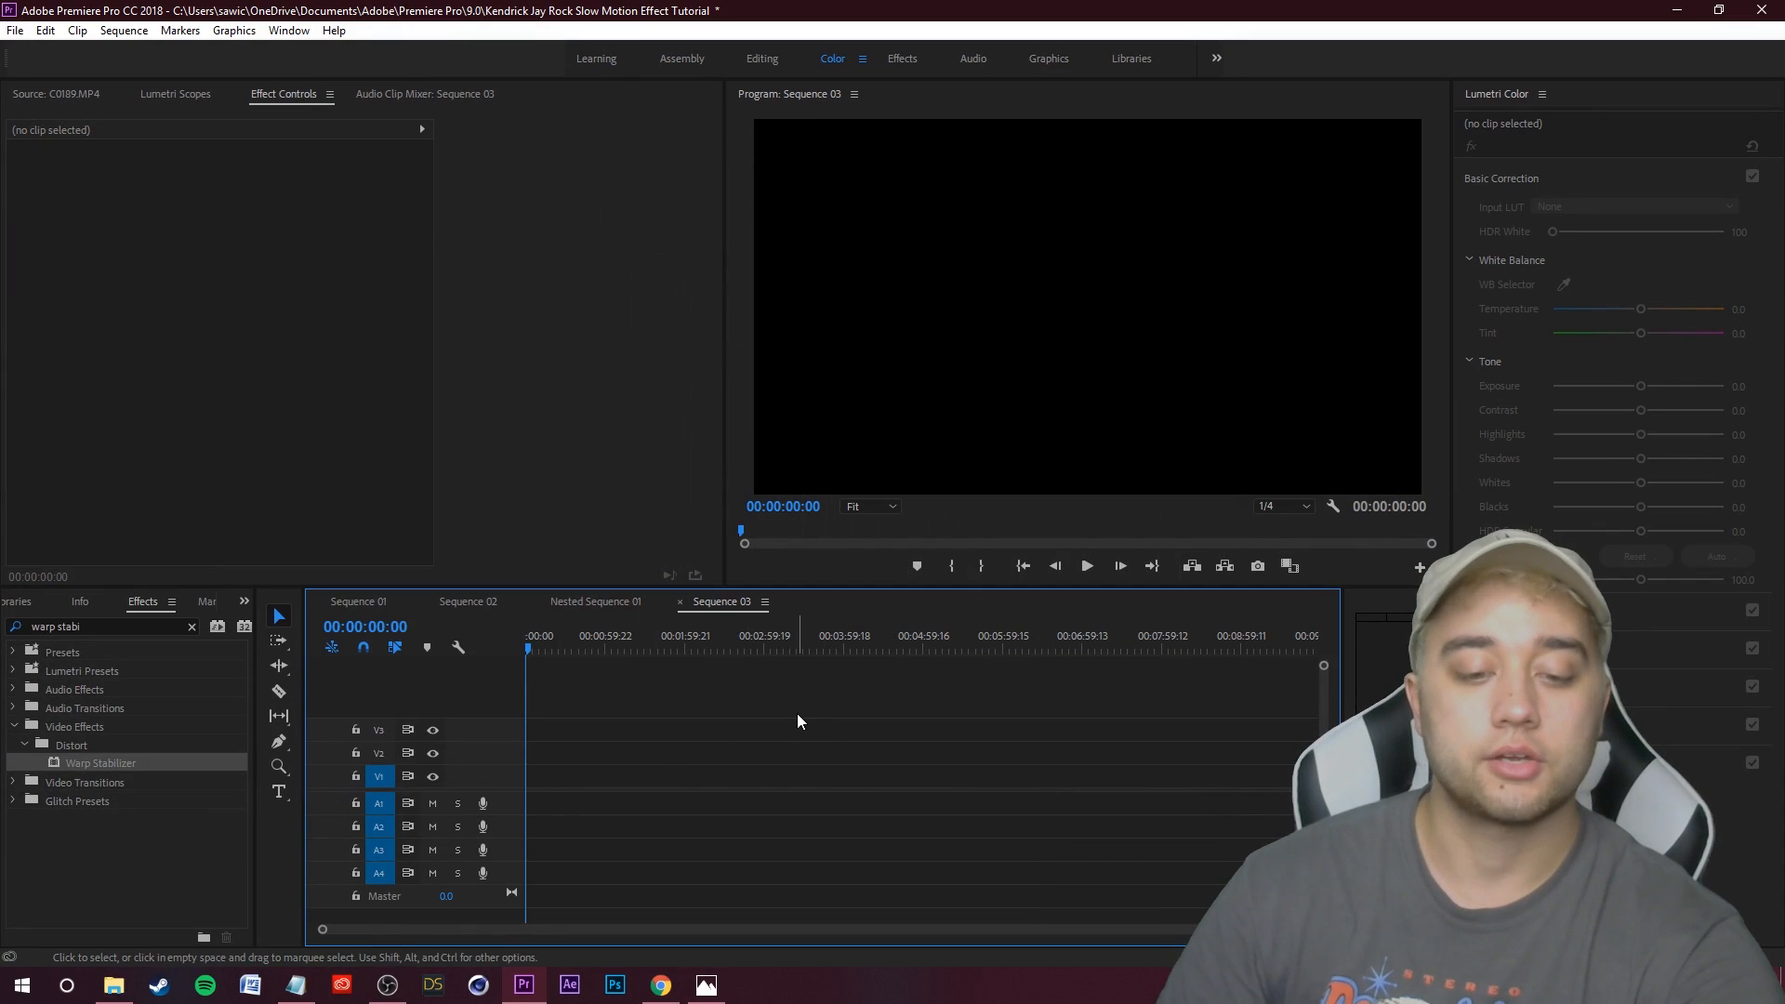
{"action": "key", "text": "ctrl+v"}
{"action": "left_click", "coordinate": [946, 734]}
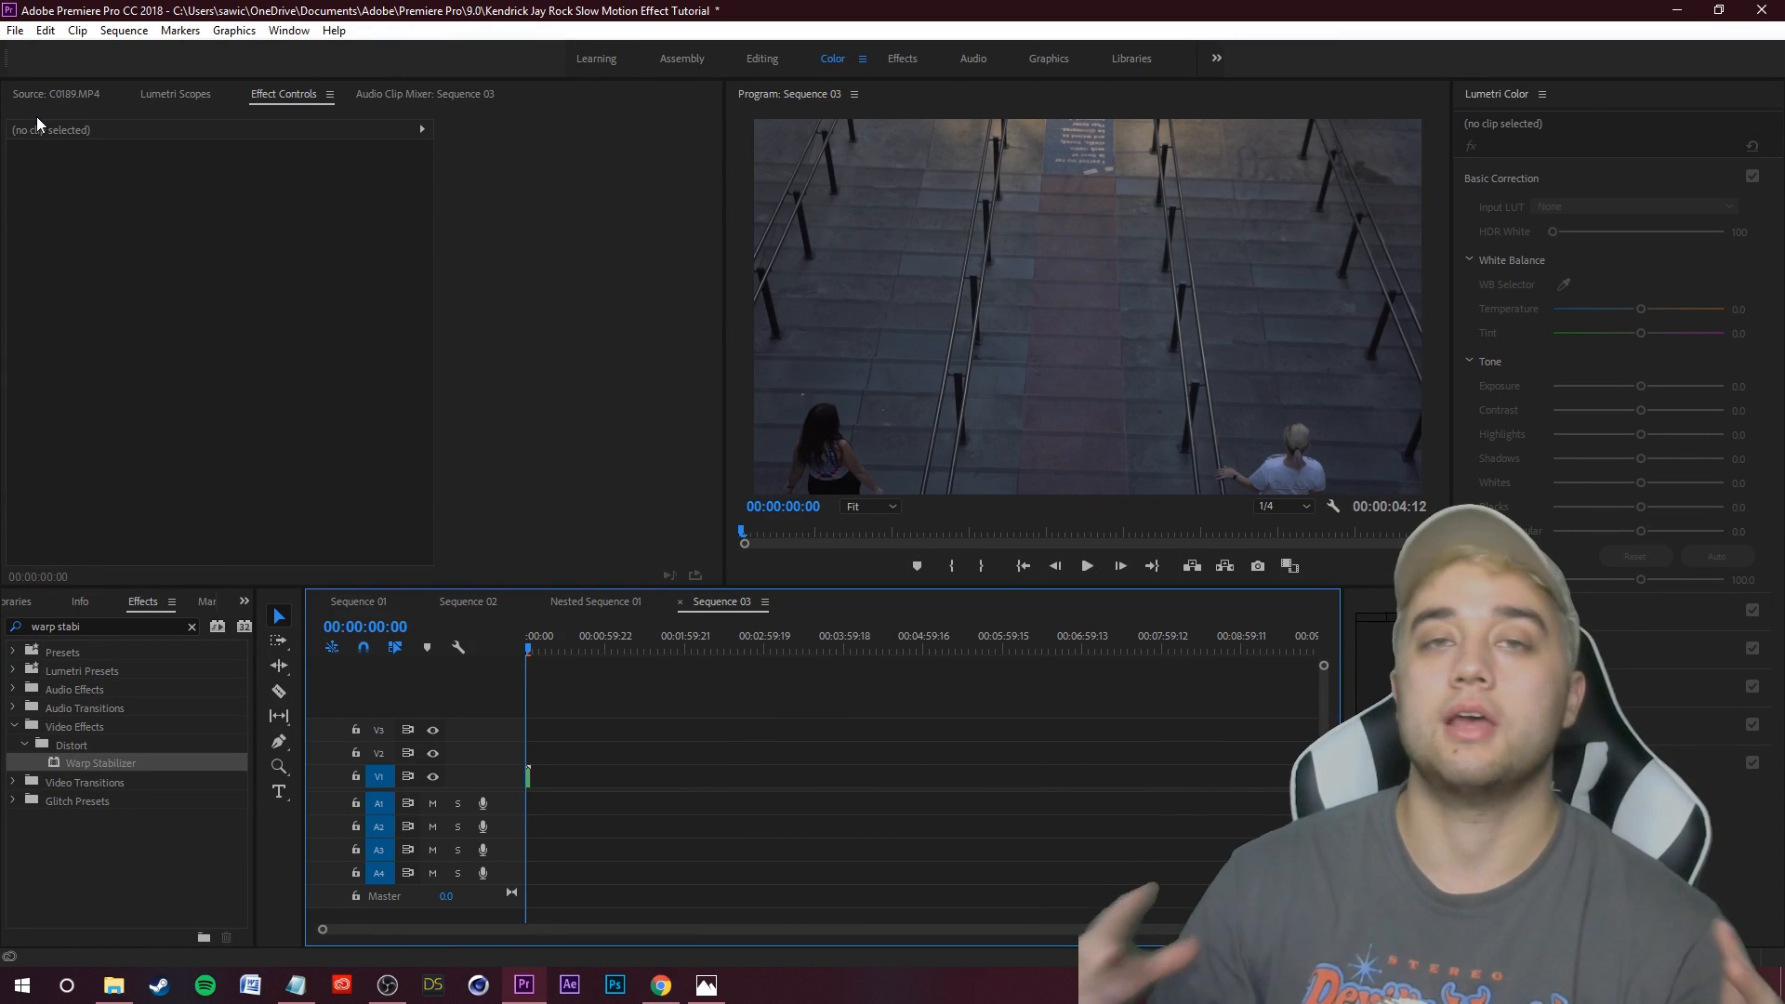
Open the media export settings for the new sequence and review the H.264 output options
{"action": "left_click", "coordinate": [15, 31]}
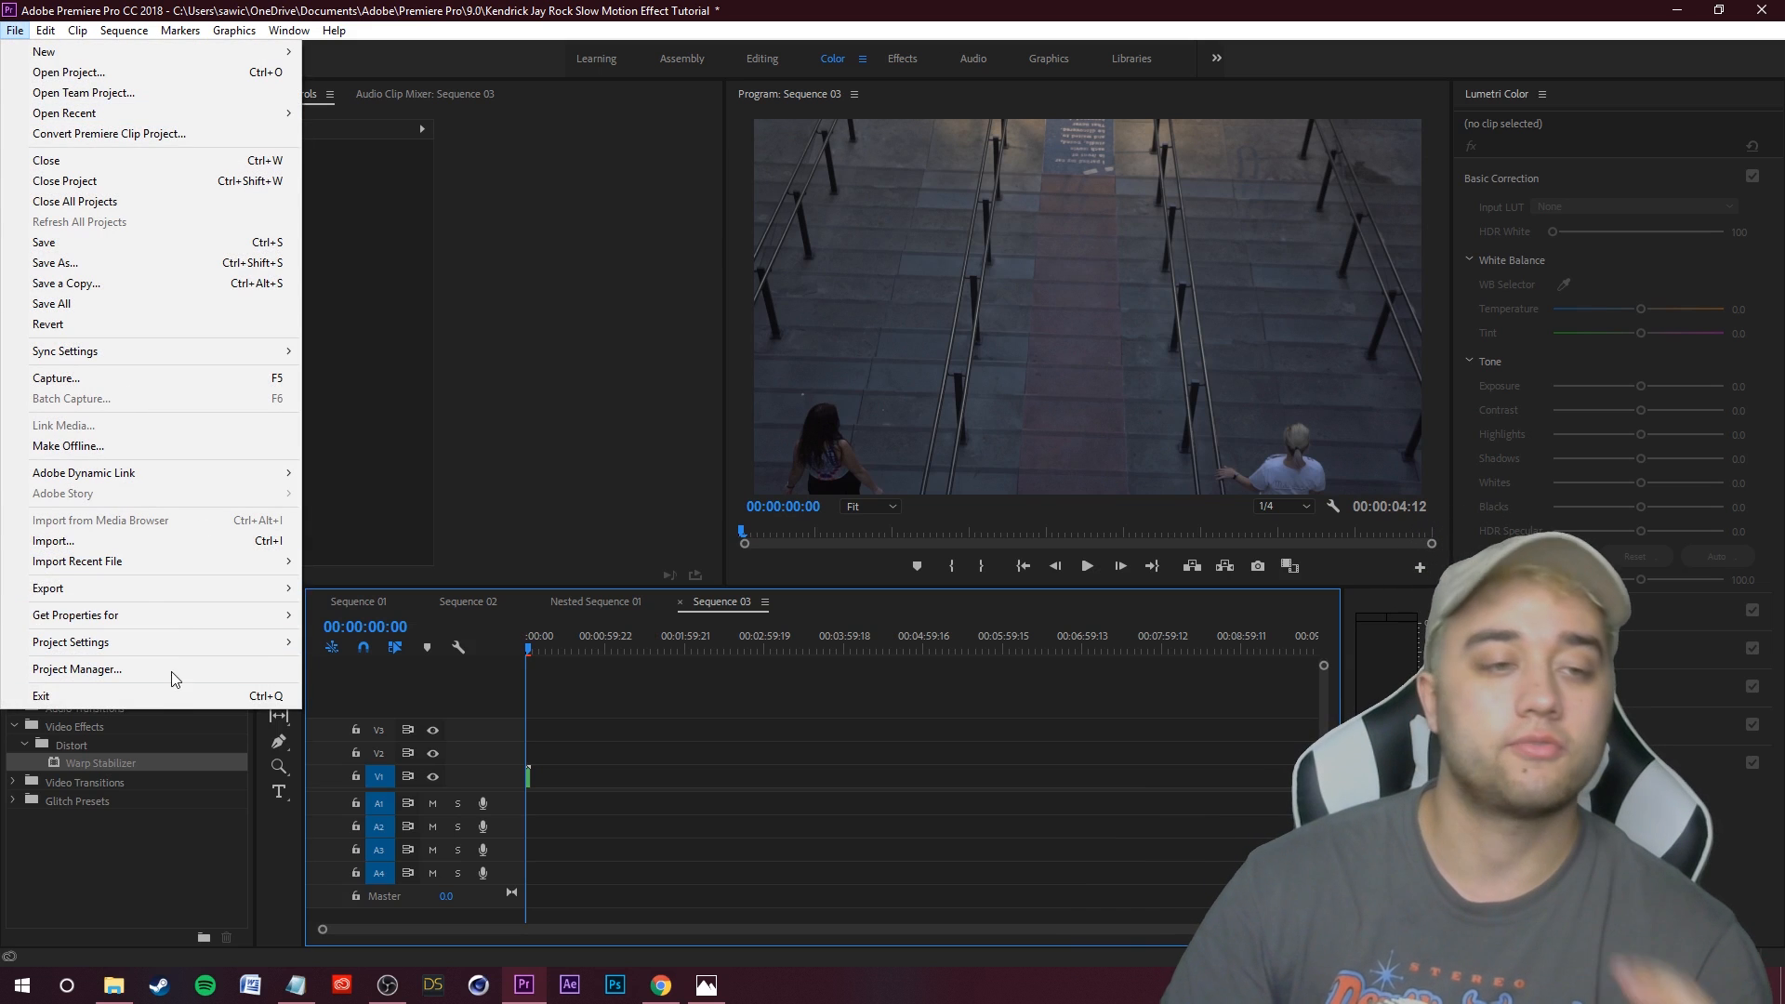
{"action": "mouse_move", "coordinate": [147, 589]}
{"action": "left_click", "coordinate": [403, 587]}
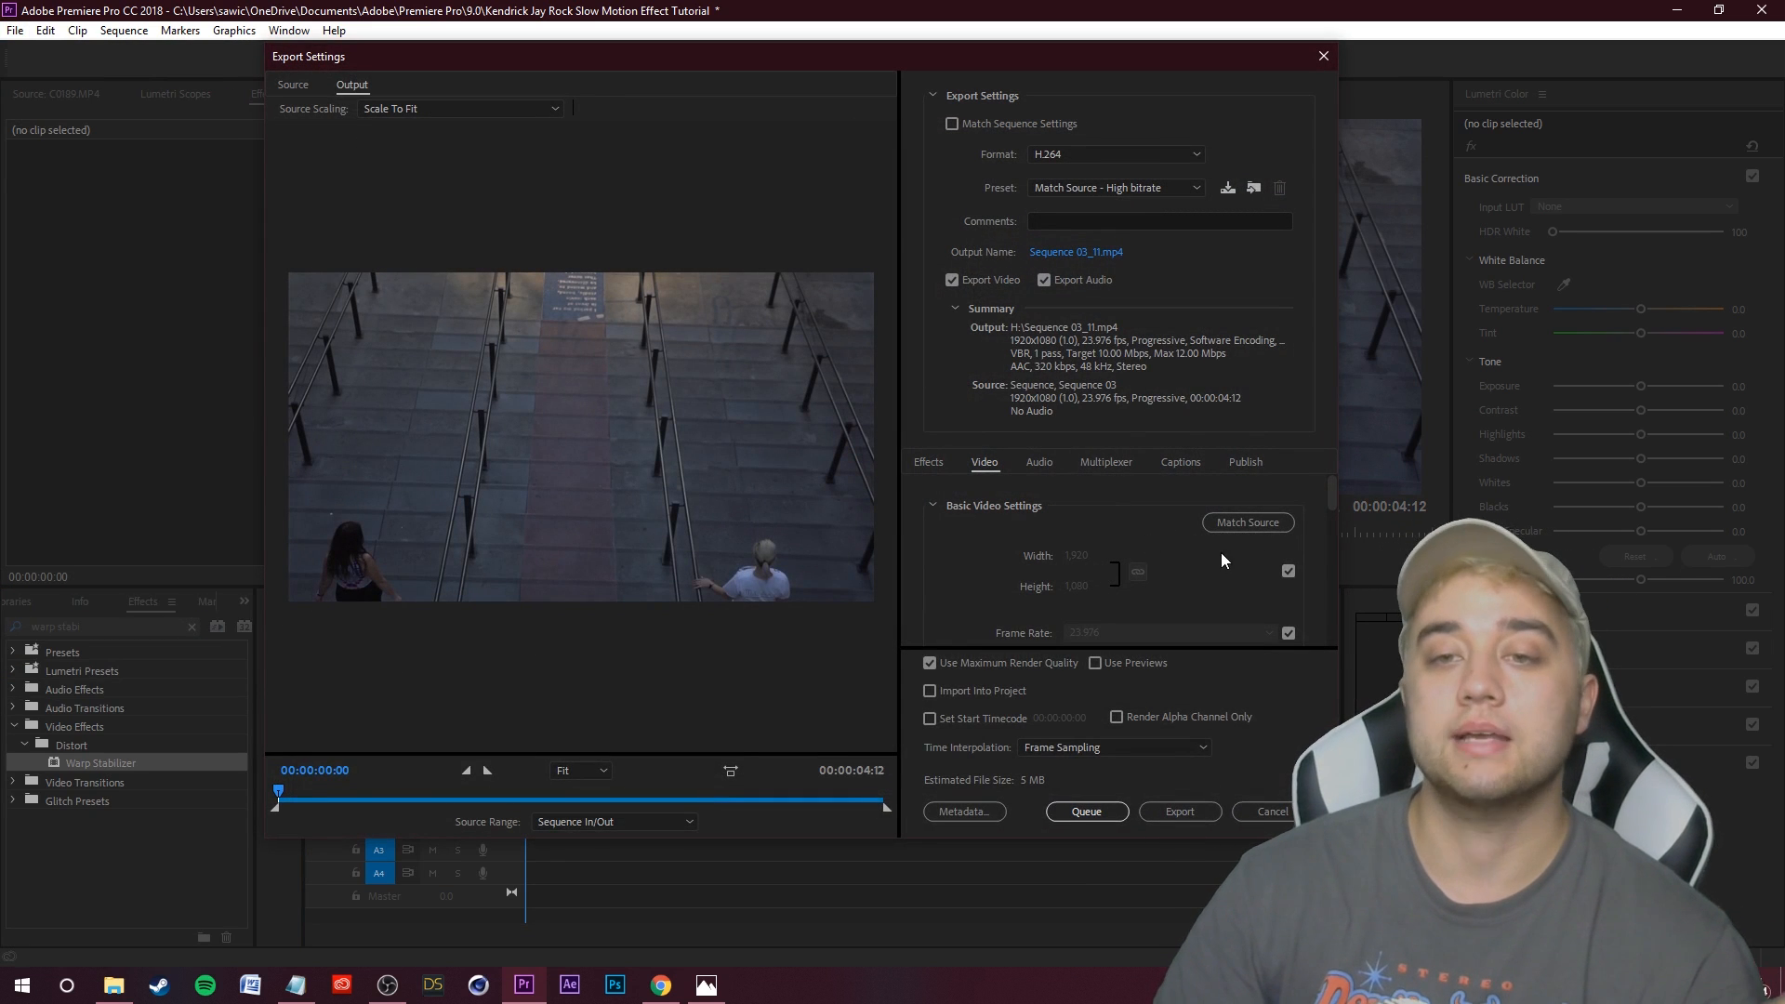
{"action": "scroll", "coordinate": [1202, 590], "scroll_direction": "down", "scroll_amount": 1}
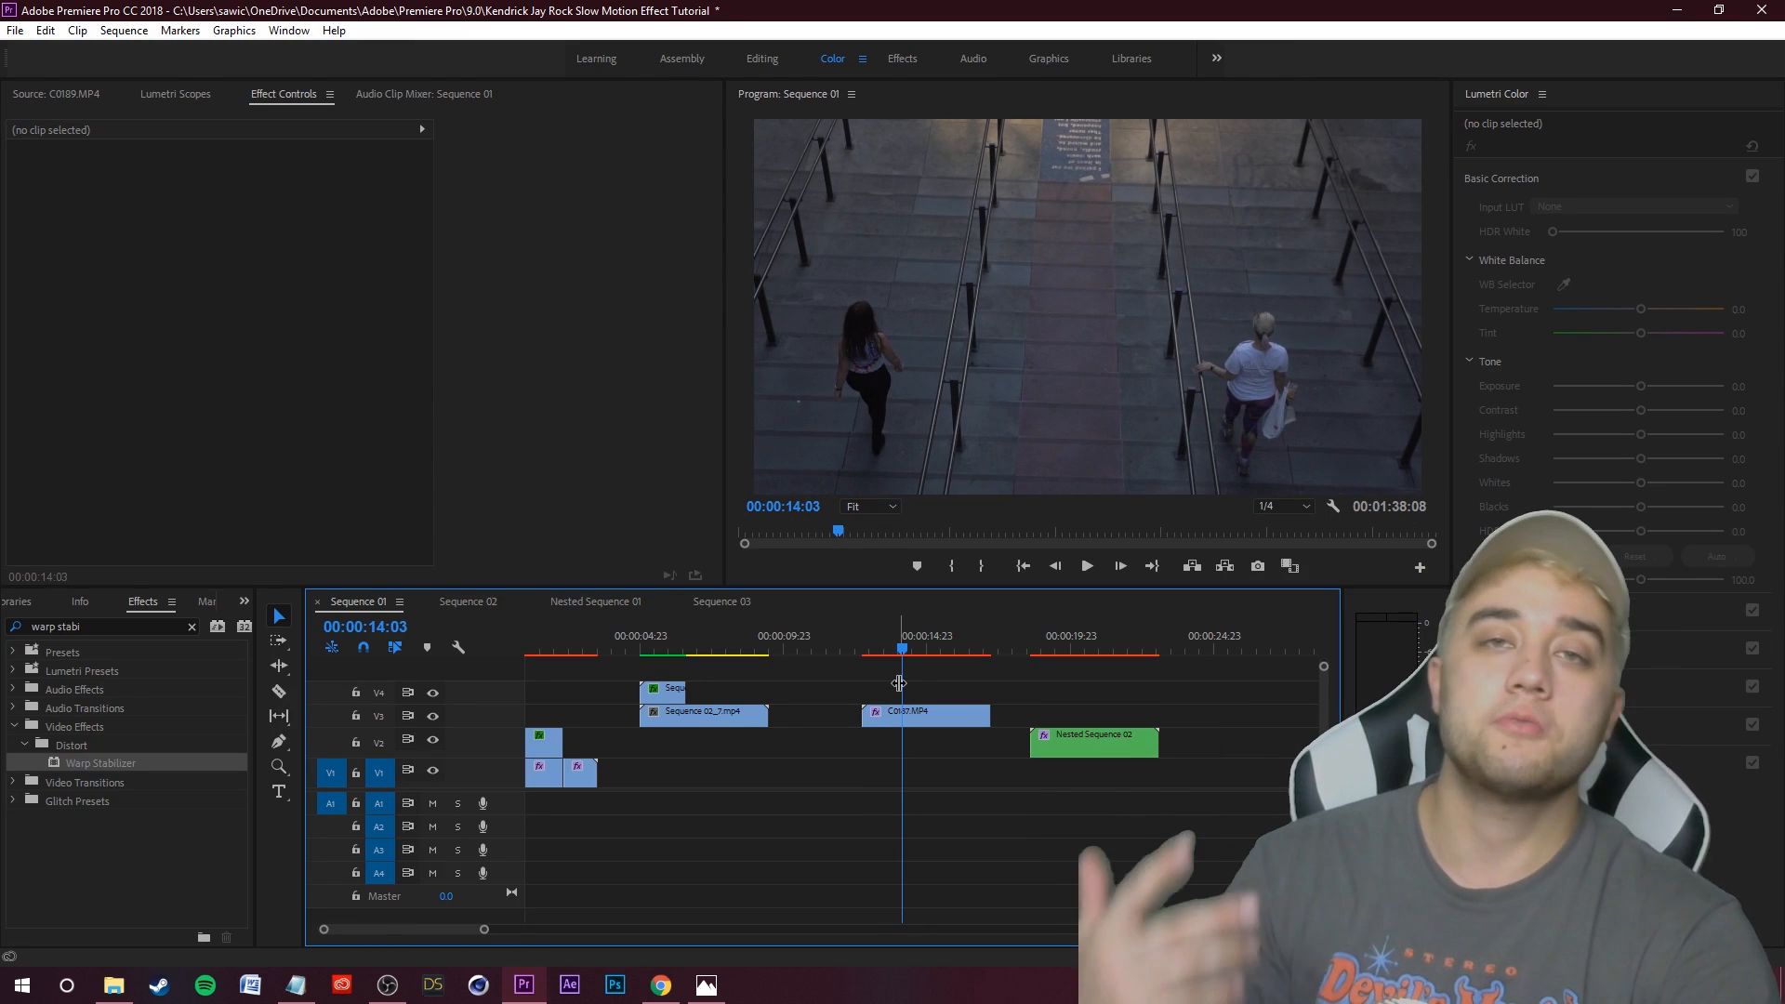
Duplicate the C0187.MP4 clip from V3 directly above onto V4 in Sequence 01, and move the playhead to the stacked clips' start
{"action": "key", "text": "="}
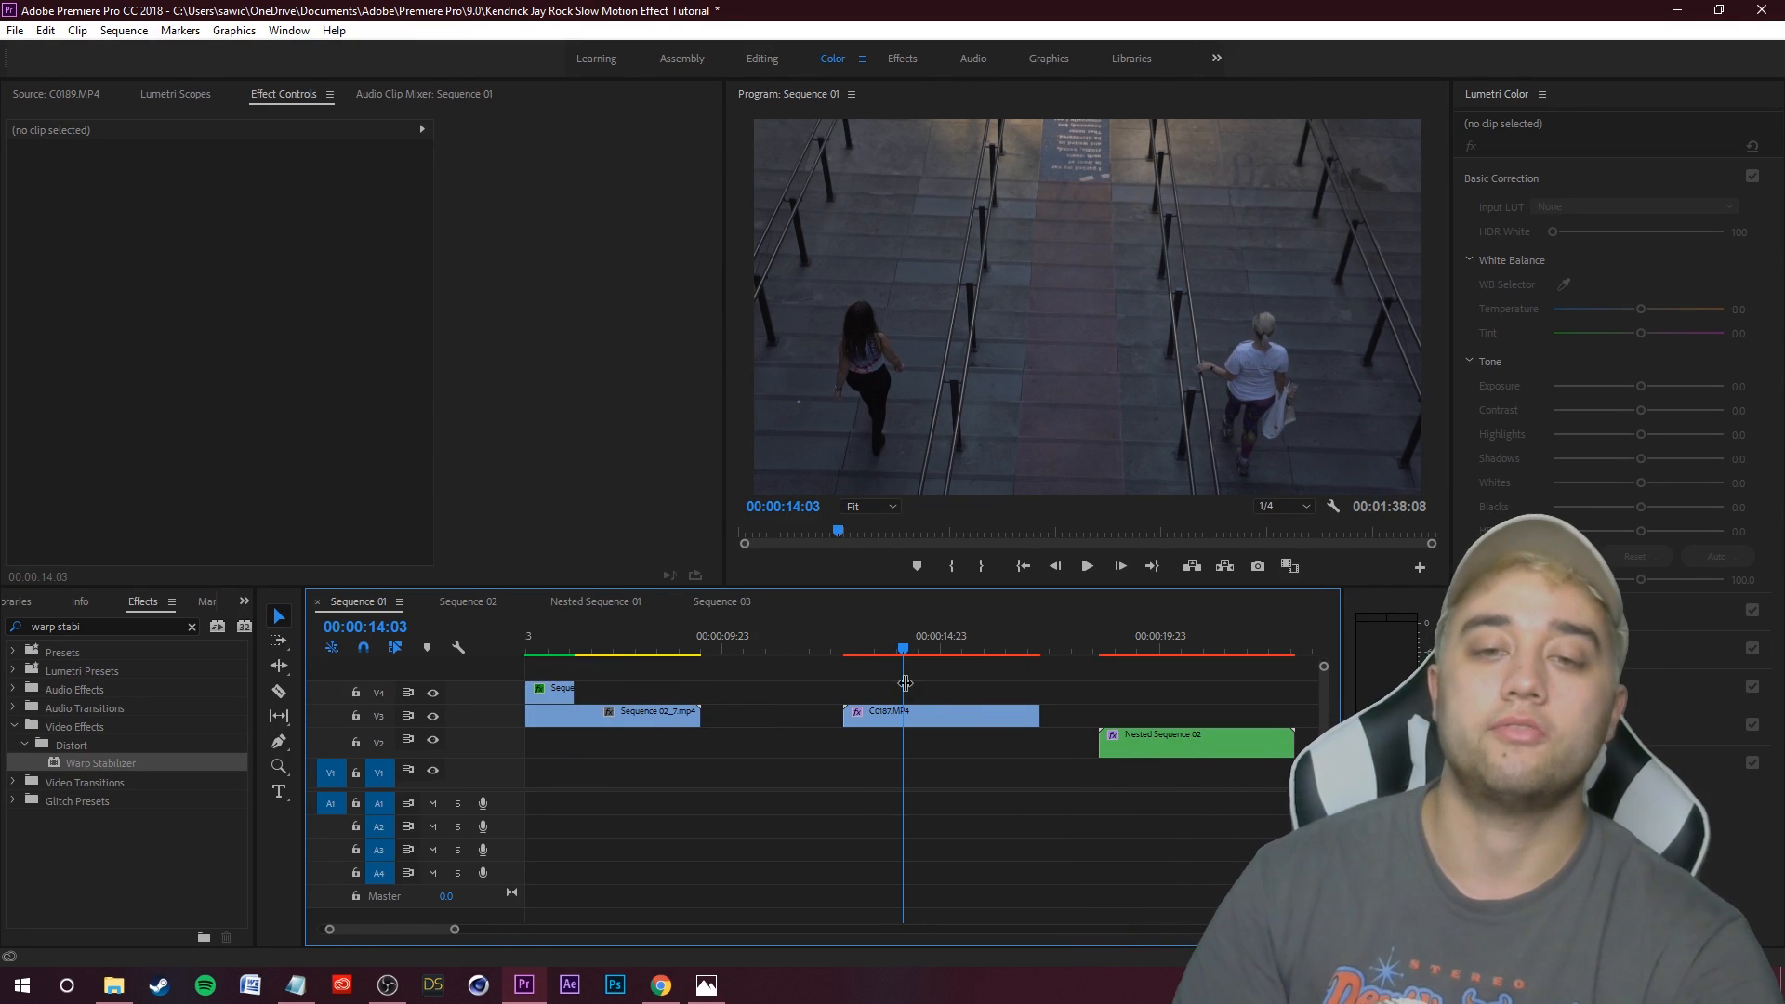
{"action": "left_click_drag", "start_coordinate": [922, 722], "coordinate": [919, 694]}
{"action": "left_click", "coordinate": [888, 643]}
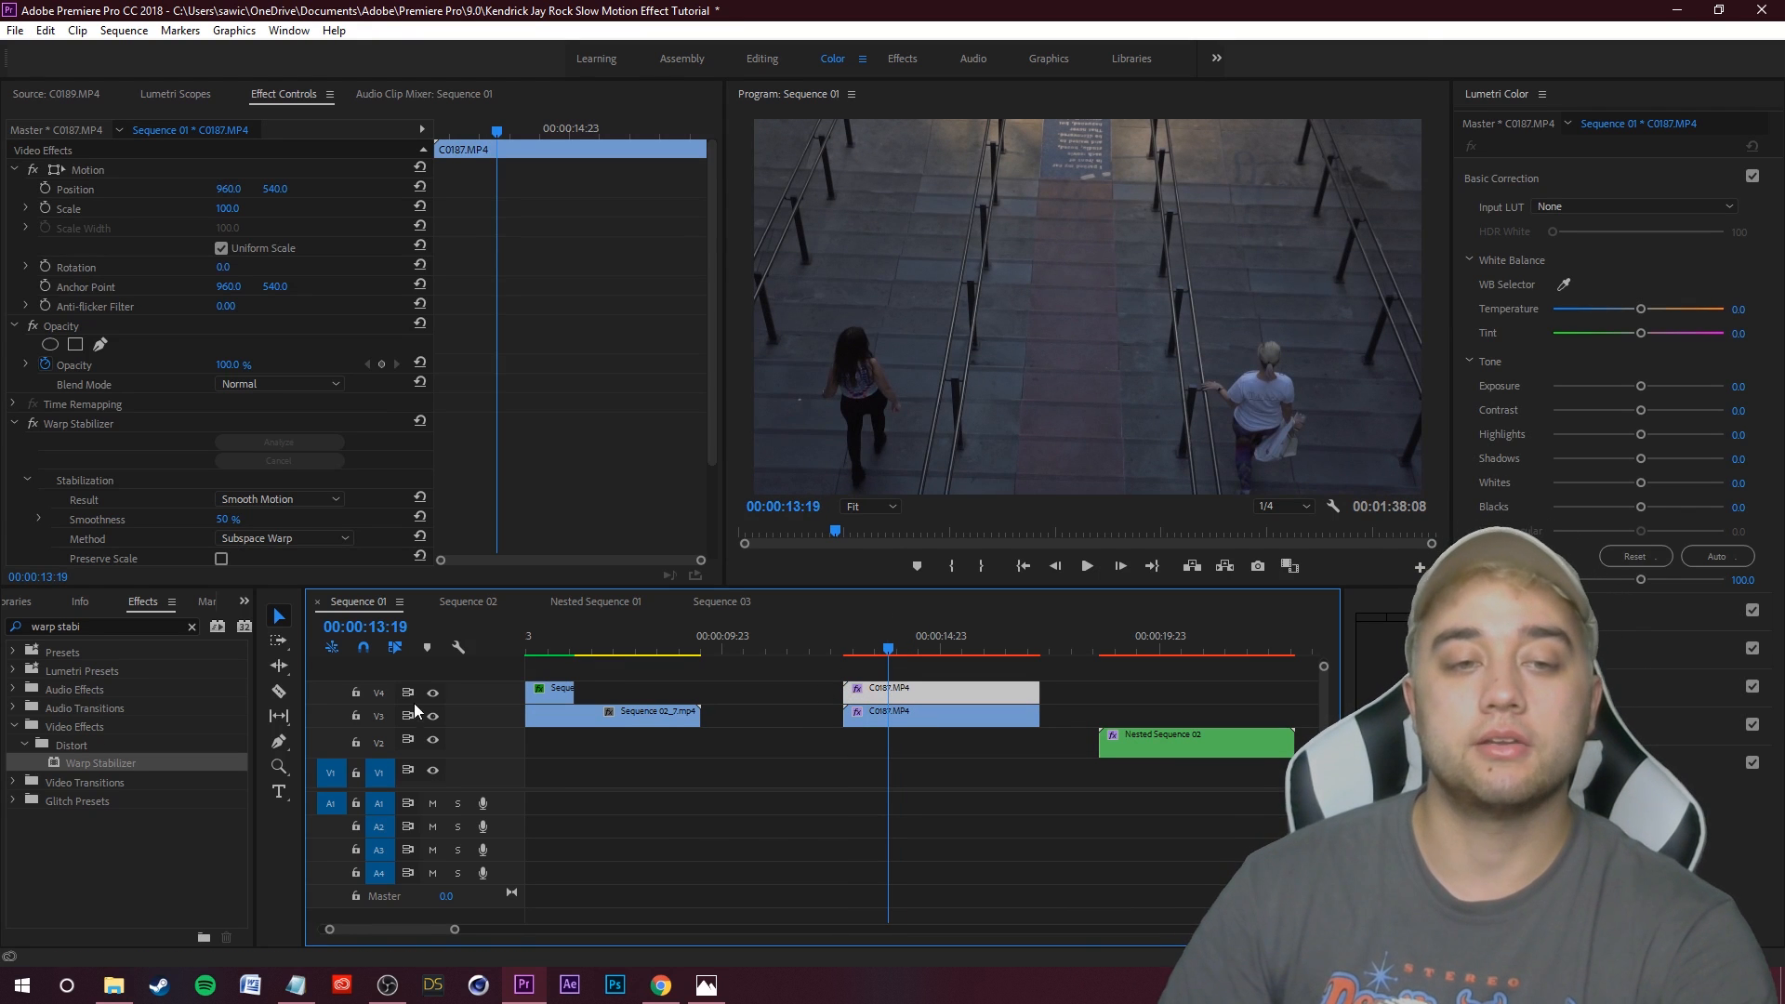
{"action": "left_click", "coordinate": [932, 711]}
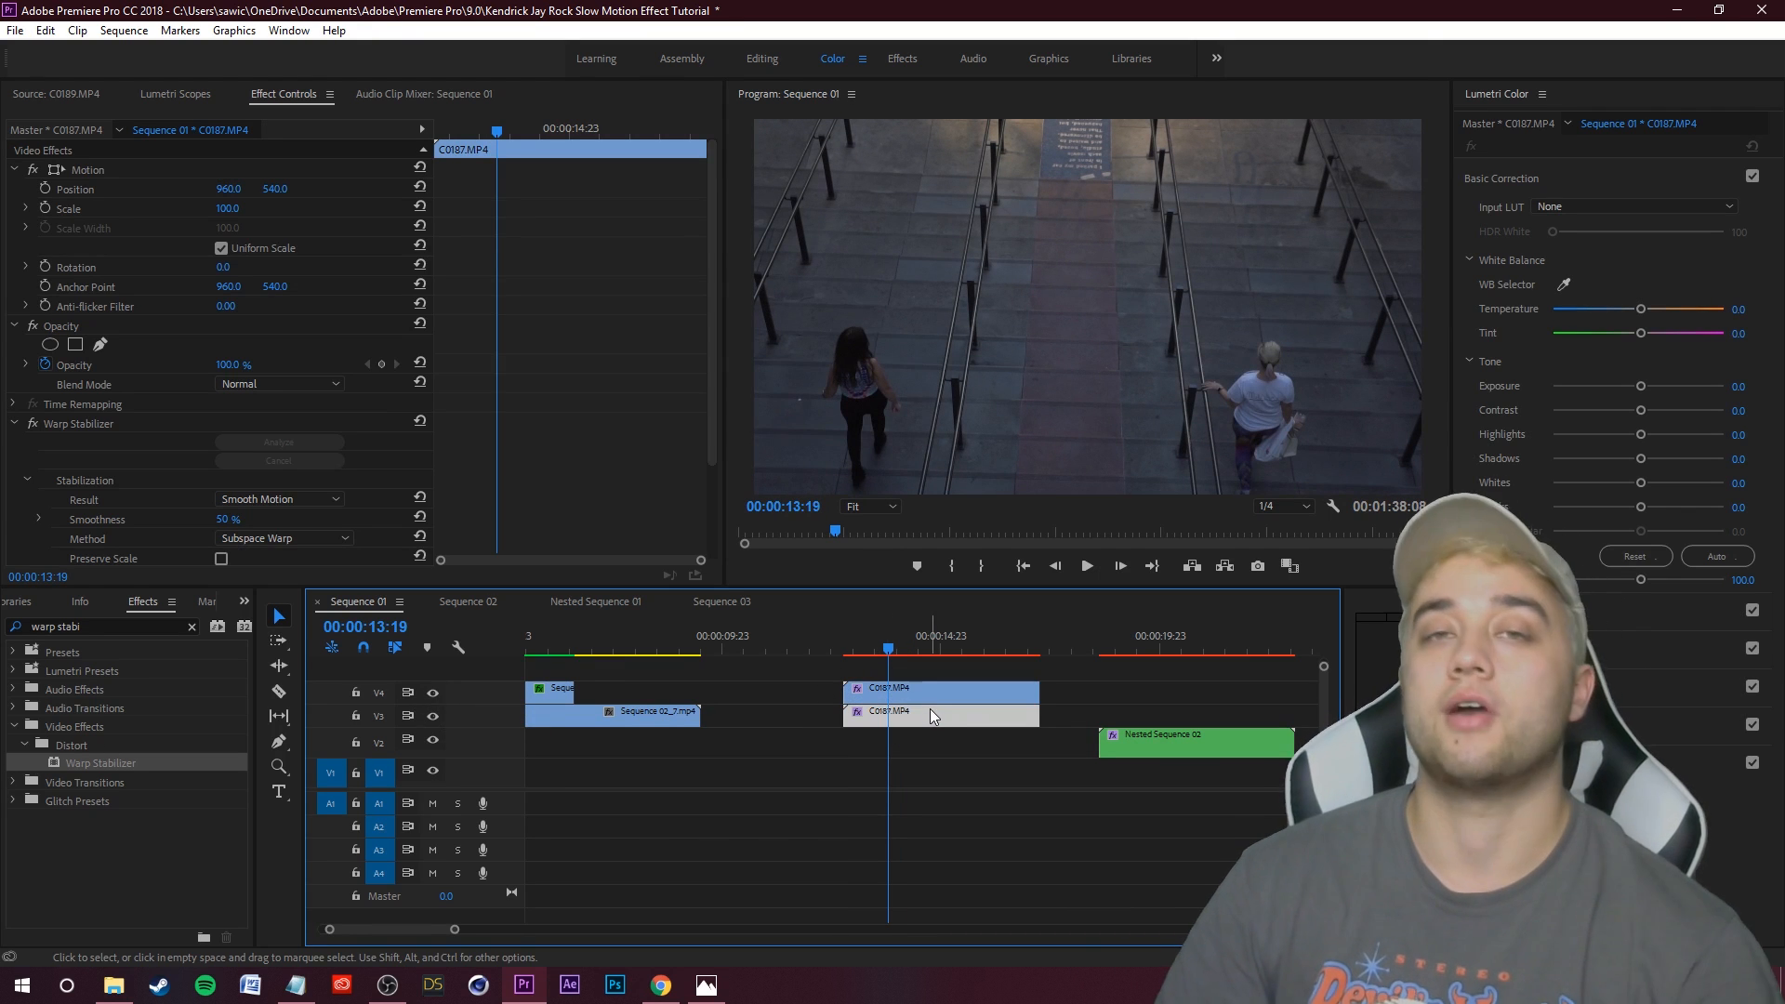
{"action": "key", "text": "="}
{"action": "left_click", "coordinate": [661, 651]}
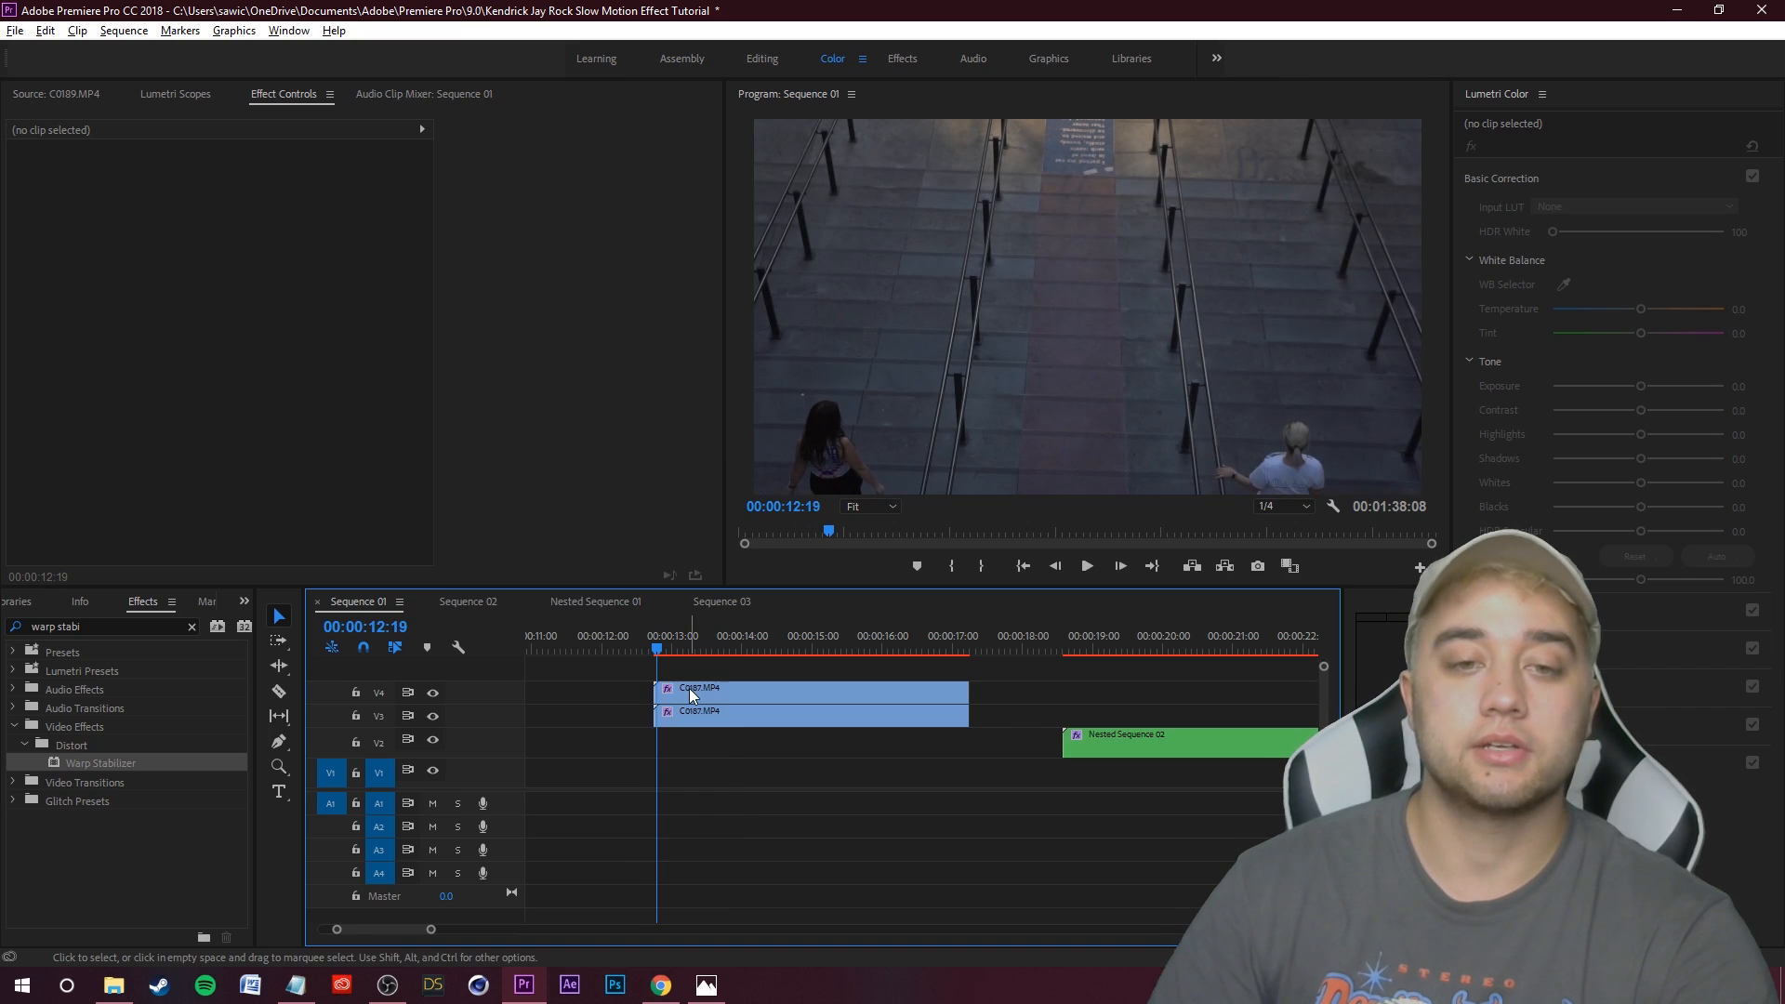
Find the Crop effect and apply it to the upper C0187.MP4 clip on V4
{"action": "left_click", "coordinate": [689, 688]}
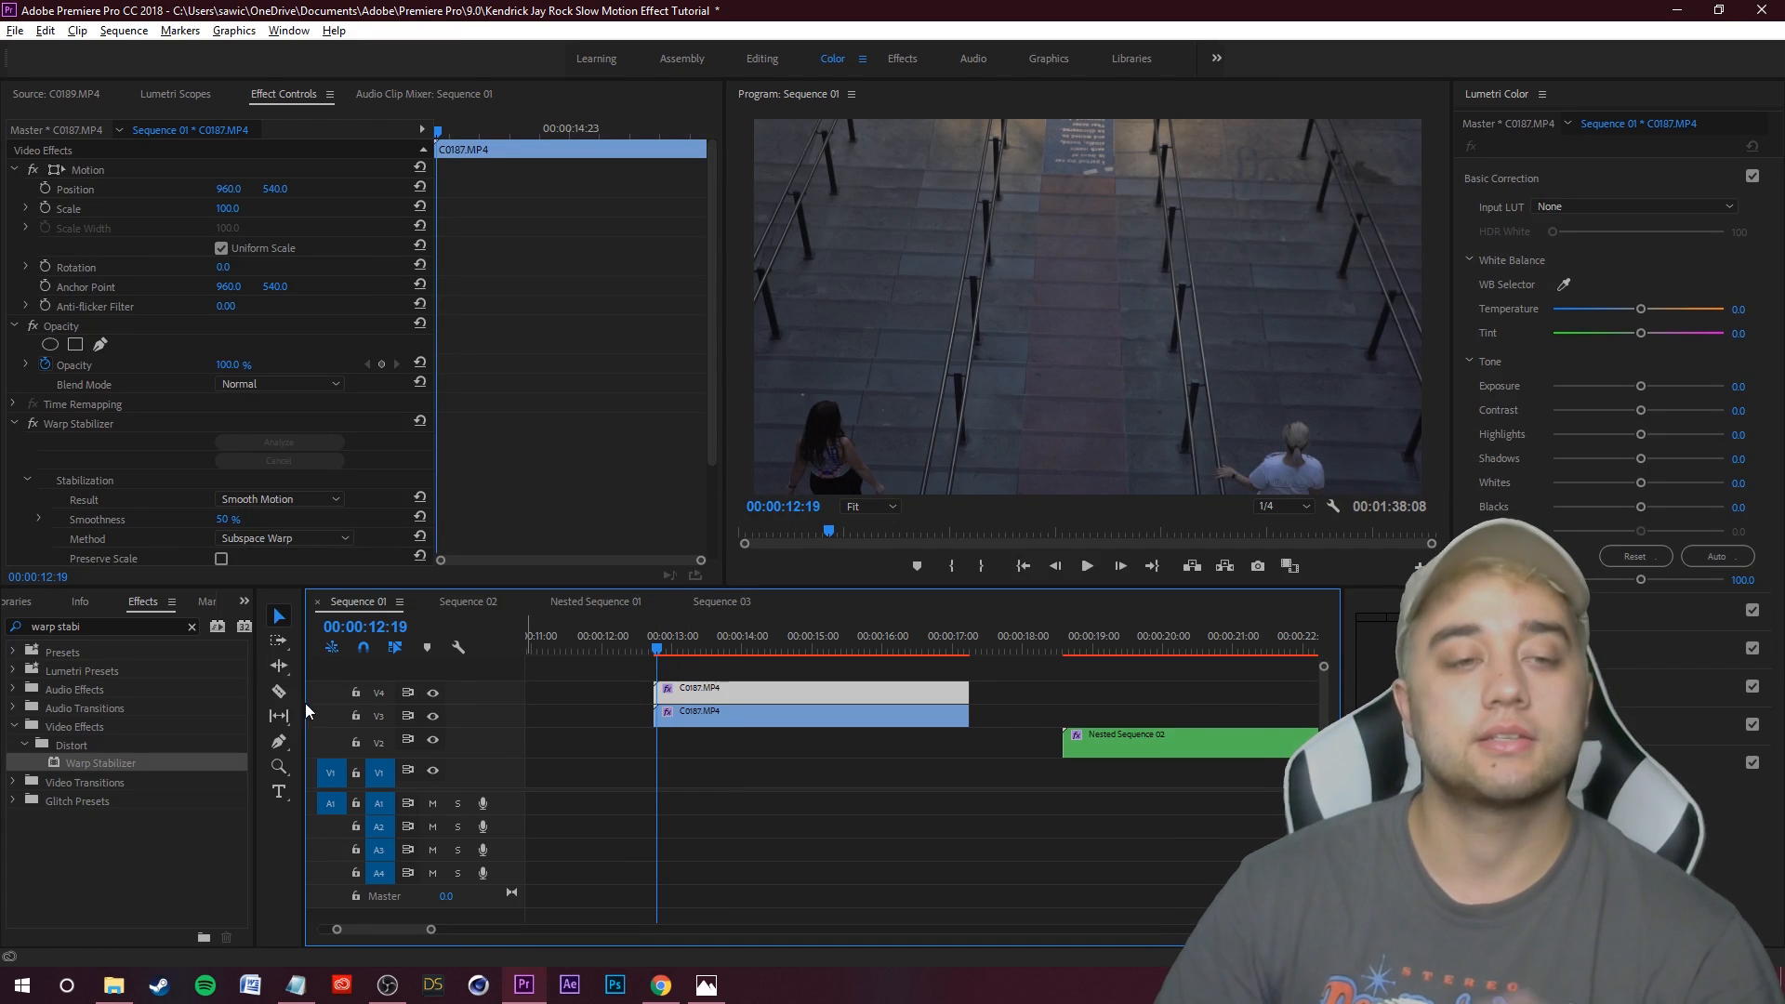
{"action": "left_click", "coordinate": [192, 627]}
{"action": "left_click", "coordinate": [158, 629]}
{"action": "type", "text": "crop"}
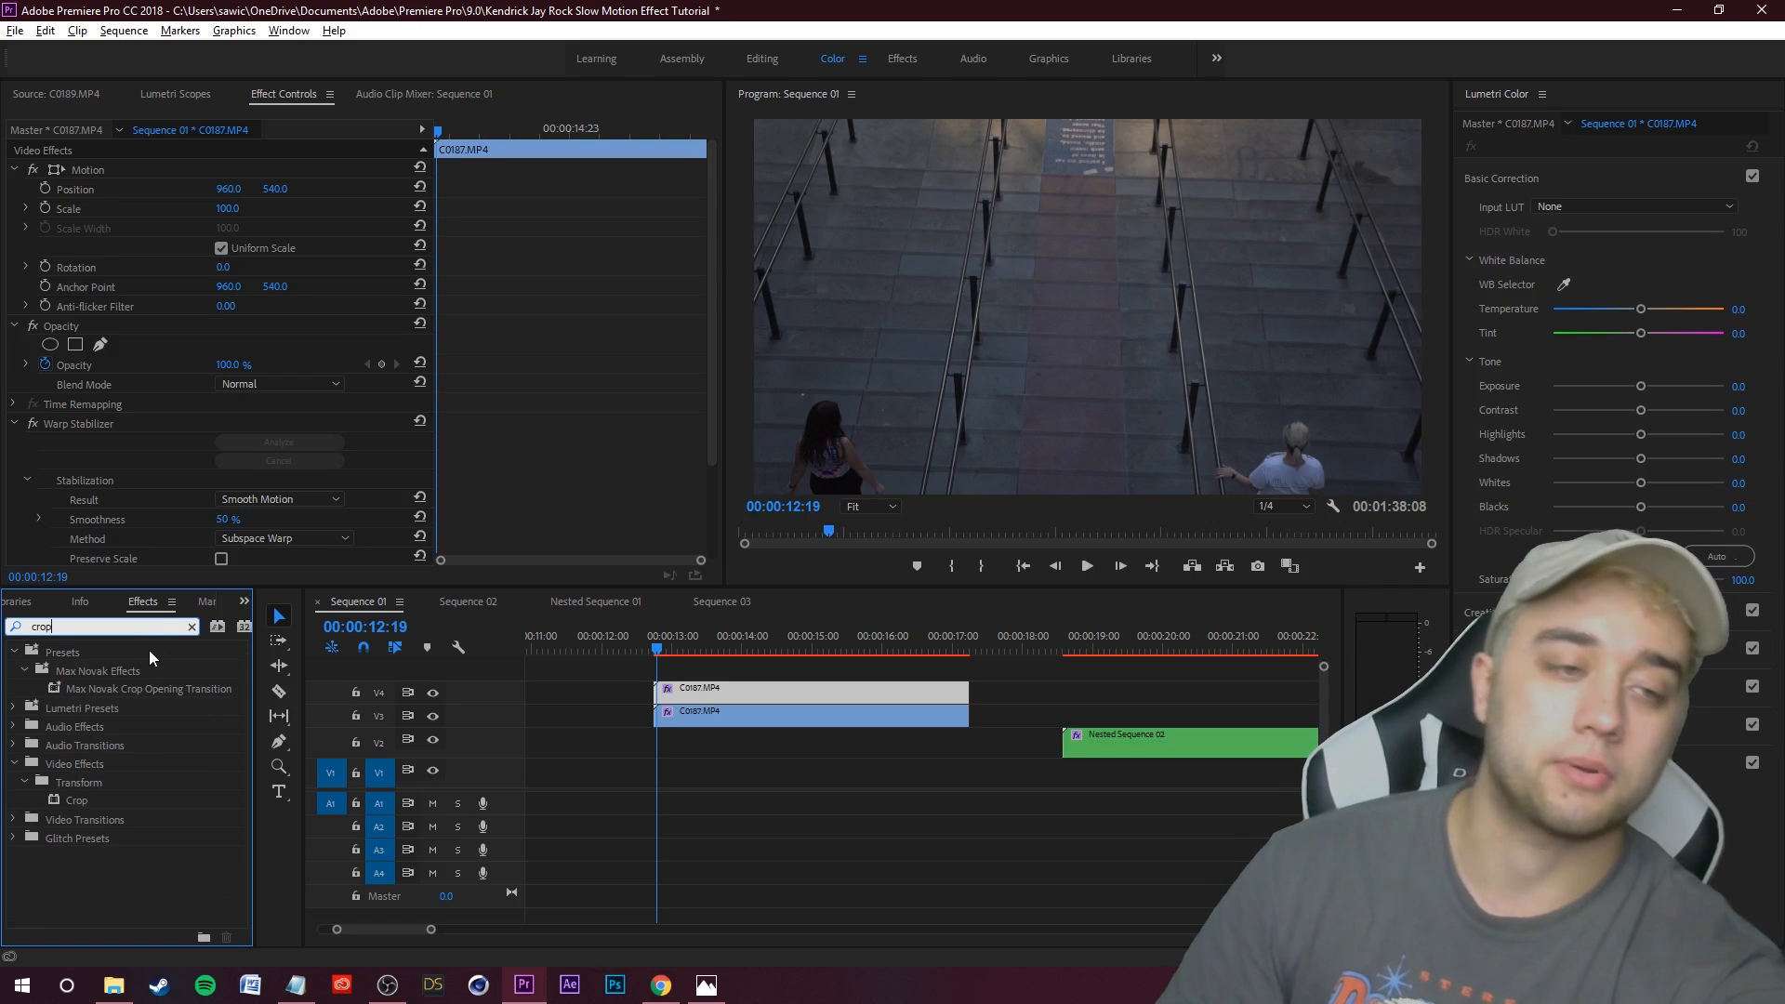
{"action": "left_click_drag", "start_coordinate": [84, 802], "coordinate": [237, 400]}
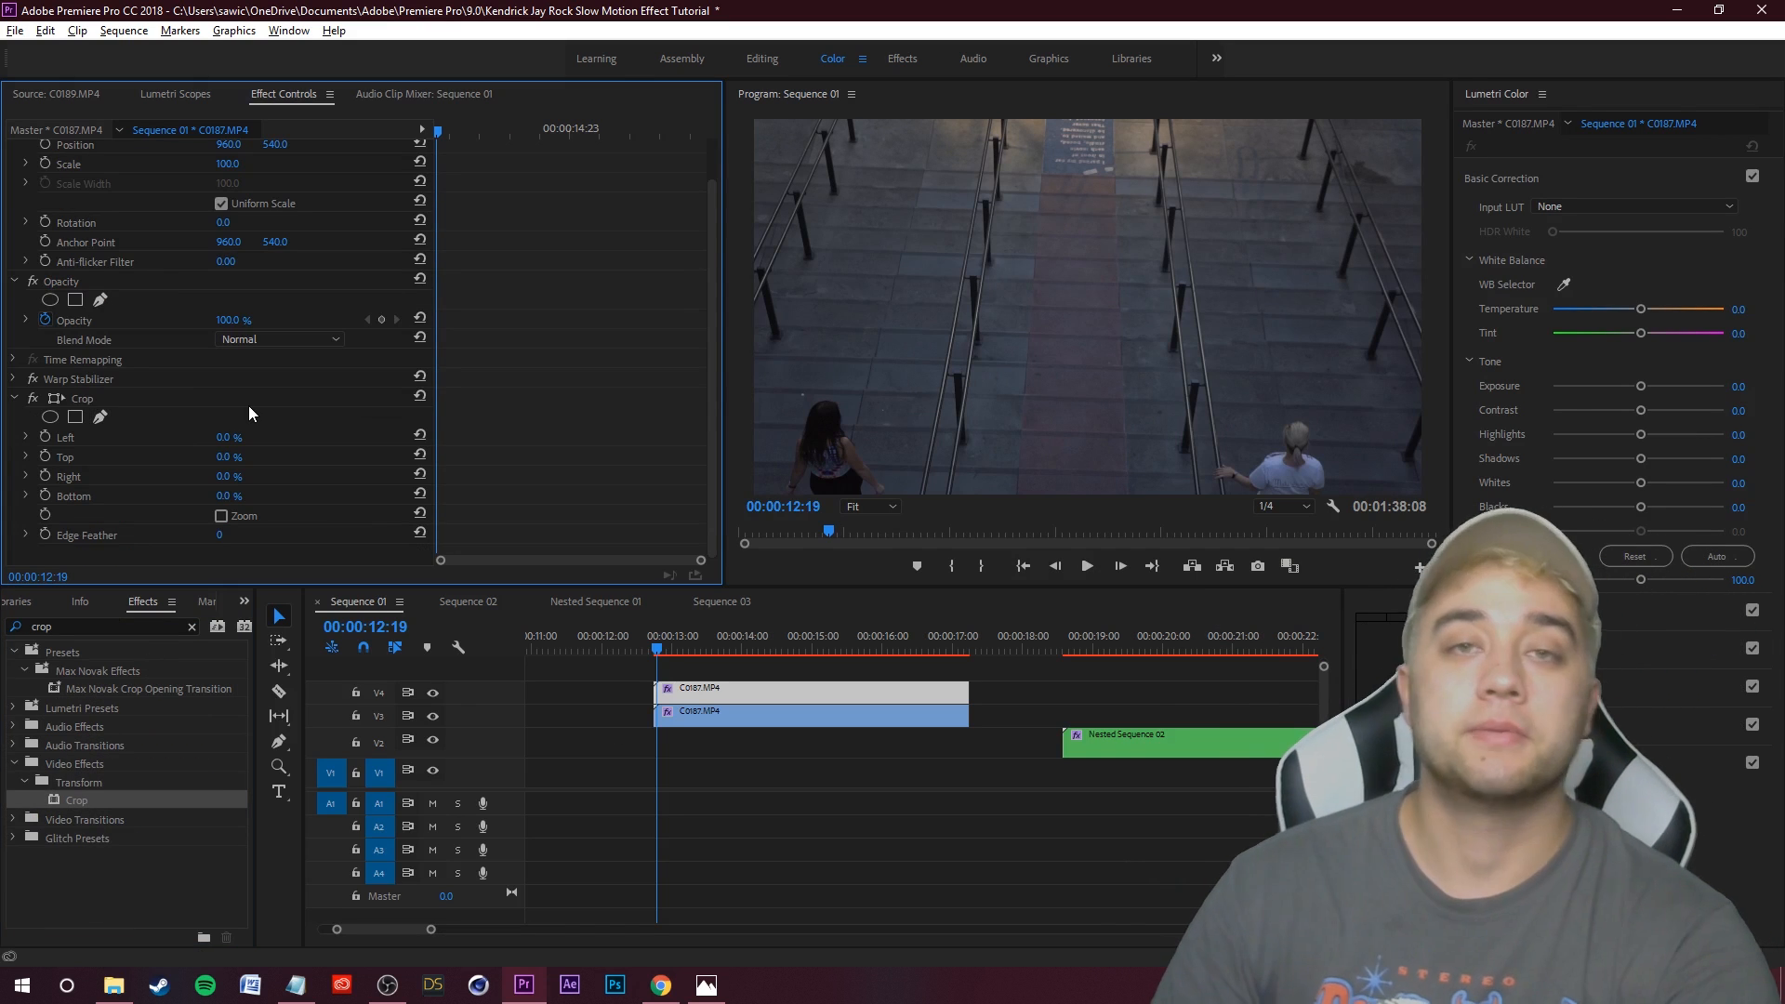
Draw a Pen mask on the Crop effect around the woman's side of the stairs, with its inner edge running along the handrail beside her
{"action": "left_click", "coordinate": [101, 417]}
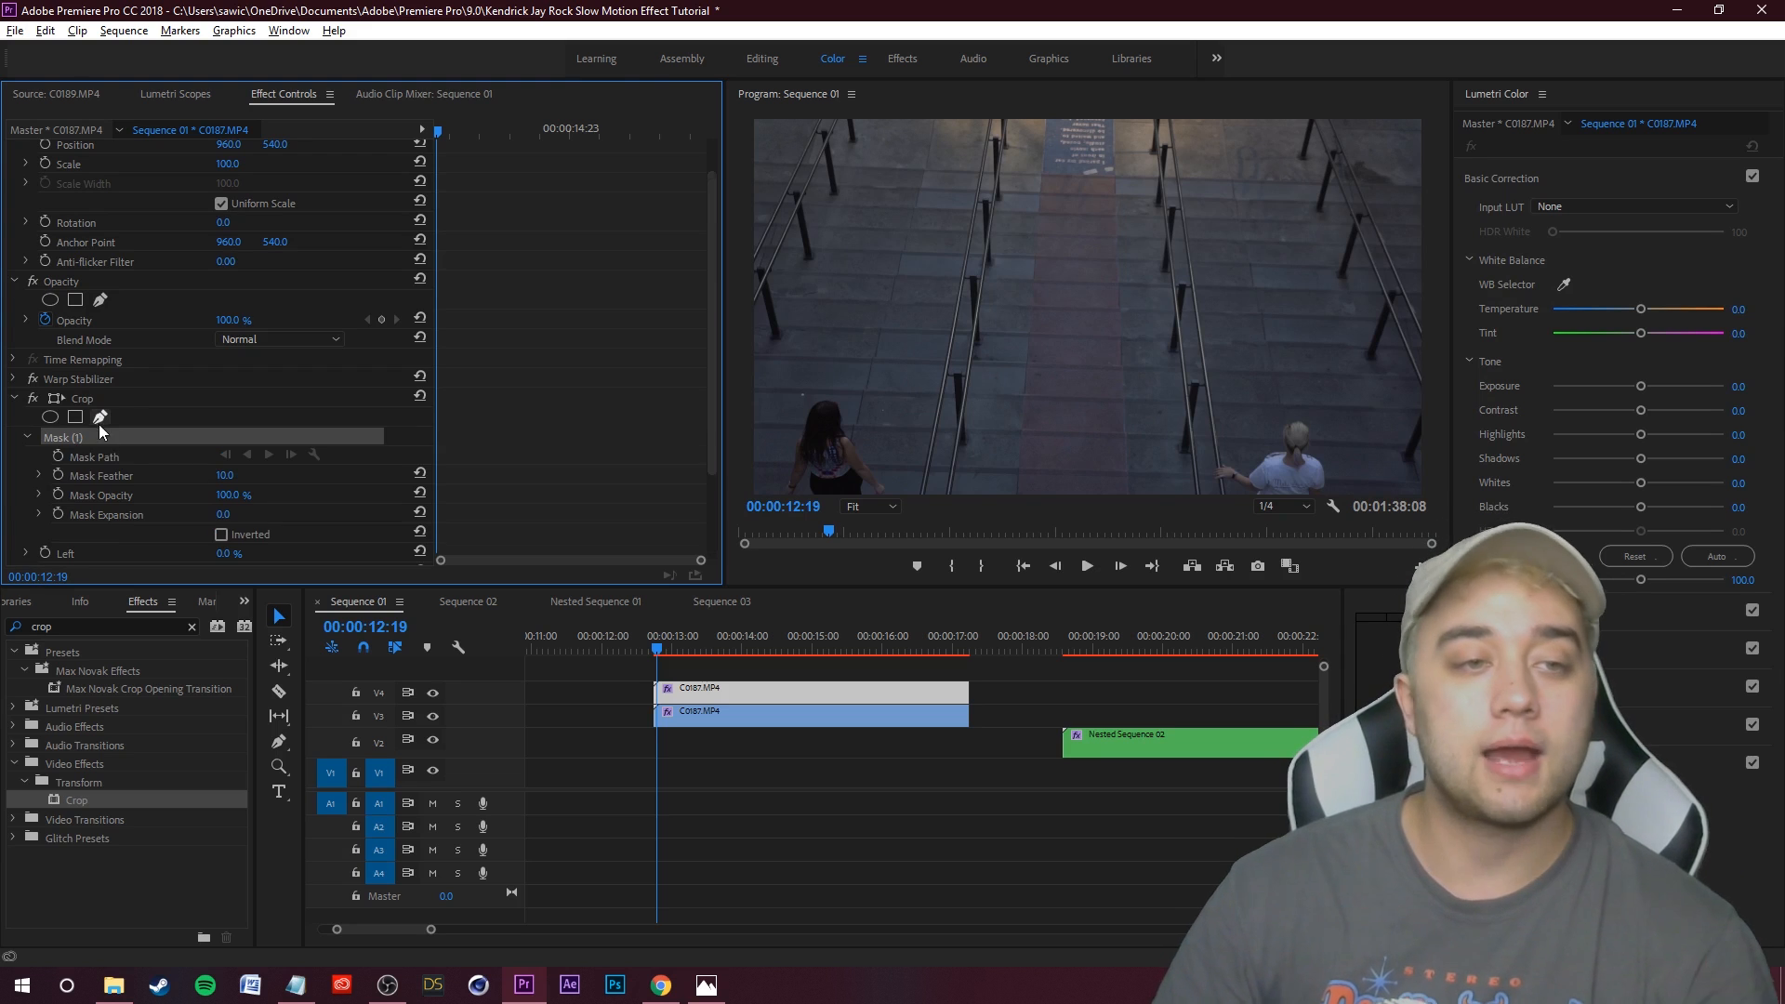
{"action": "left_click", "coordinate": [991, 130]}
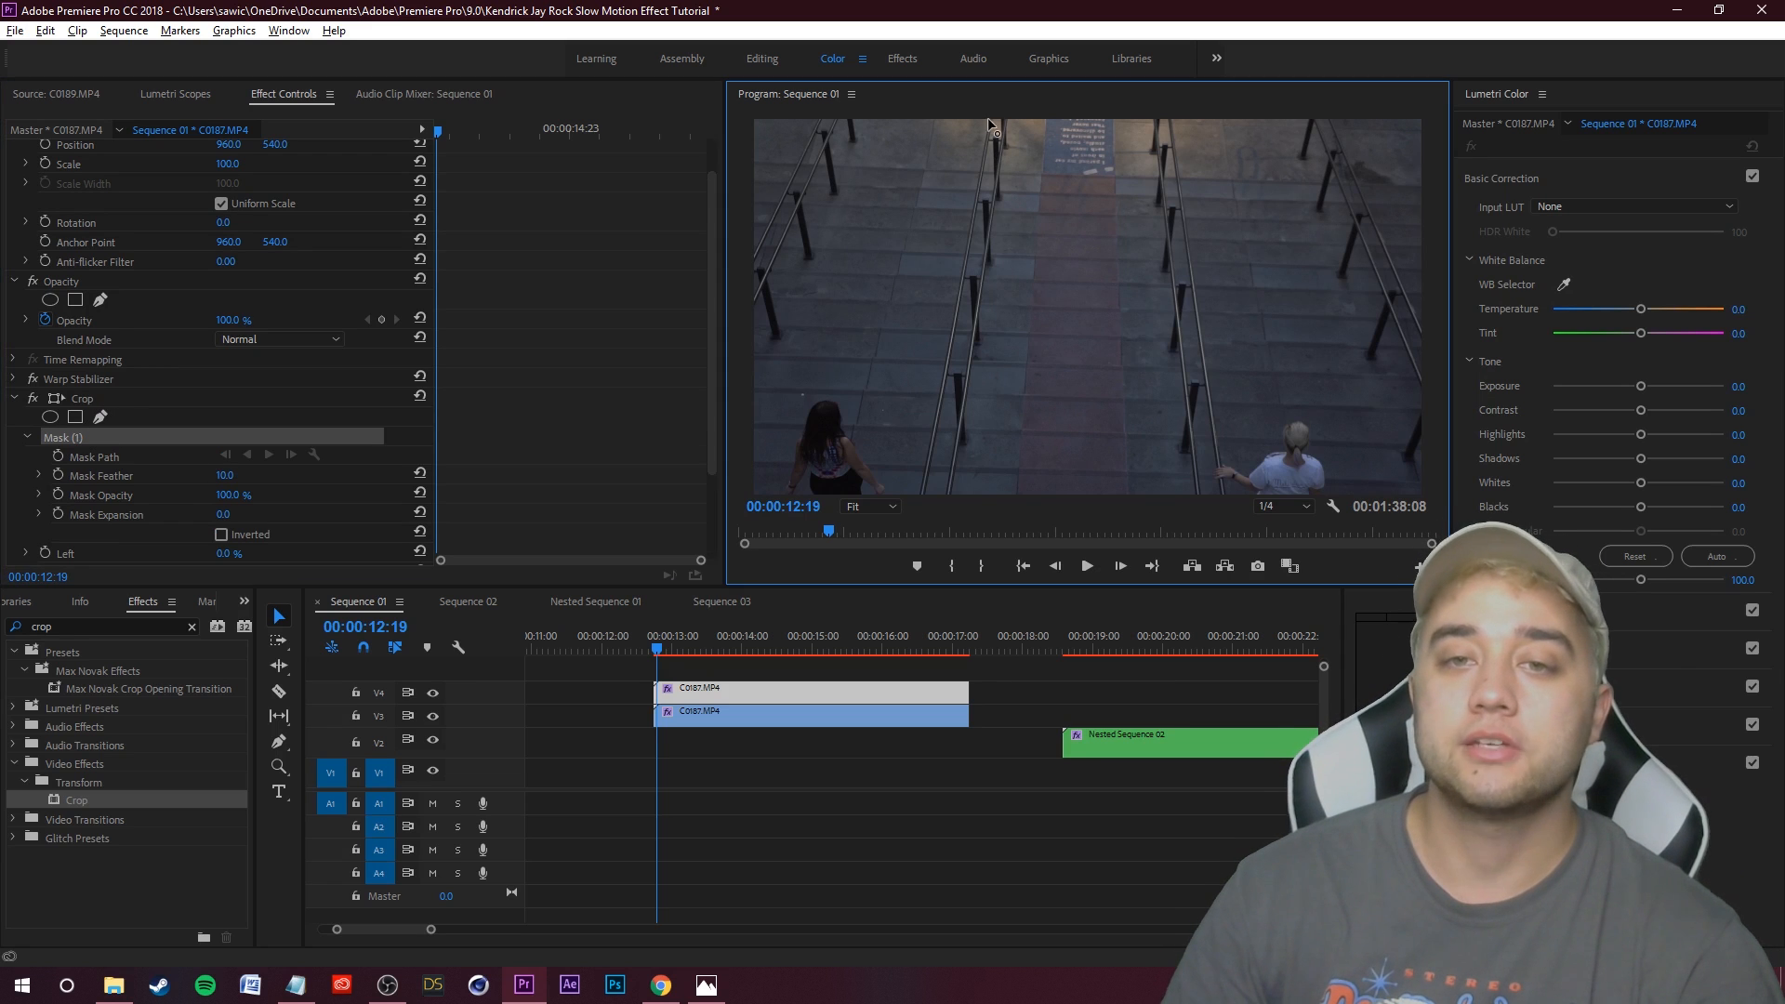
{"action": "left_click", "coordinate": [922, 493]}
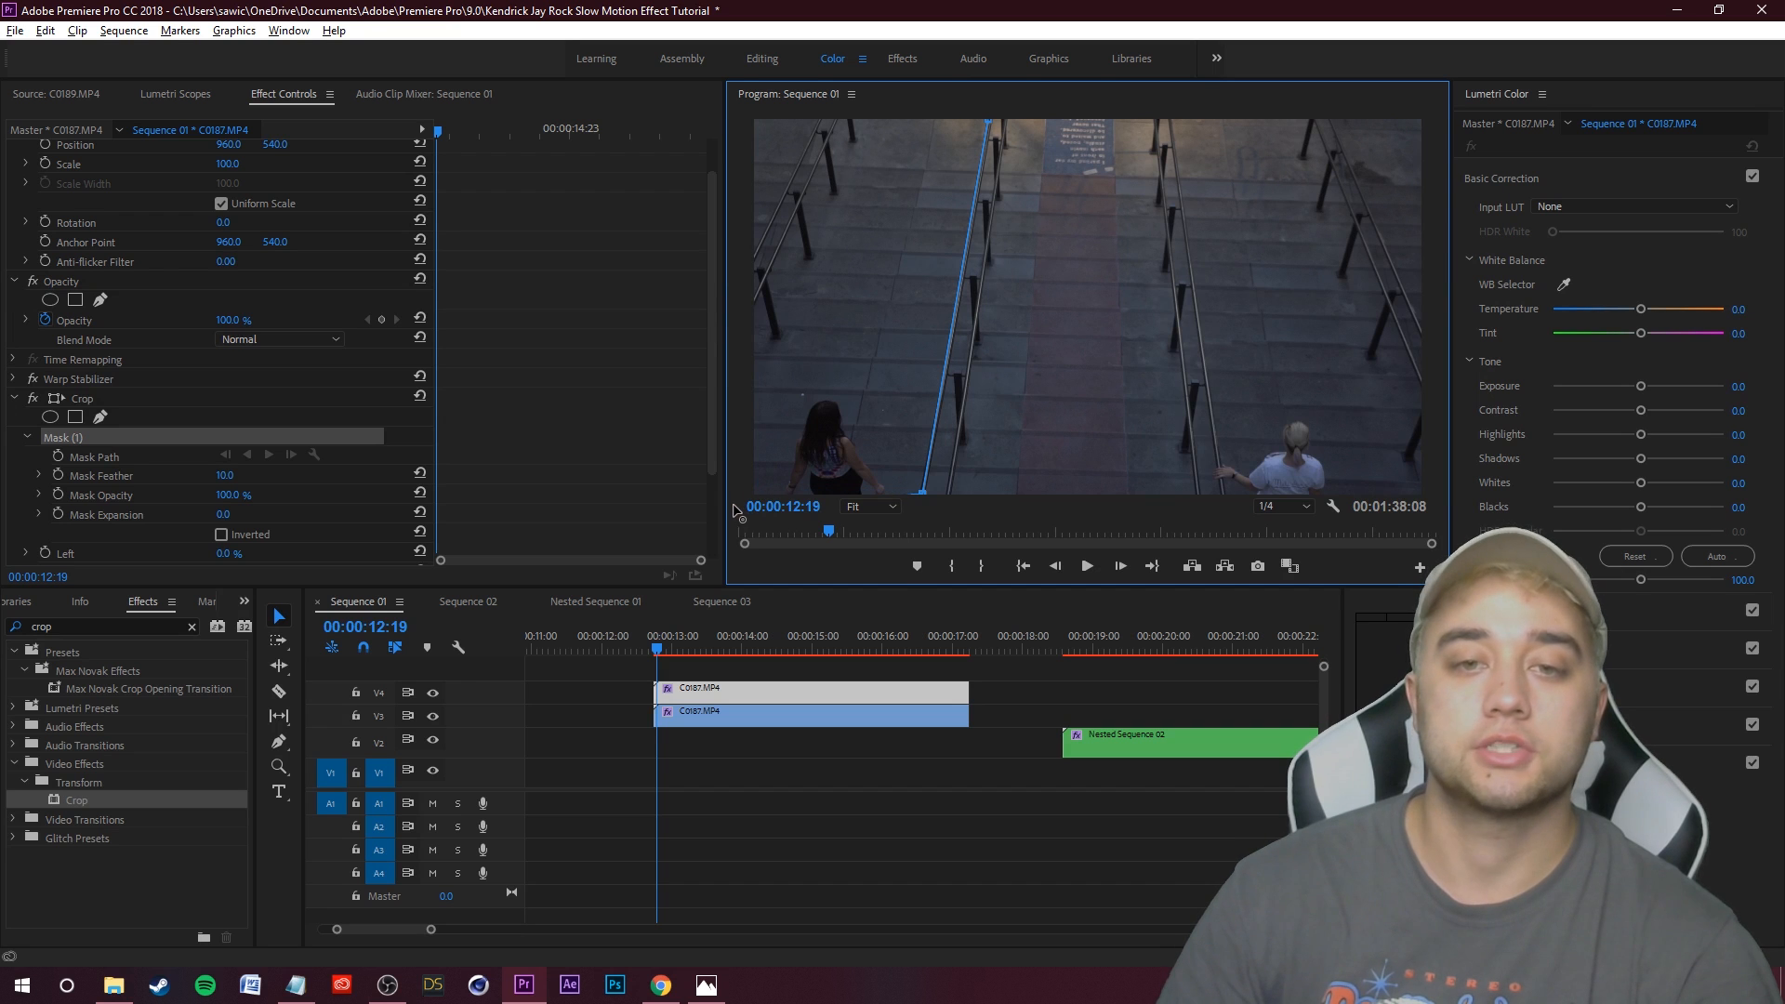
Invert the Crop mask and set the crop's Left value to 100%
{"action": "scroll", "coordinate": [562, 453], "scroll_direction": "down", "scroll_amount": 4}
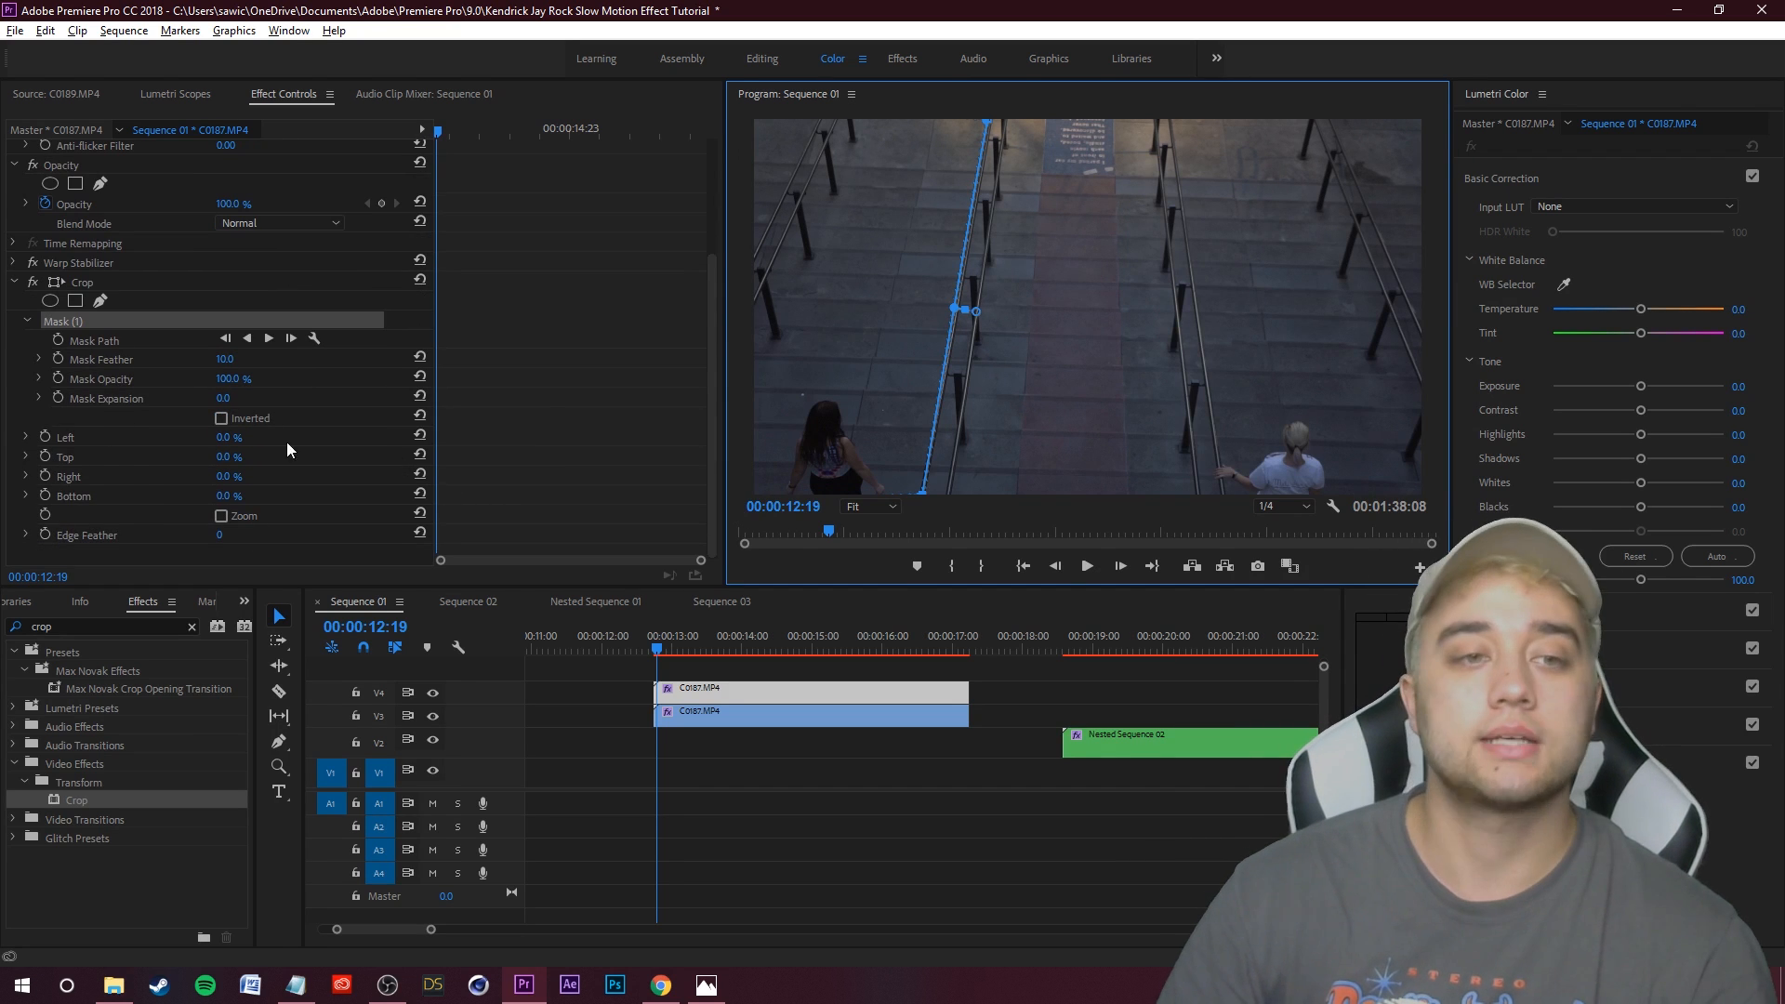
{"action": "left_click", "coordinate": [220, 419]}
{"action": "left_click_drag", "start_coordinate": [223, 437], "coordinate": [928, 616]}
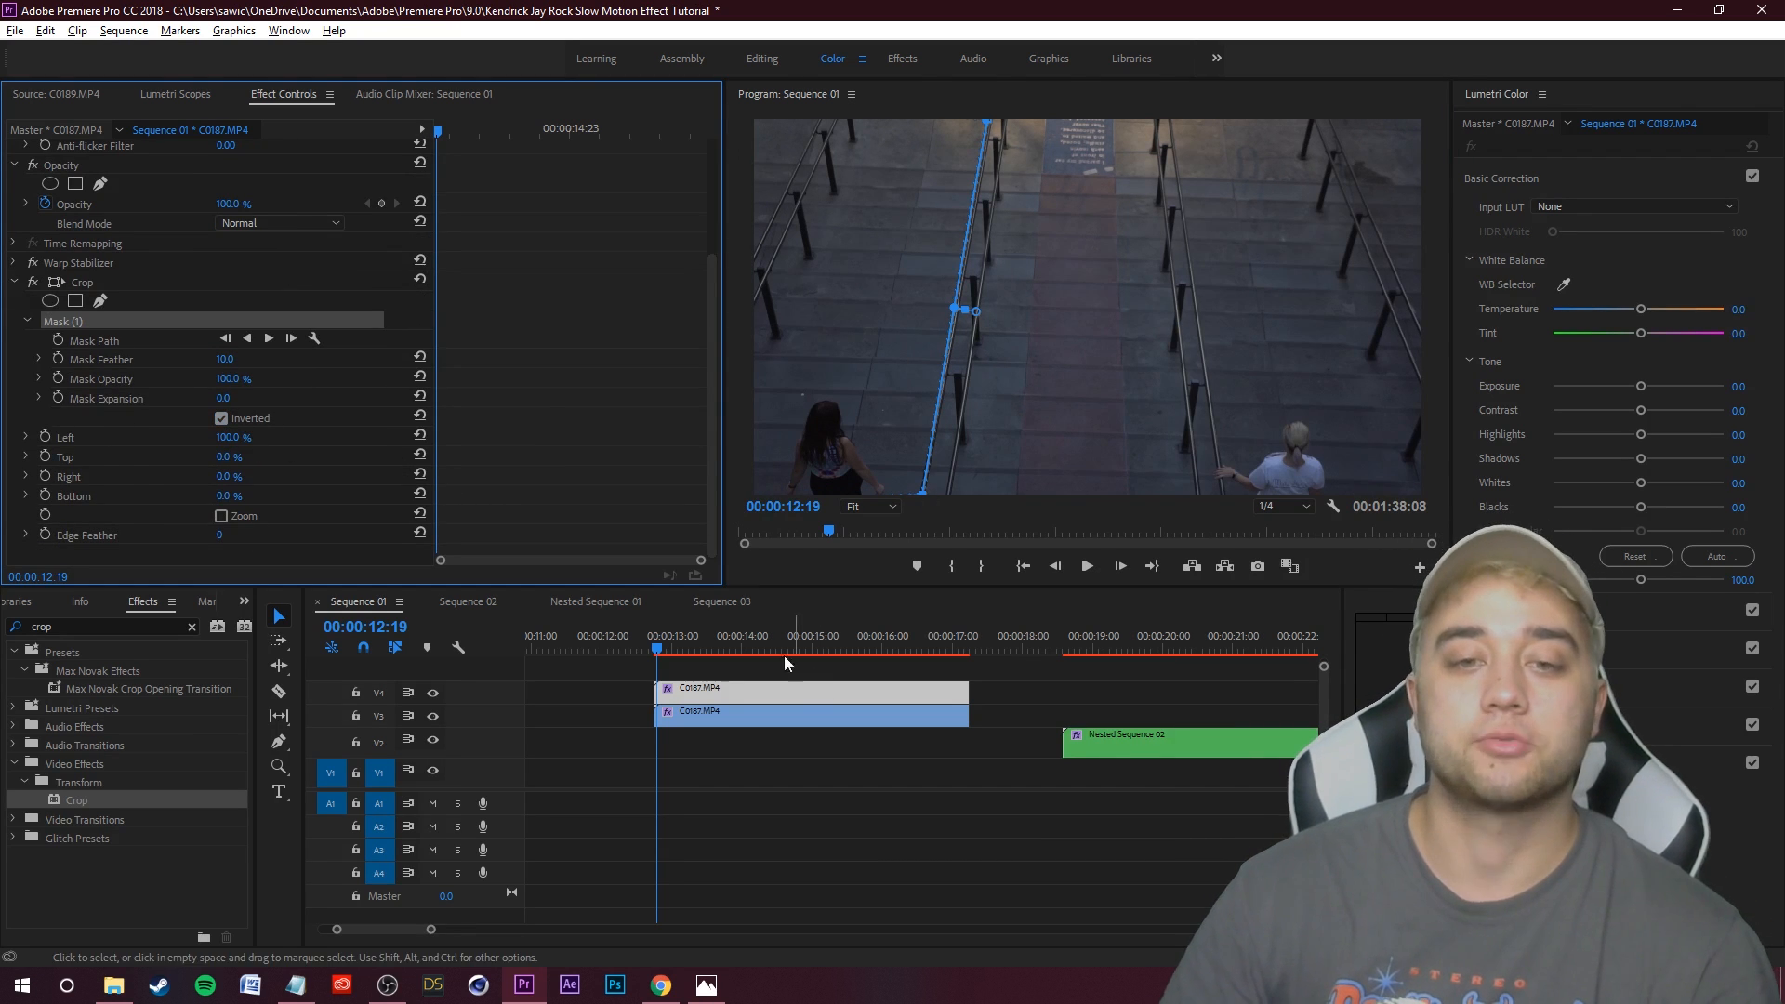
Toggle the visibility of V3 and V4 to check the masked crop on its own, leaving V3 hidden
{"action": "left_click", "coordinate": [433, 717]}
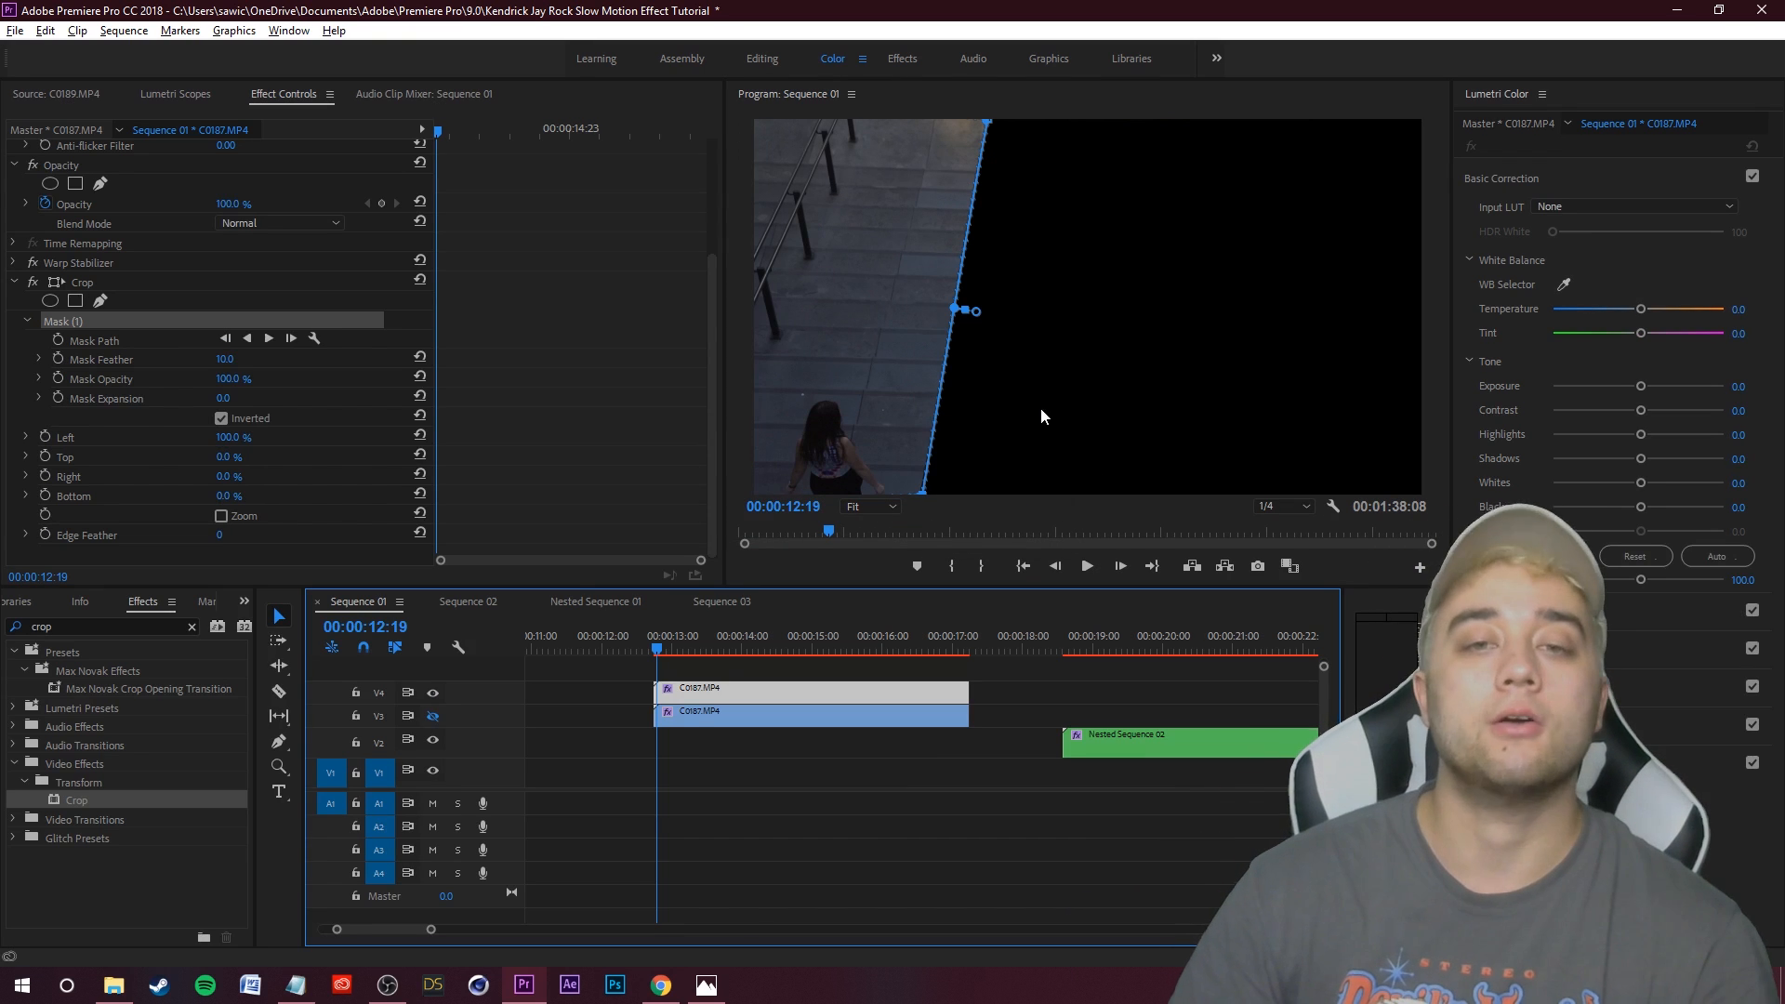
{"action": "left_click", "coordinate": [434, 716]}
{"action": "left_click", "coordinate": [432, 715]}
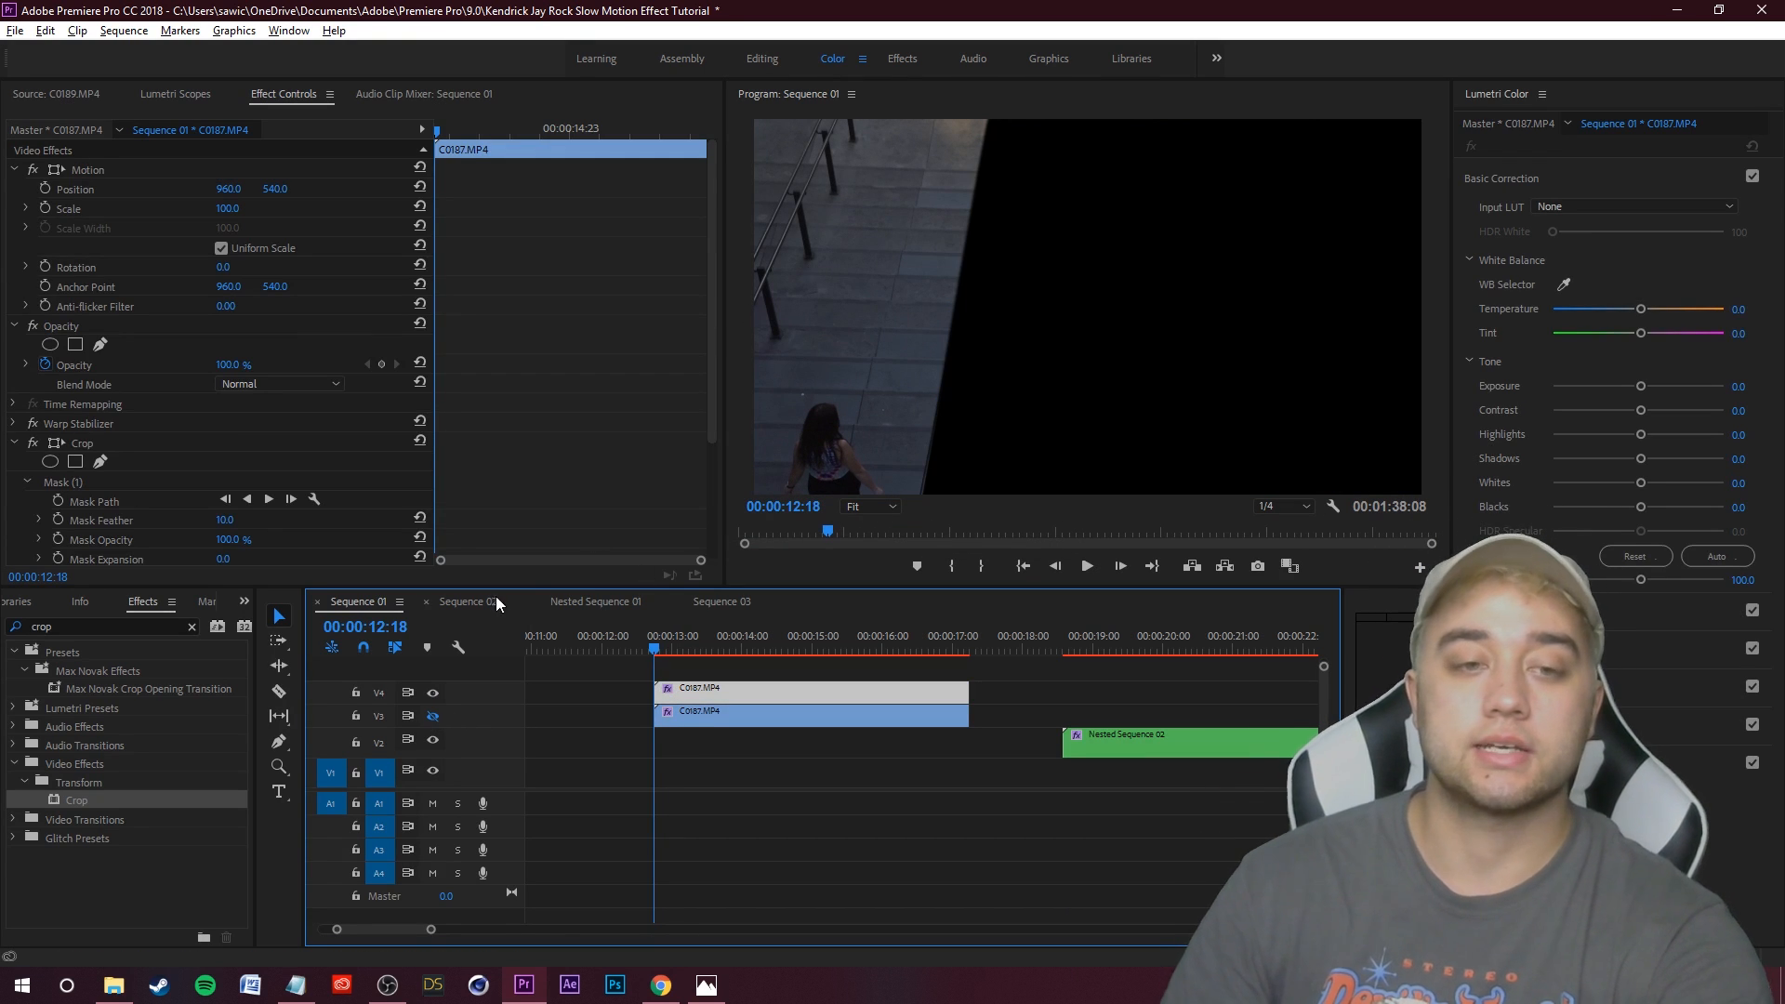
{"action": "left_click", "coordinate": [433, 716]}
{"action": "left_click", "coordinate": [433, 692]}
{"action": "left_click", "coordinate": [432, 716]}
{"action": "left_click", "coordinate": [432, 693]}
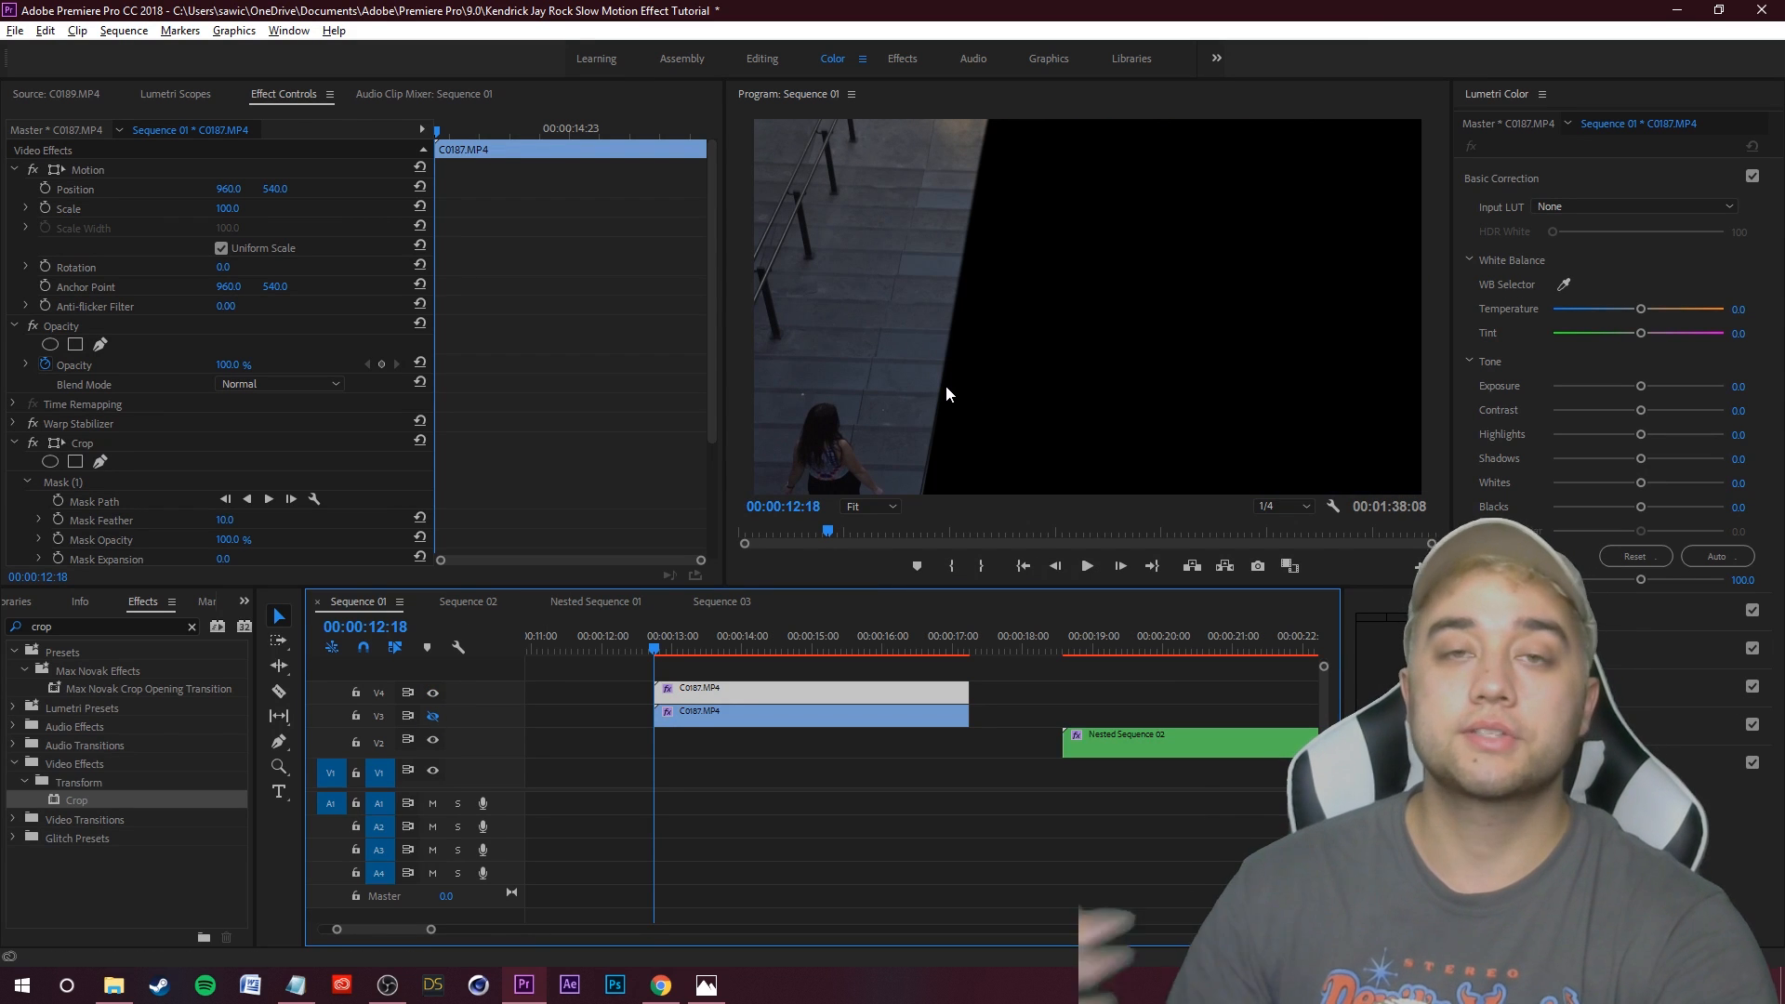
Try to set the cropped C0187.MP4 clip on V4 to 20% speed with Optical Flow time interpolation
{"action": "right_click", "coordinate": [701, 700]}
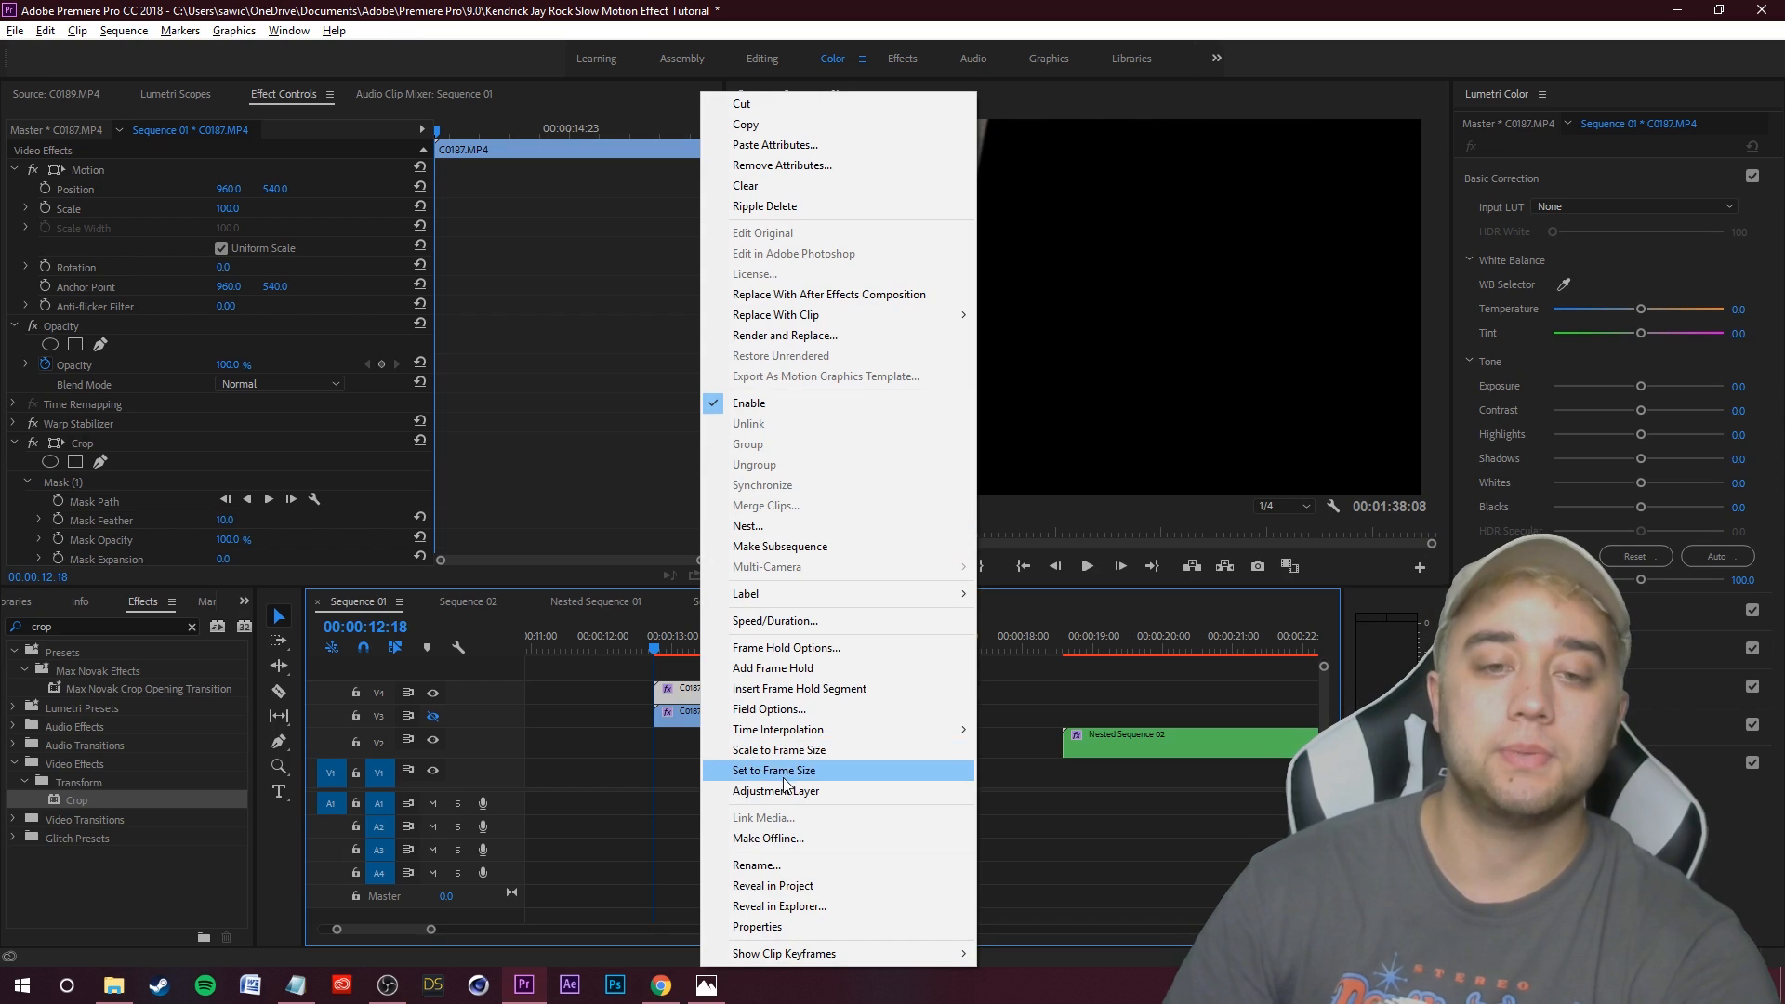
{"action": "left_click", "coordinate": [819, 621]}
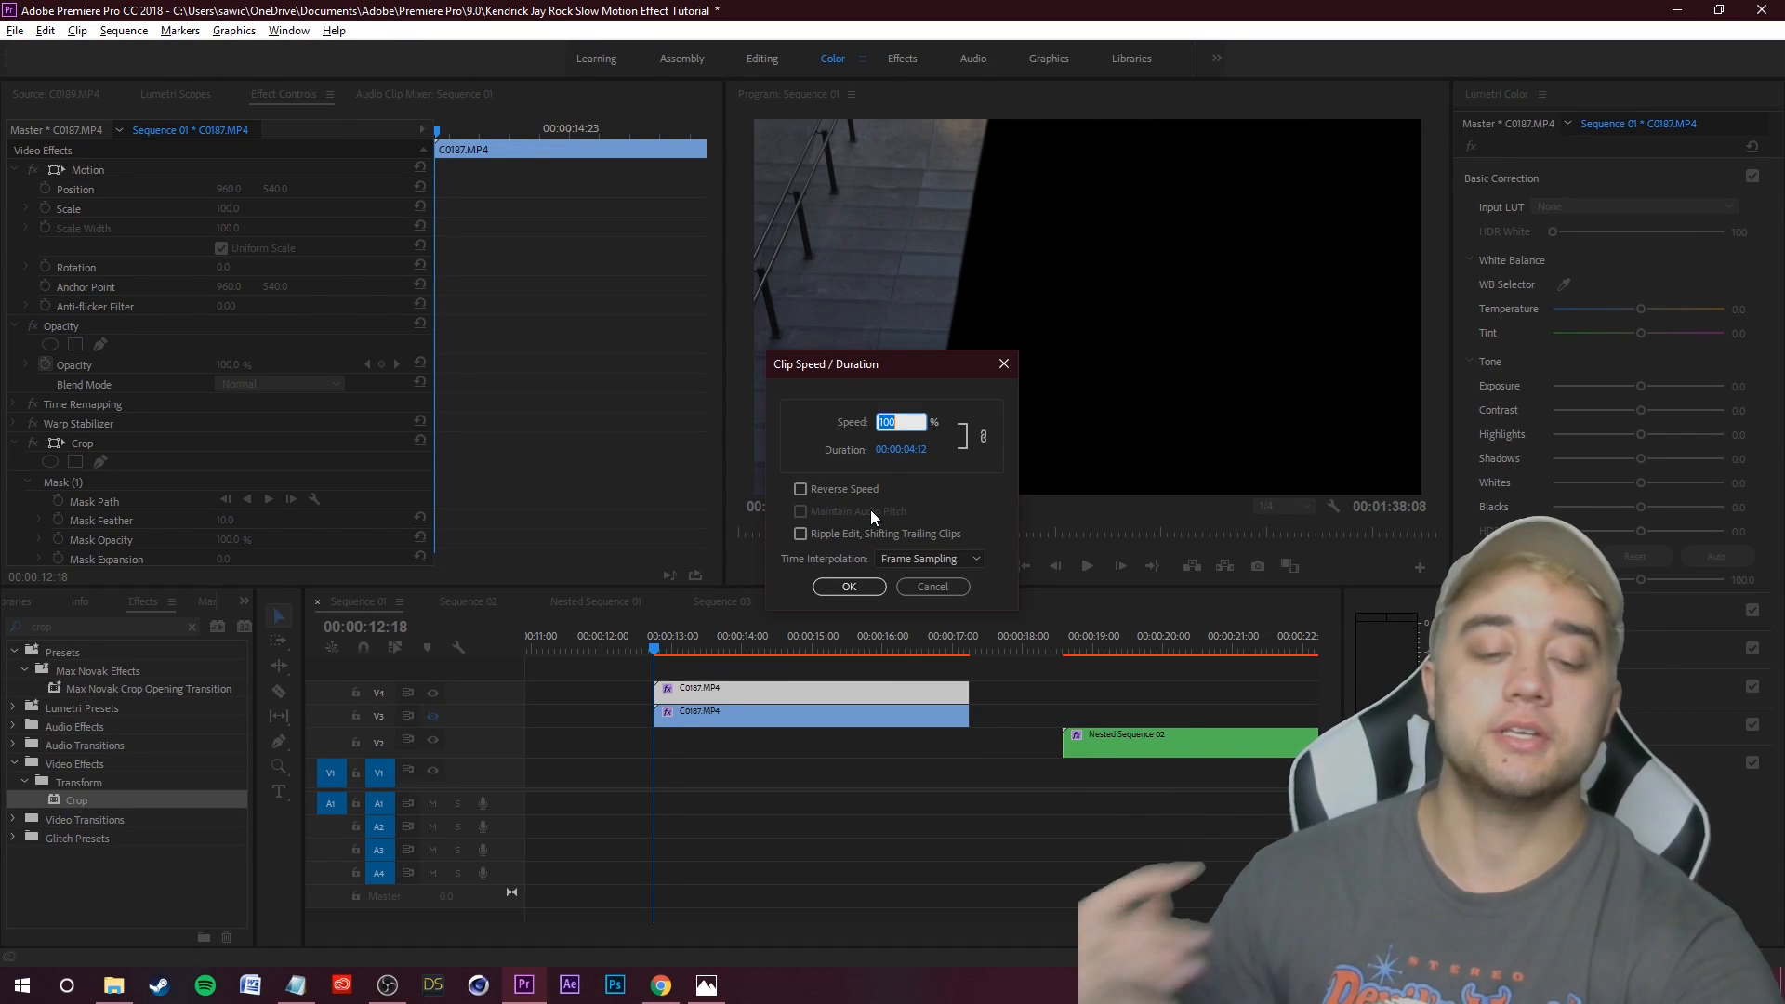
{"action": "type", "text": "20"}
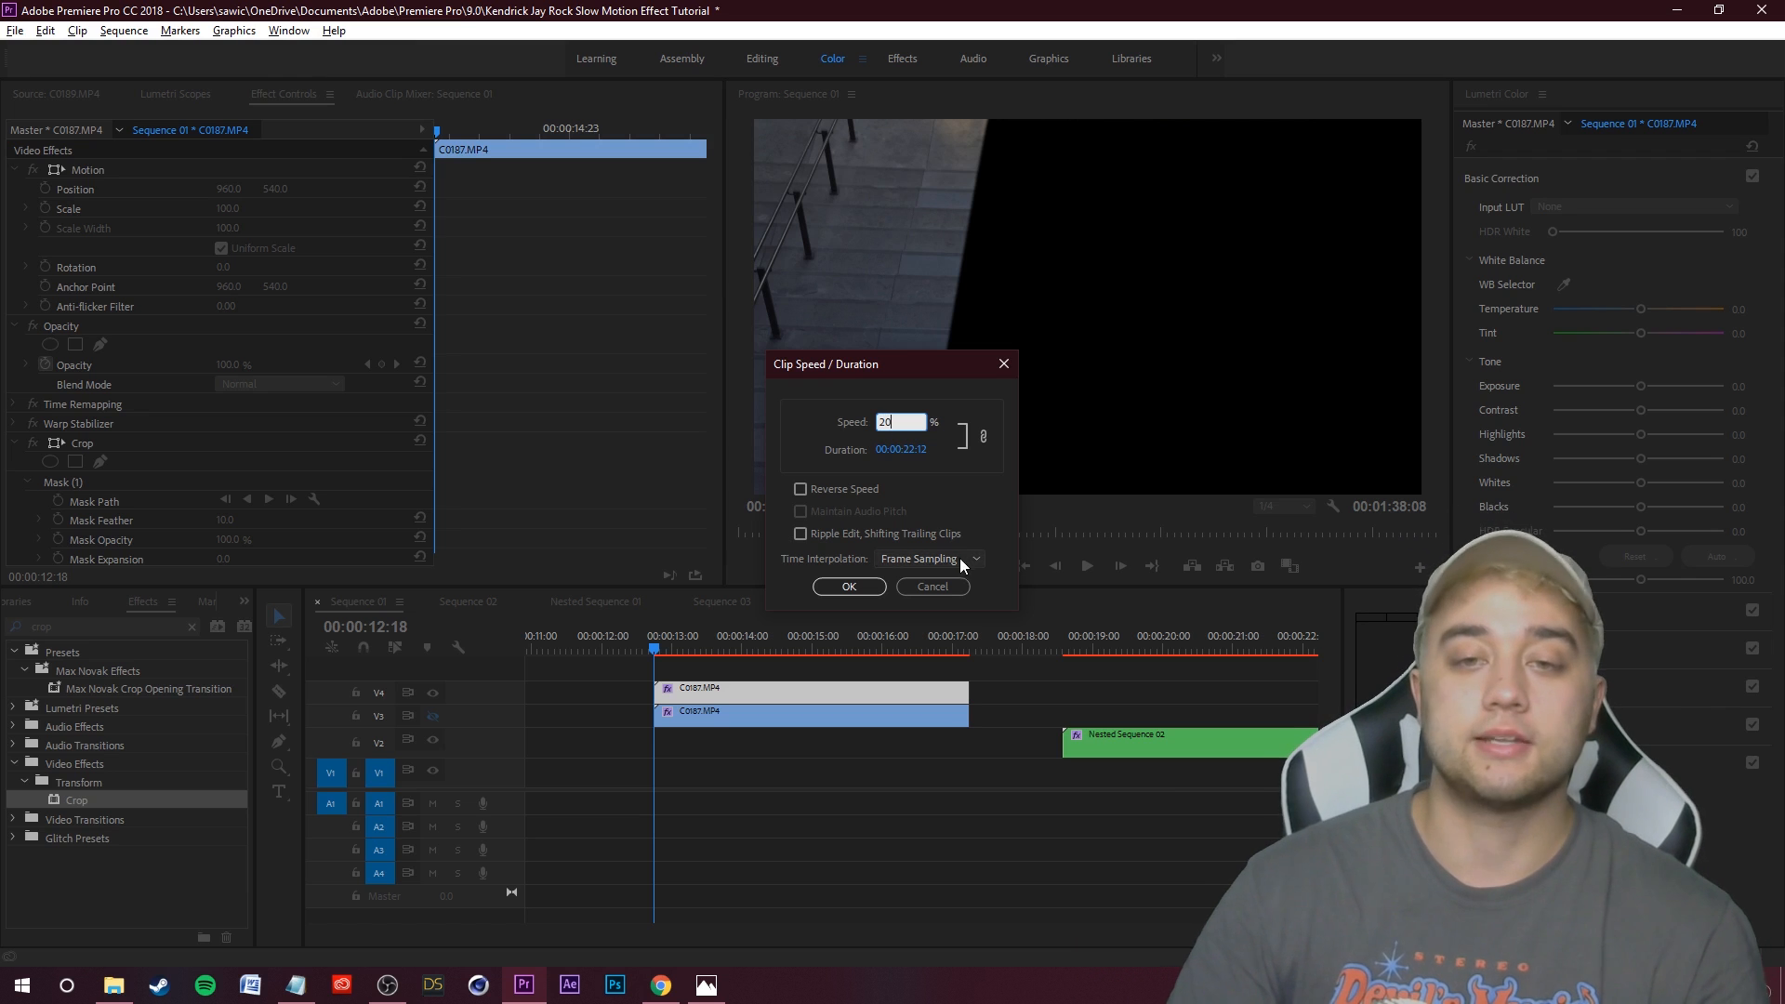
{"action": "left_click", "coordinate": [903, 559]}
{"action": "left_click", "coordinate": [904, 620]}
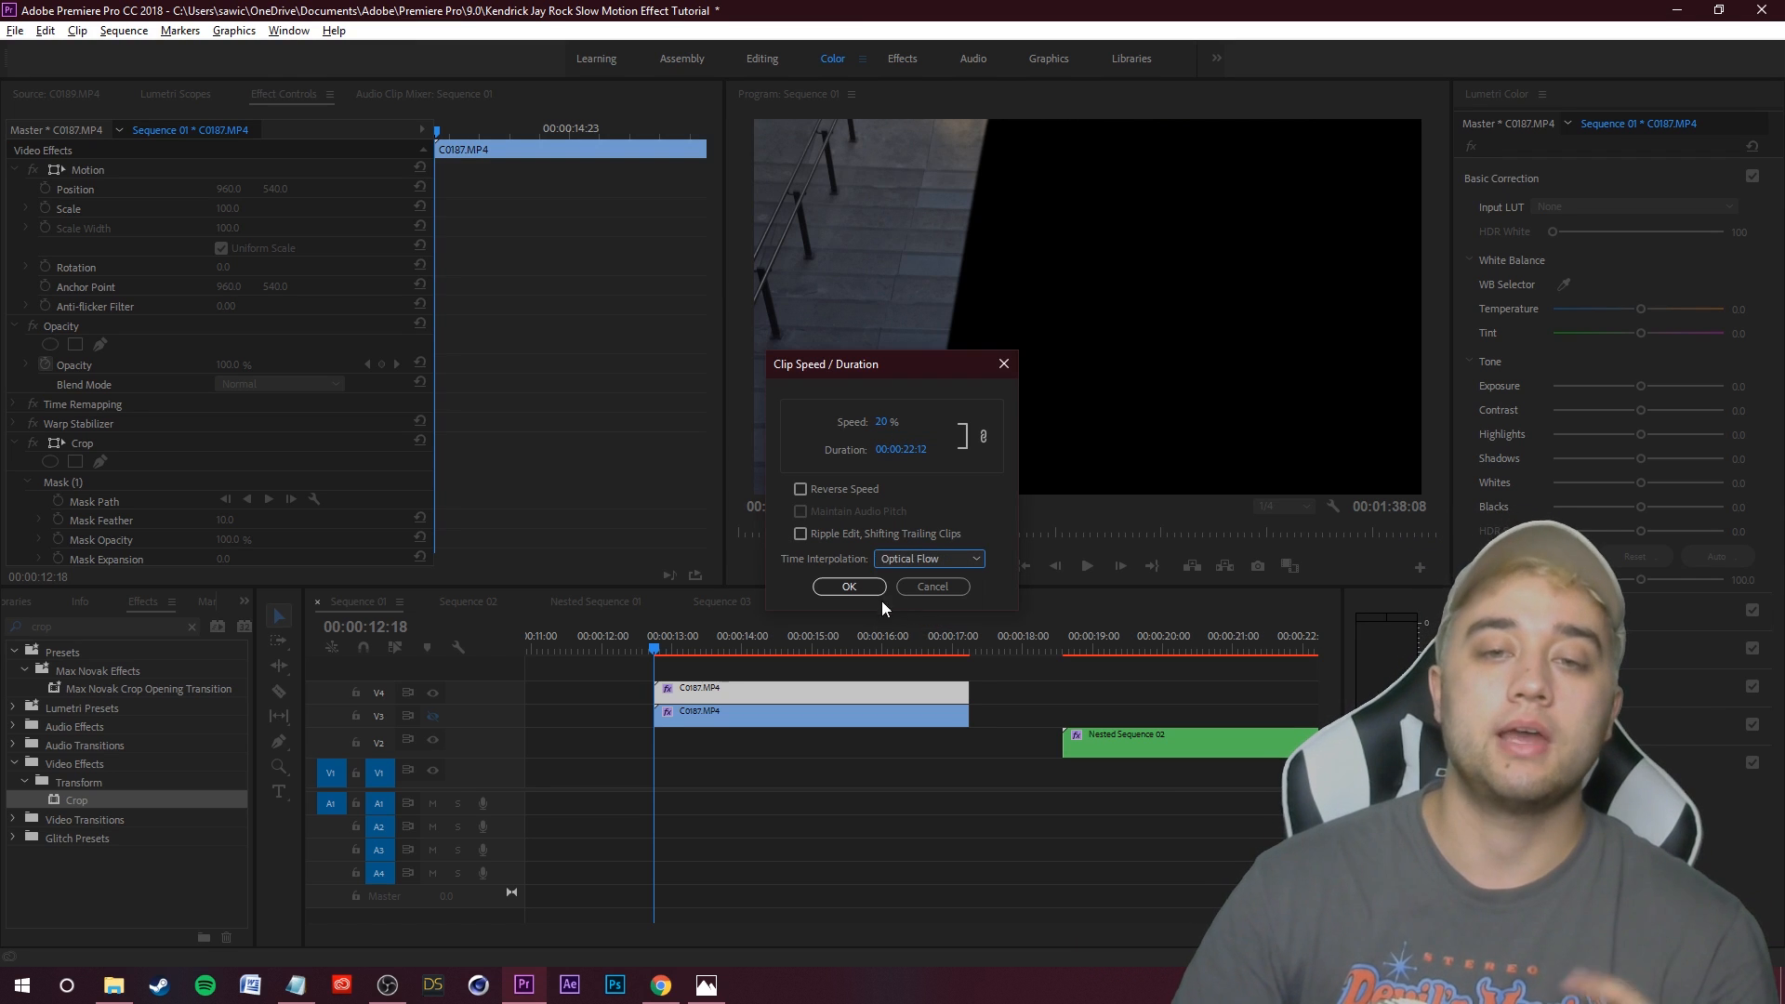
{"action": "left_click", "coordinate": [849, 587]}
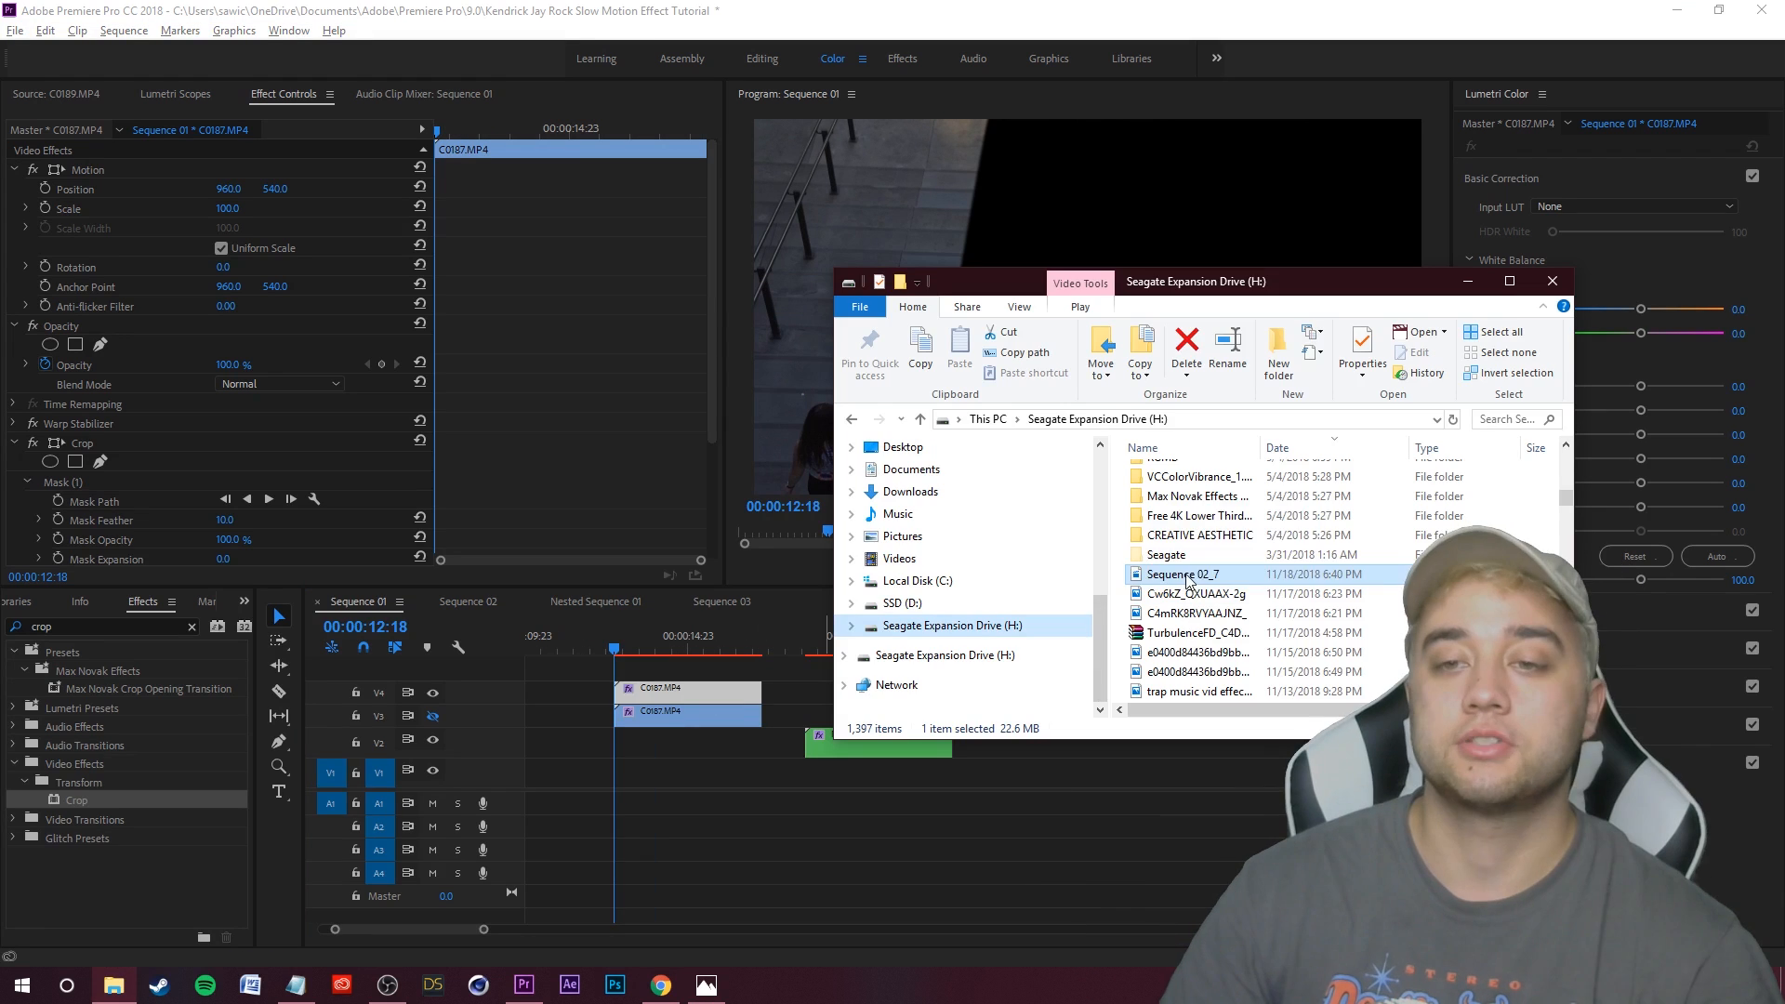
Add Sequence 02_7 from the Seagate Expansion Drive to V5 above the stacked clips, and delete its audio
{"action": "left_click_drag", "start_coordinate": [1288, 584], "coordinate": [640, 671]}
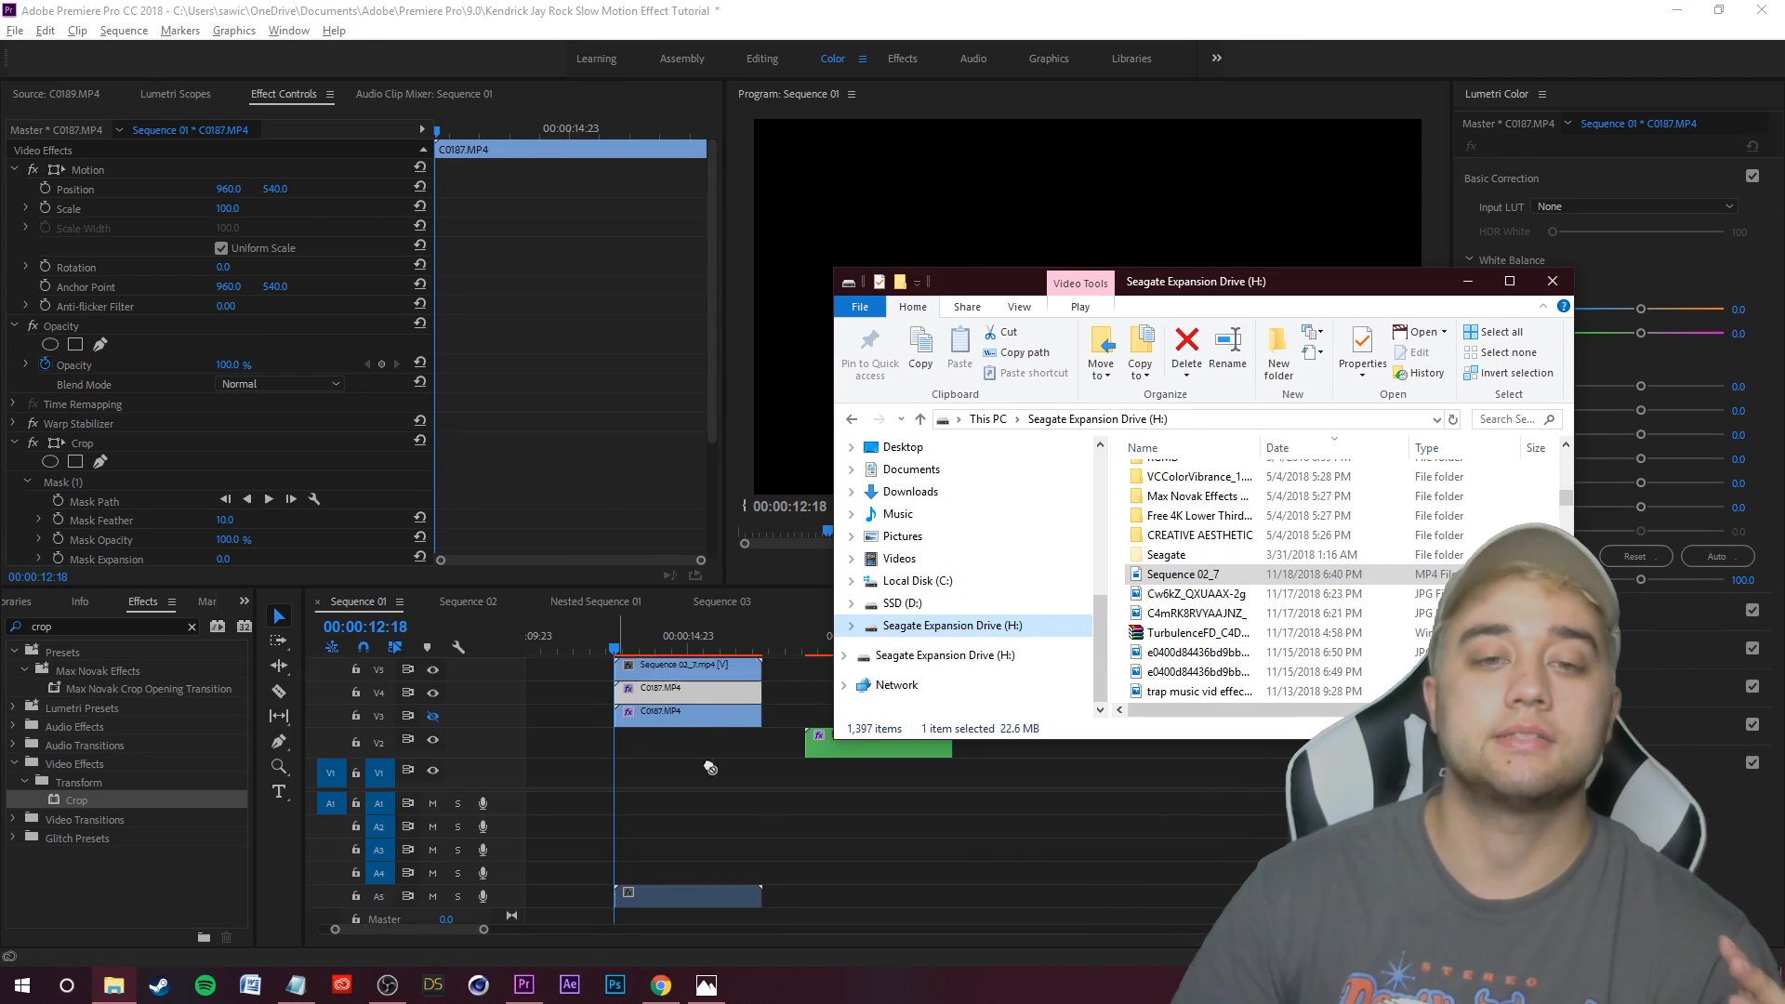
{"action": "left_click", "coordinate": [661, 890]}
{"action": "key", "text": "Delete"}
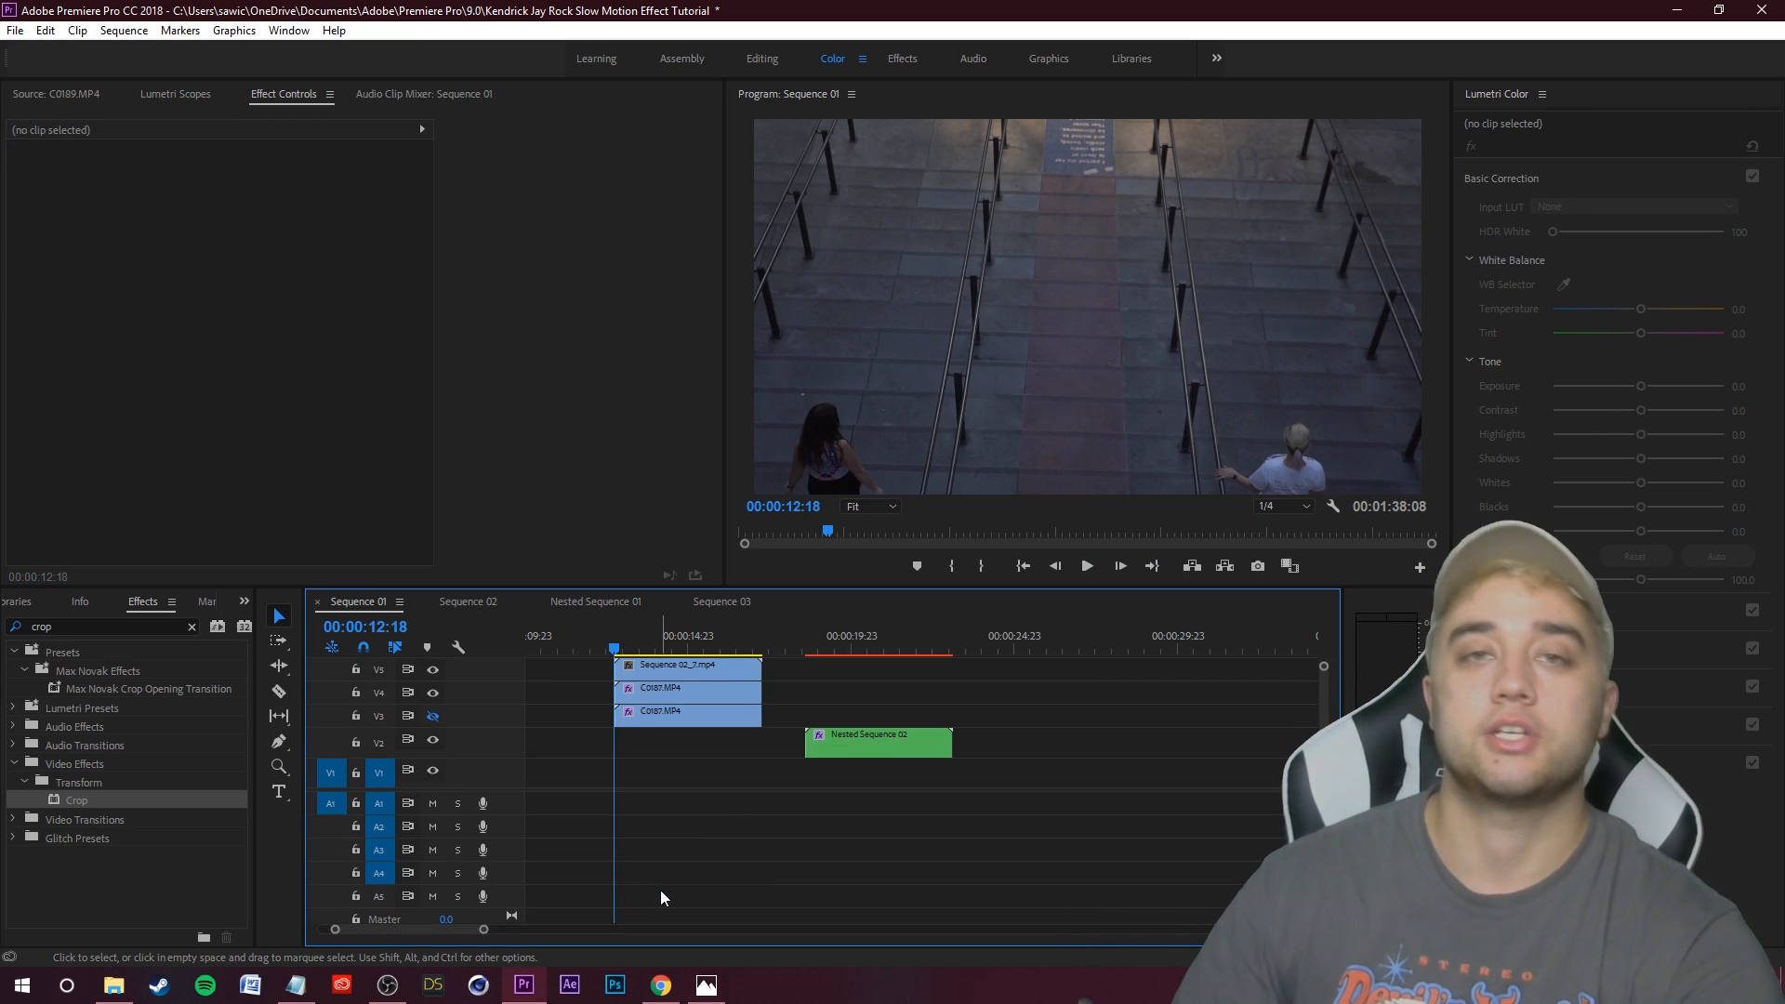
{"action": "key", "text": "equal"}
Copy the cropped C0187.MP4 clip on V4 and paste its masked Crop effect as attributes onto Sequence 02_7.mp4
{"action": "left_click", "coordinate": [725, 684]}
{"action": "right_click", "coordinate": [717, 699]}
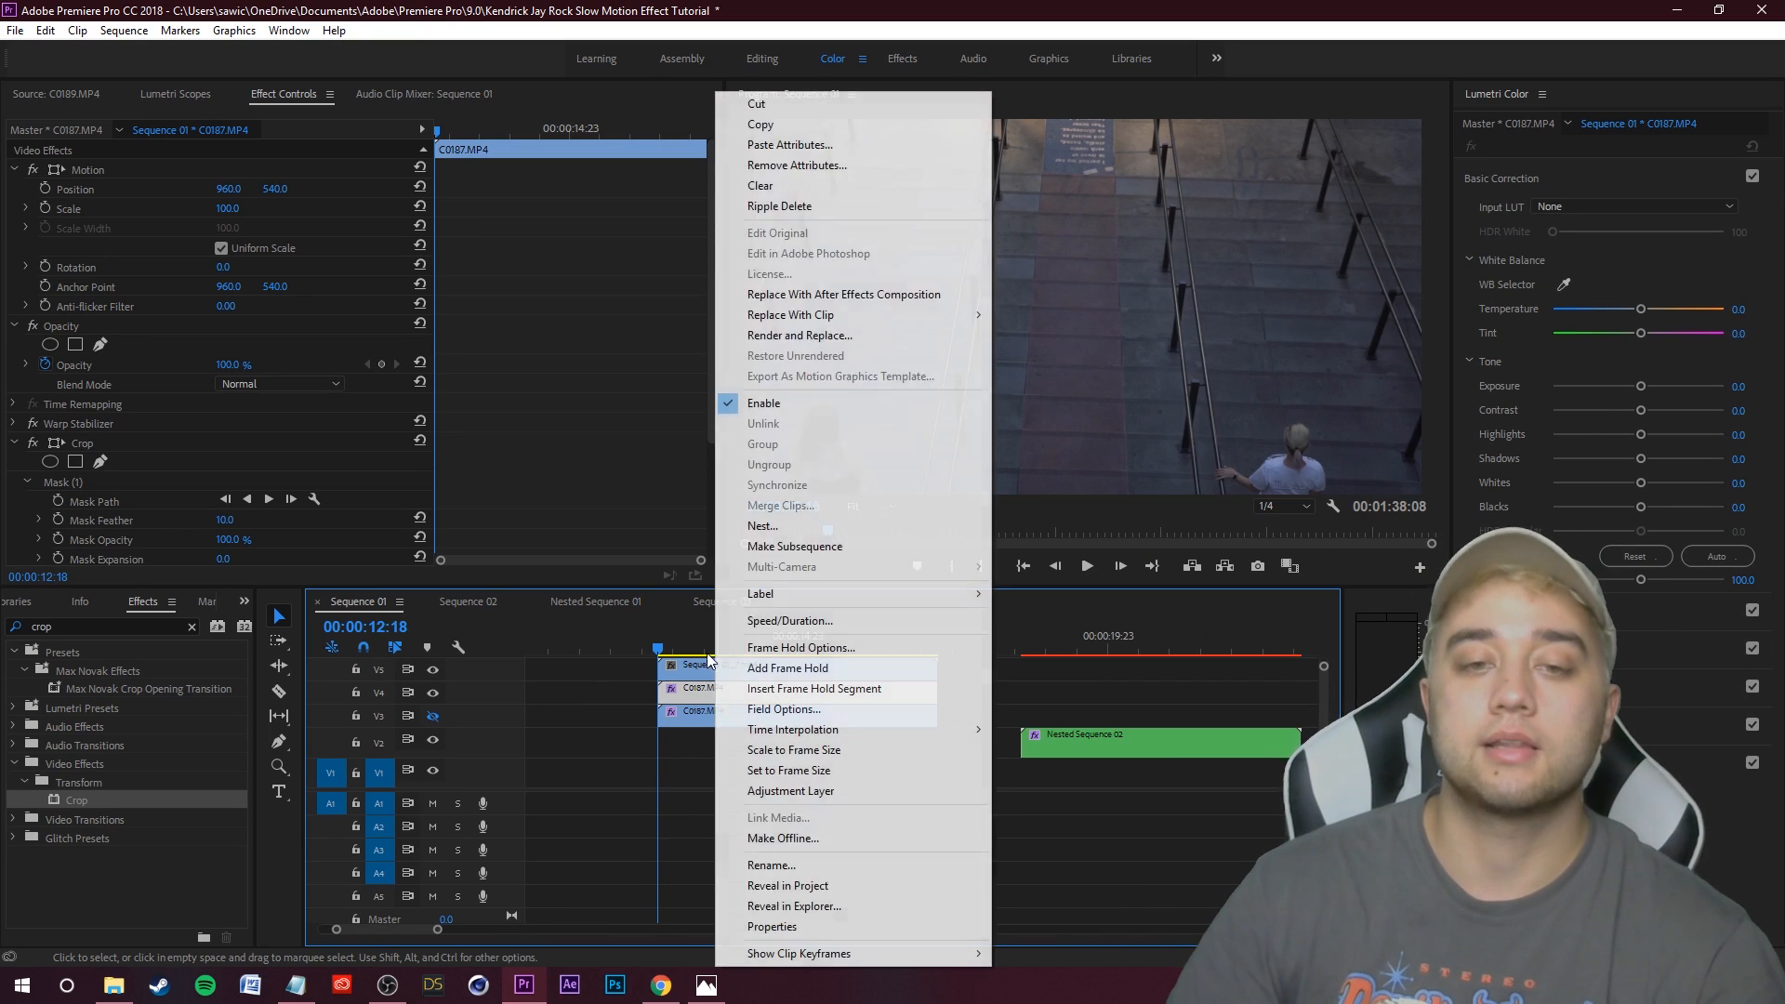
{"action": "left_click", "coordinate": [771, 124]}
{"action": "right_click", "coordinate": [707, 662]}
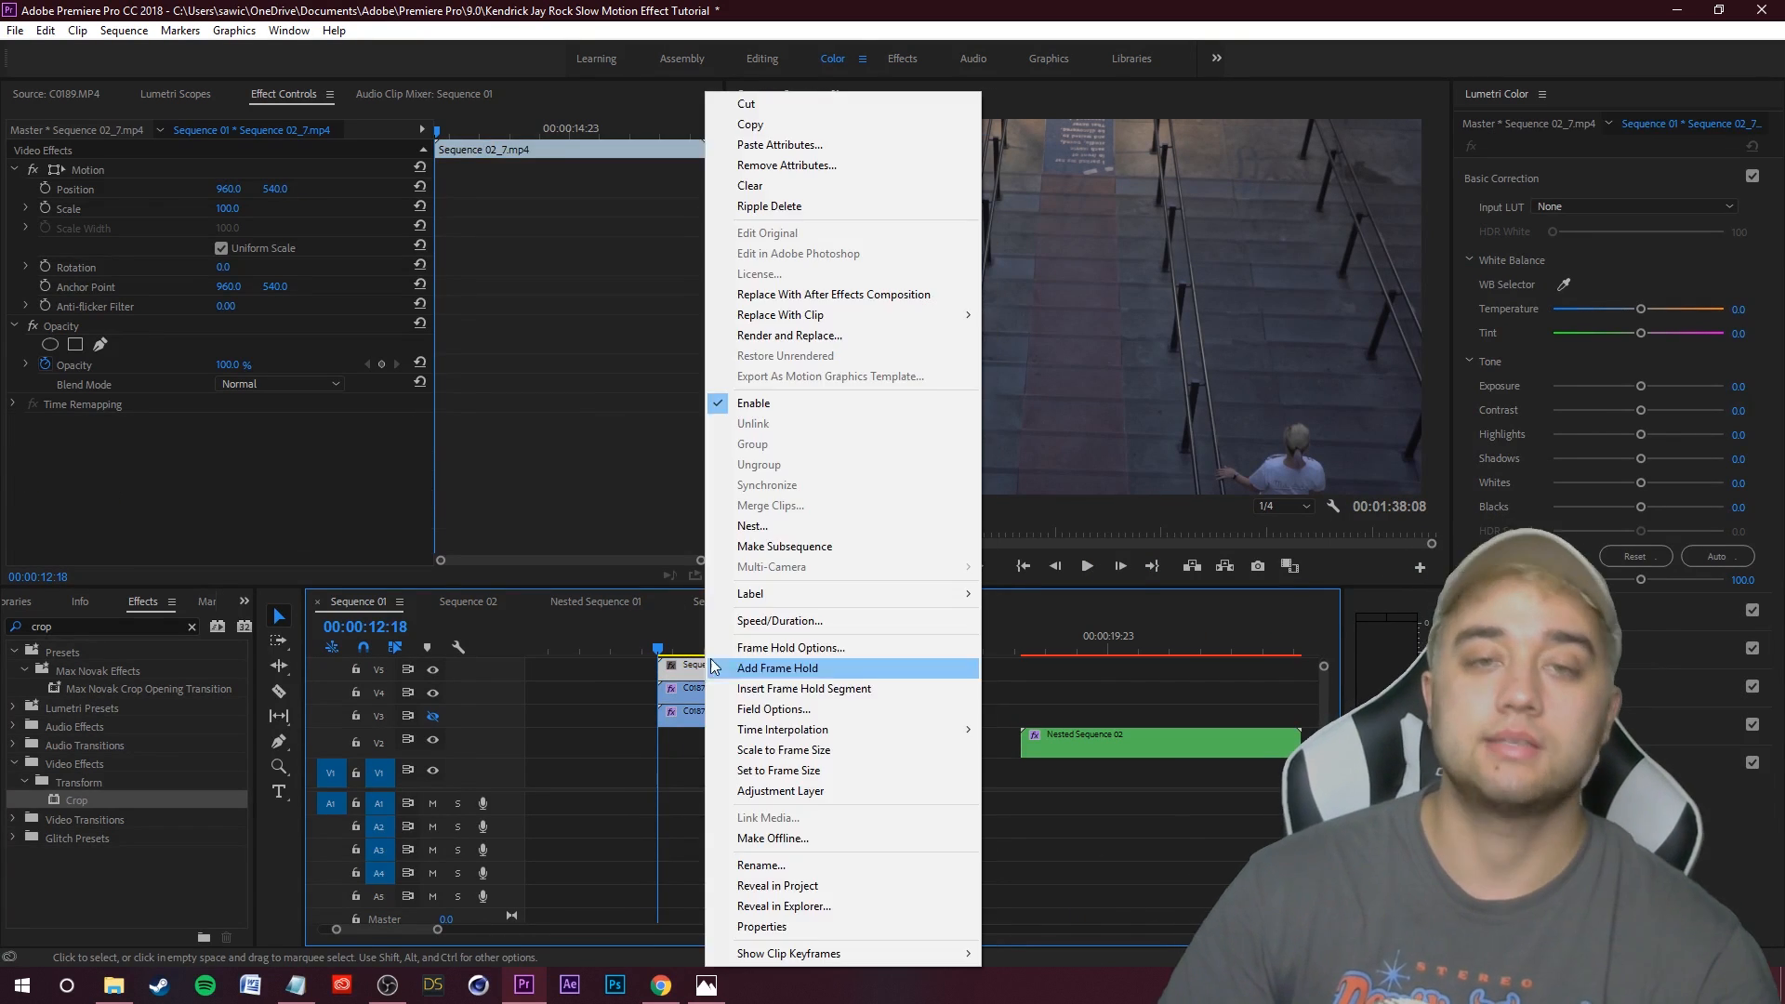
{"action": "left_click", "coordinate": [817, 148]}
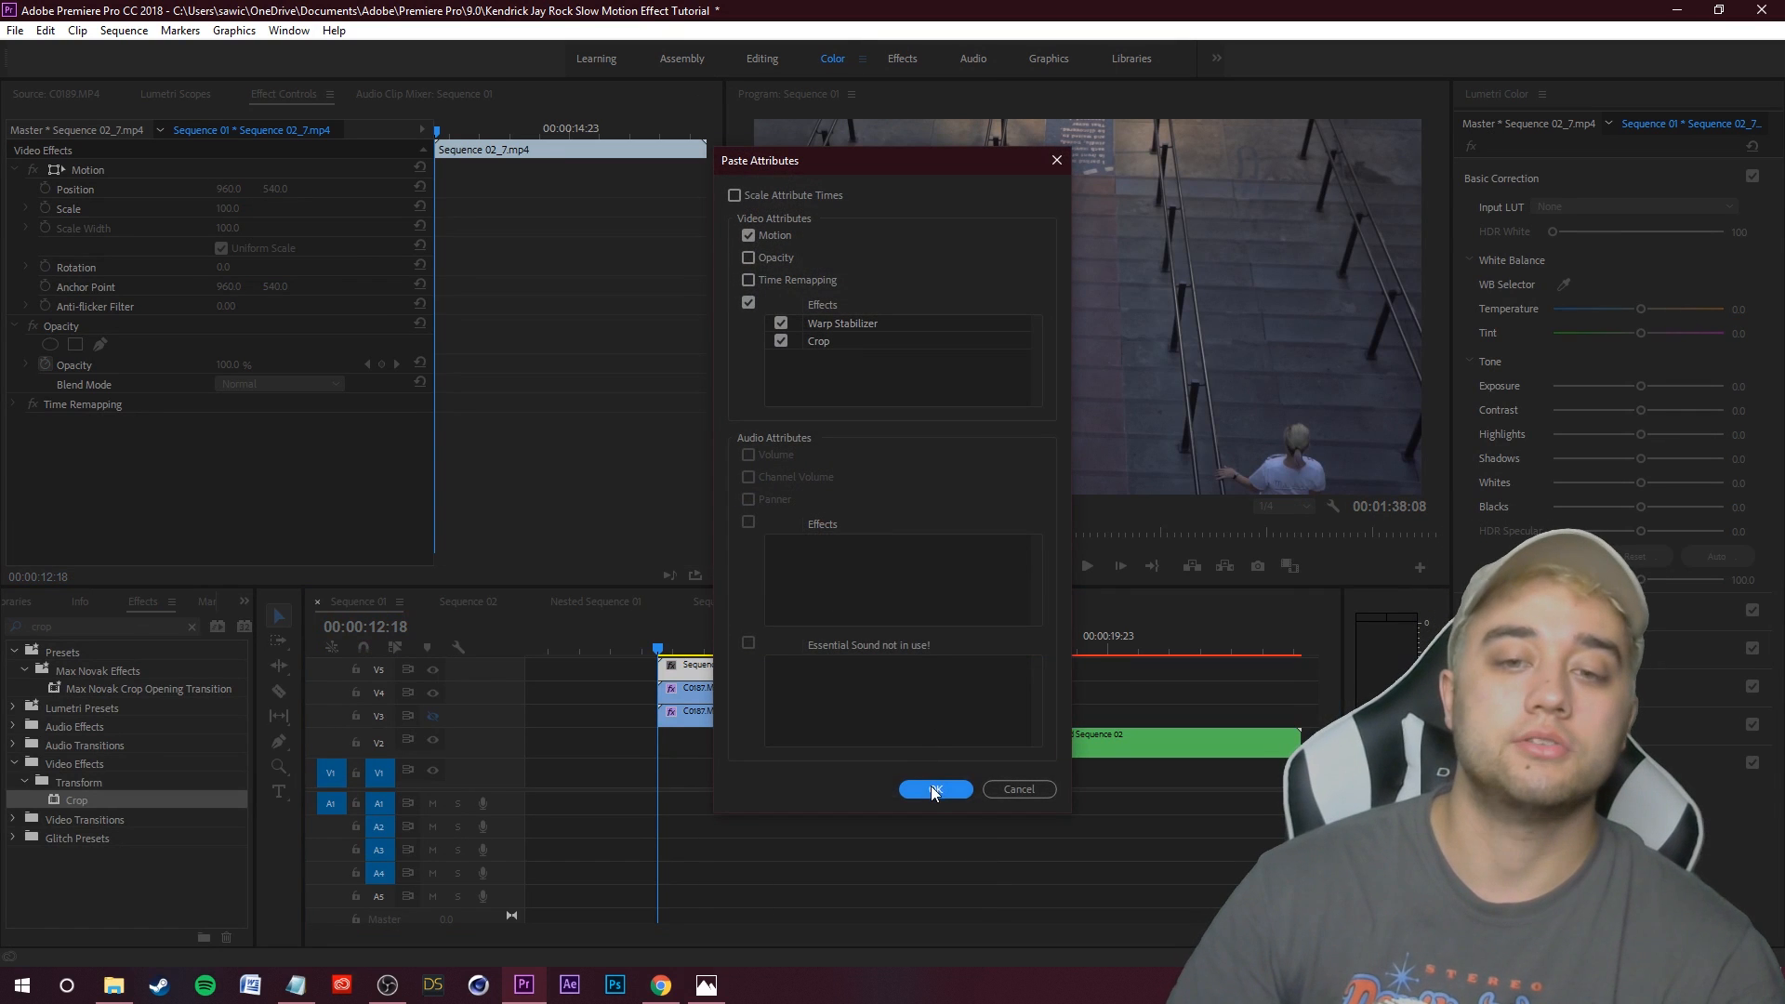
{"action": "left_click", "coordinate": [934, 789]}
Replace the cropped clip on V4 with the uncropped C0187.MP4 from V3, and make V3 visible again
{"action": "key", "text": "space"}
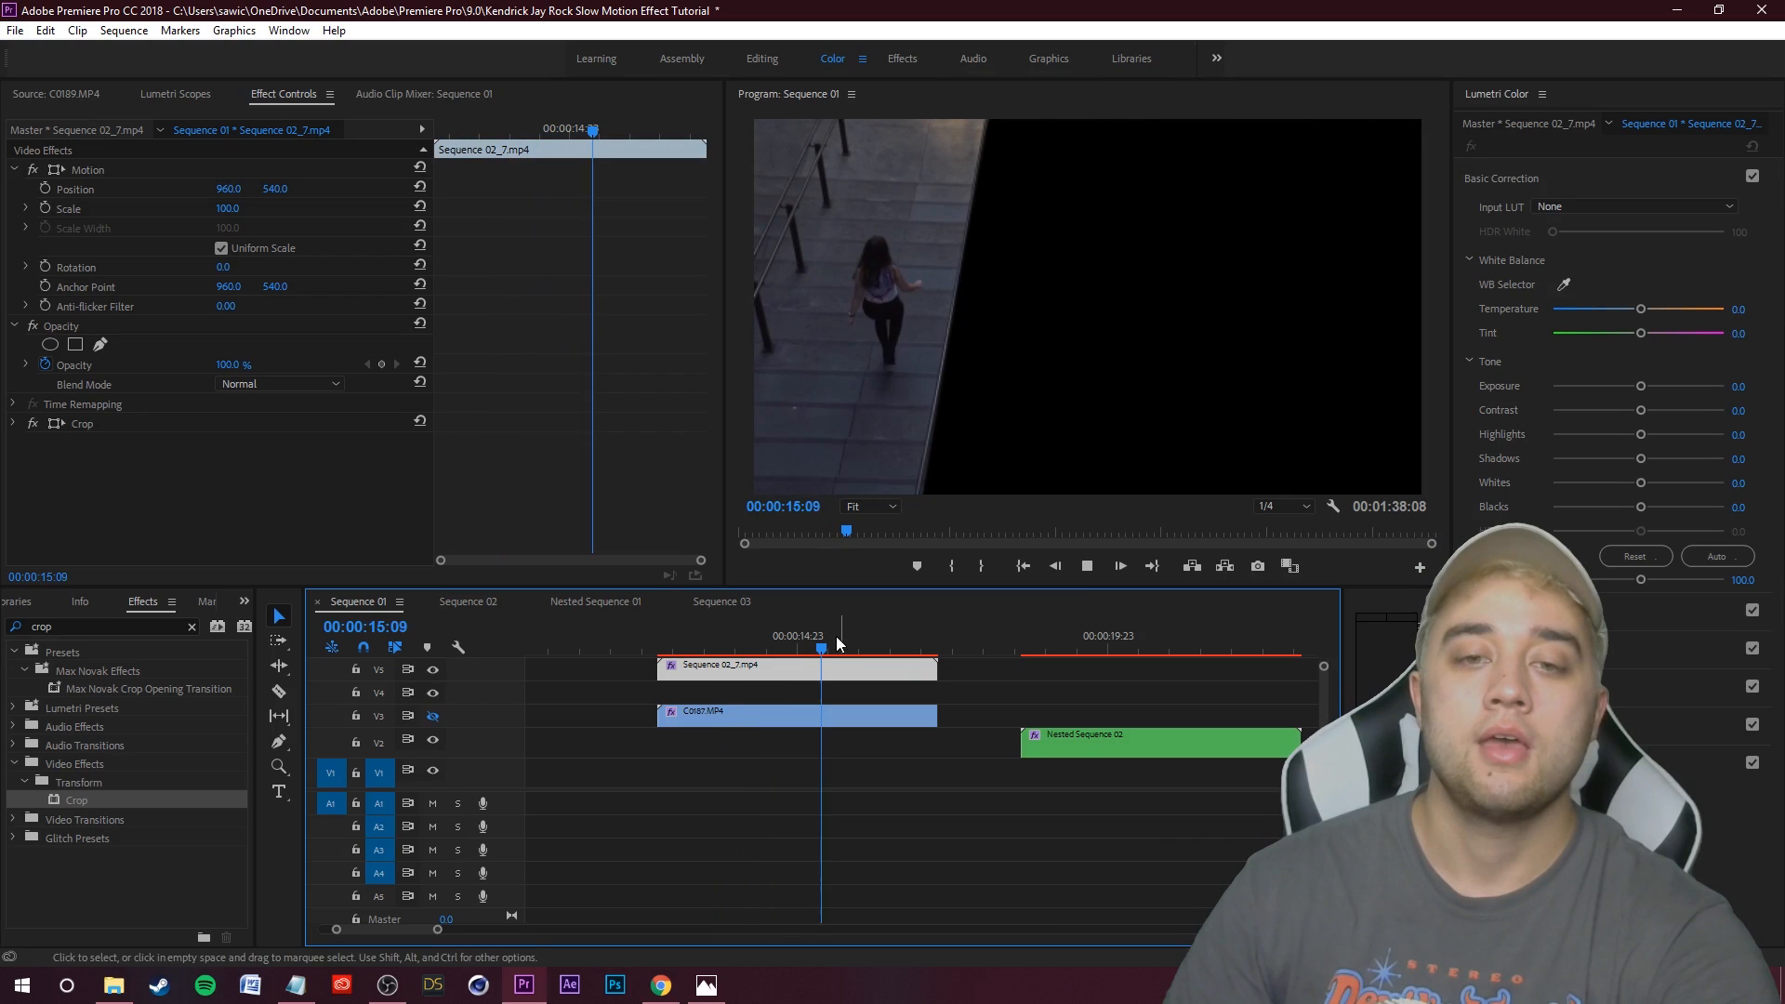
{"action": "left_click_drag", "start_coordinate": [843, 640], "coordinate": [661, 692]}
{"action": "left_click_drag", "start_coordinate": [802, 716], "coordinate": [802, 694]}
{"action": "left_click", "coordinate": [432, 716]}
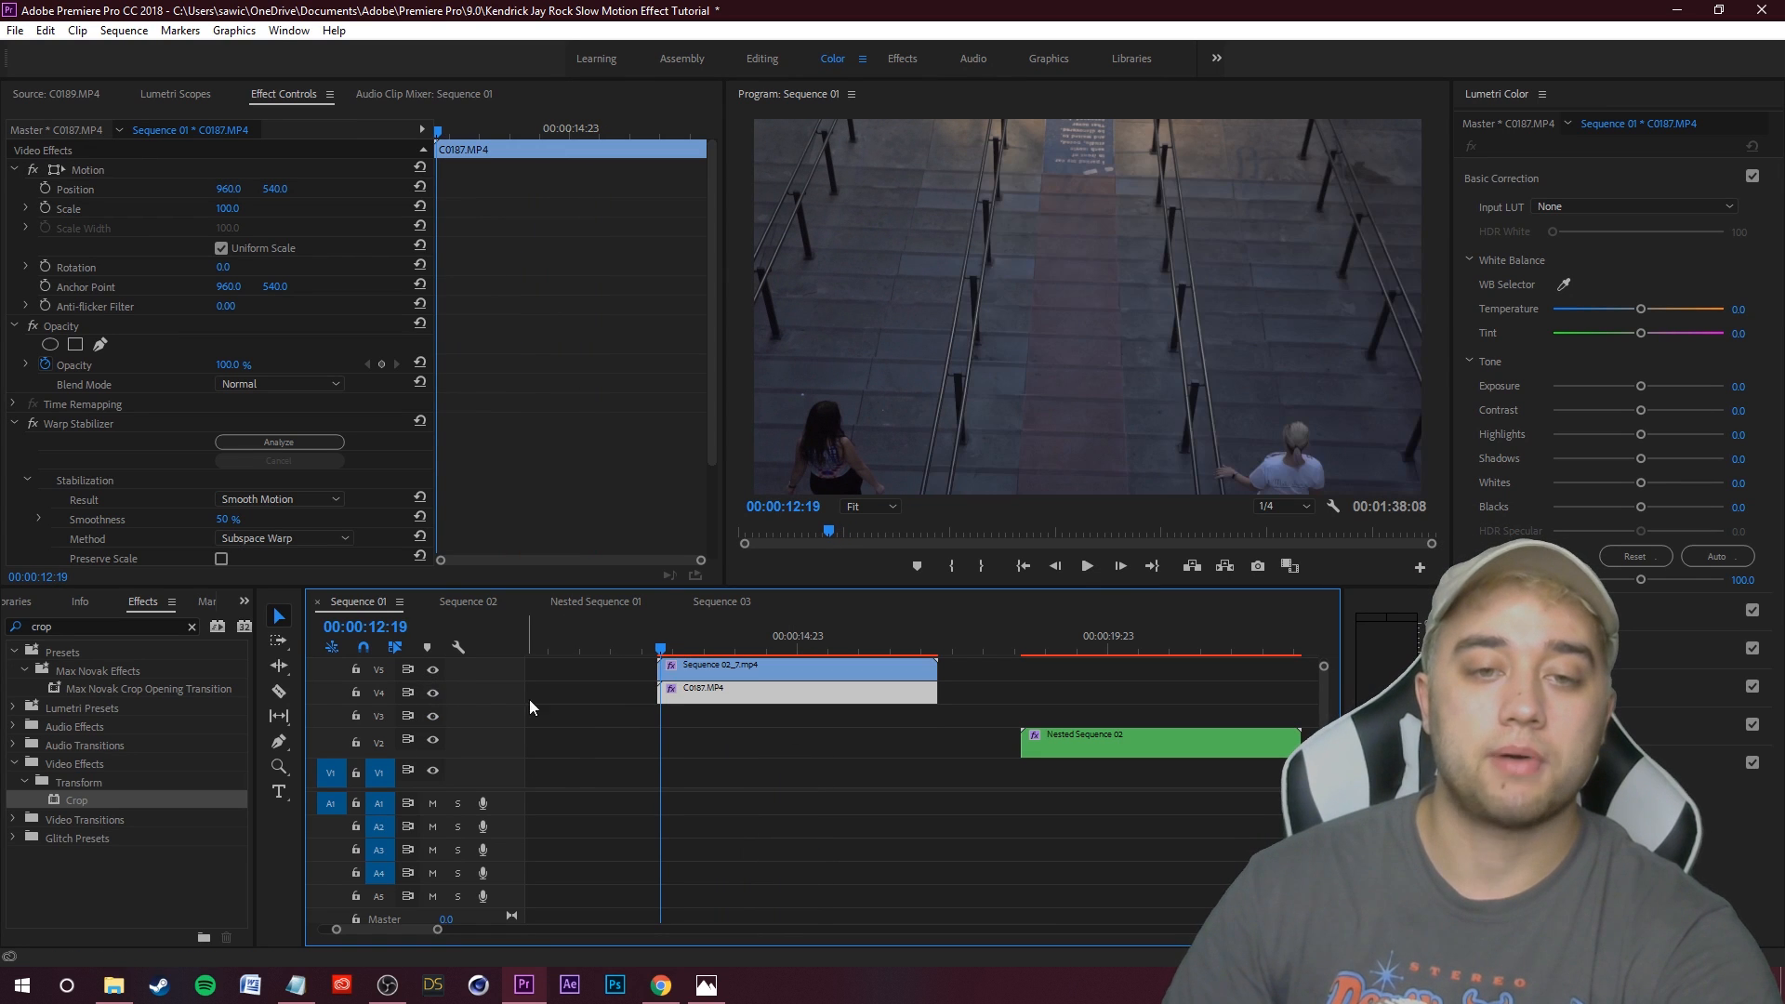
Set the speed of Sequence 02_7.mp4 on V5 to 20% with Optical Flow time interpolation
{"action": "right_click", "coordinate": [694, 667]}
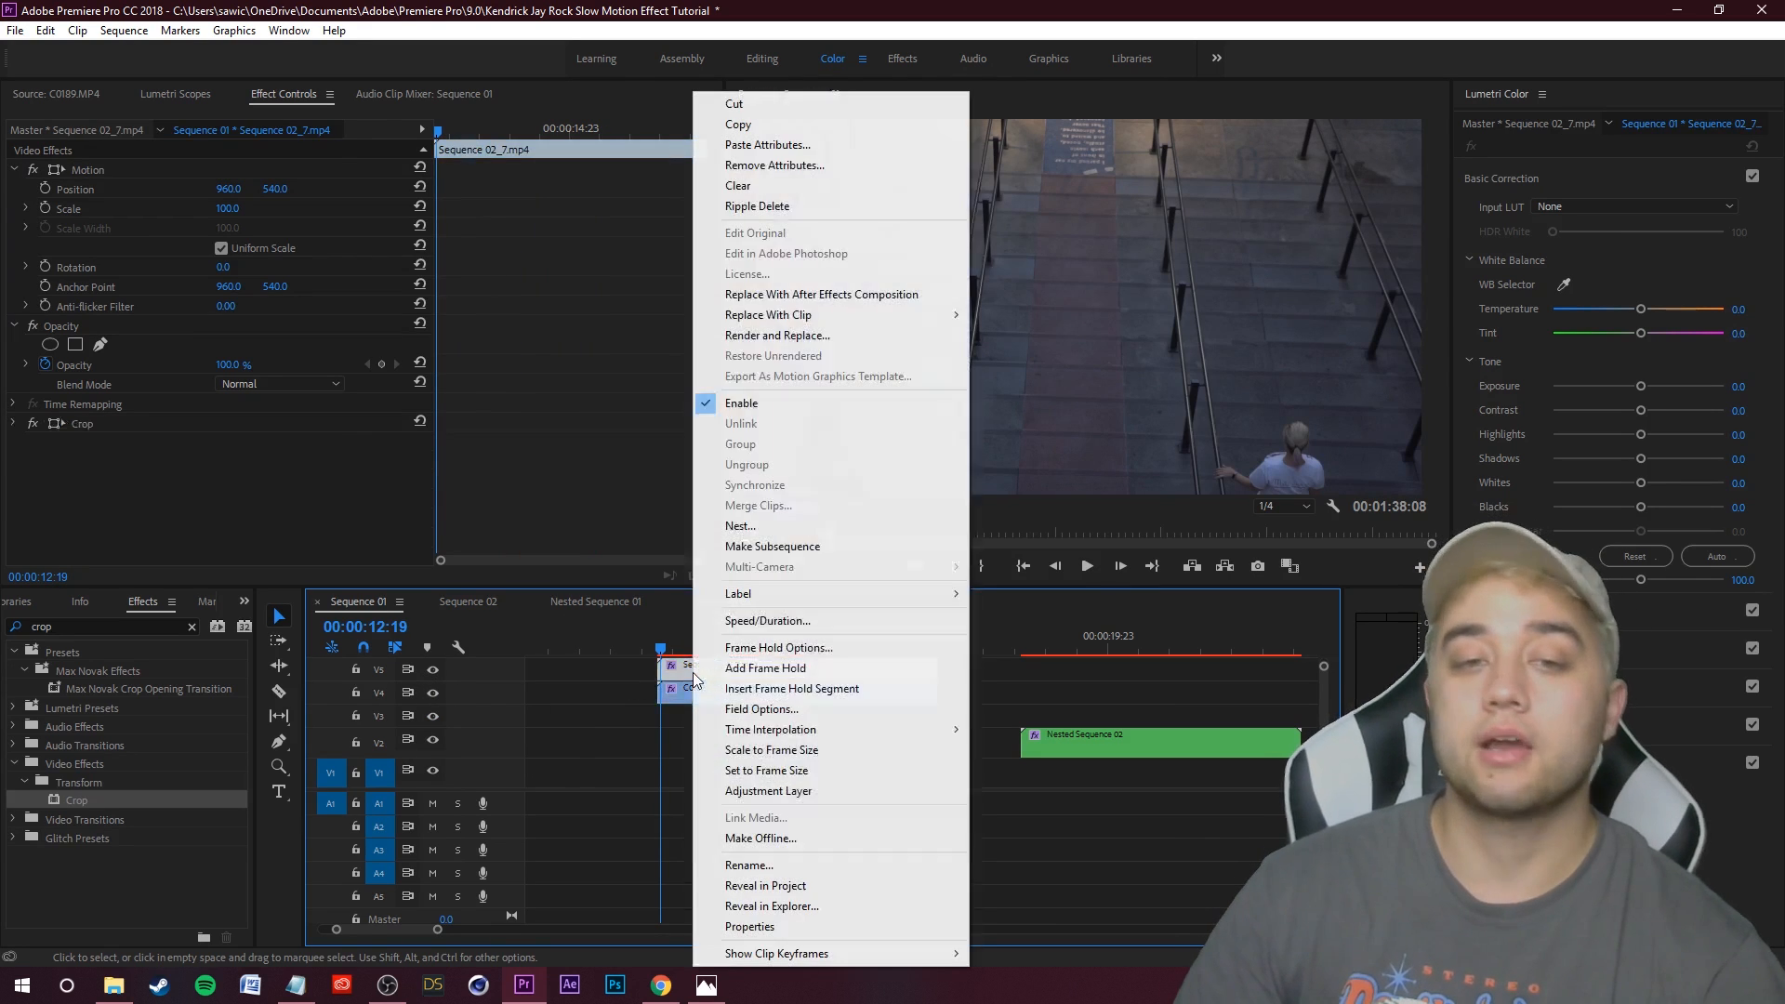
{"action": "left_click", "coordinate": [744, 620]}
{"action": "type", "text": "20"}
{"action": "left_click", "coordinate": [930, 559]}
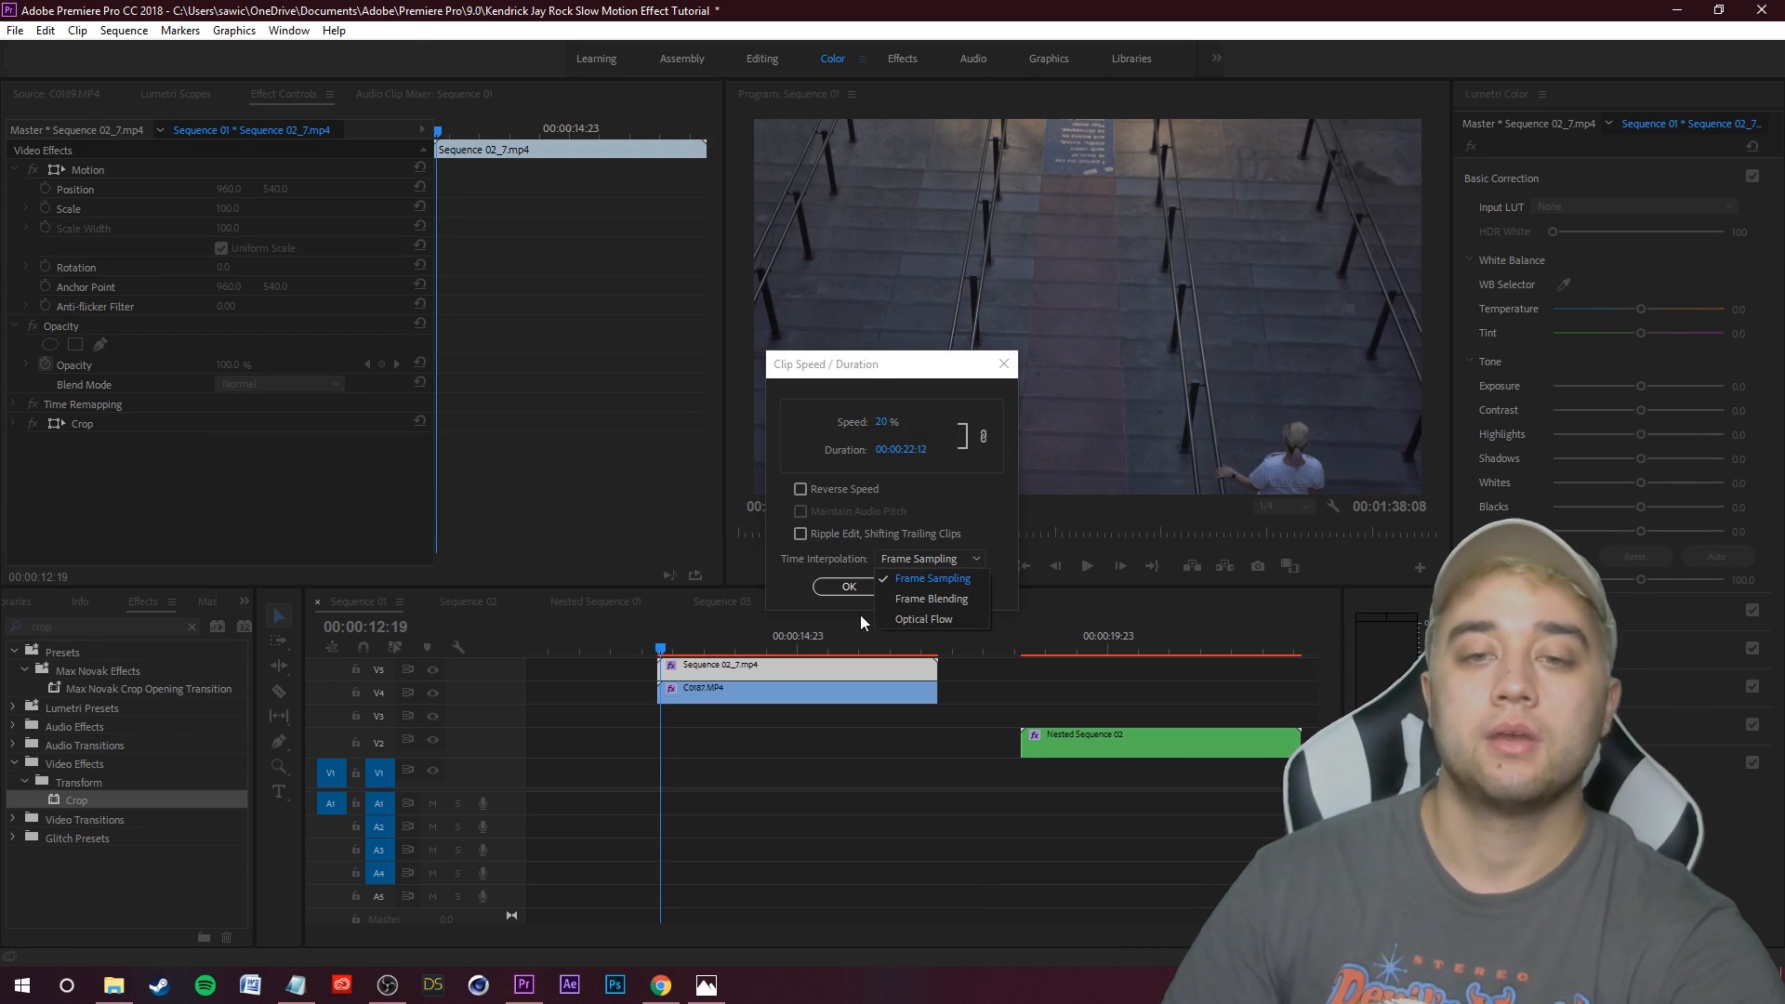
{"action": "left_click", "coordinate": [923, 619]}
{"action": "left_click", "coordinate": [848, 587]}
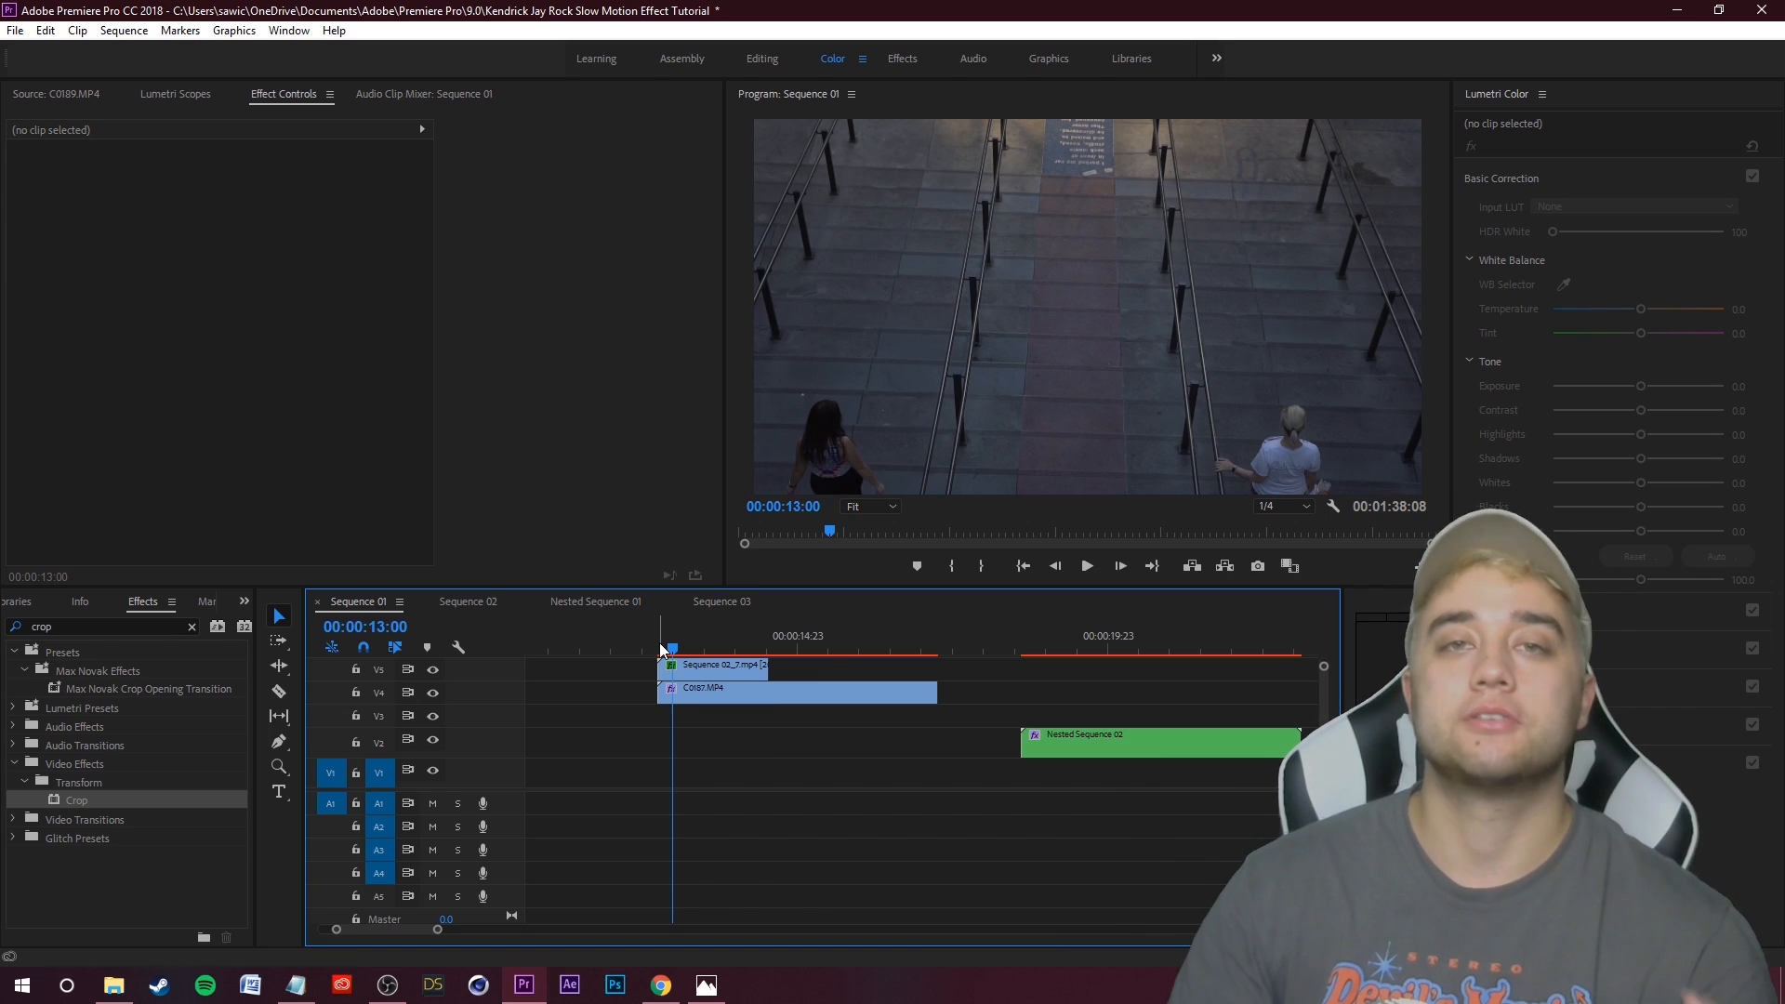
Play the slowed Sequence 02_7.mp4 section, including in the enlarged program monitor, to compare the speeds of the two people
{"action": "left_click", "coordinate": [712, 664]}
{"action": "key", "text": "space"}
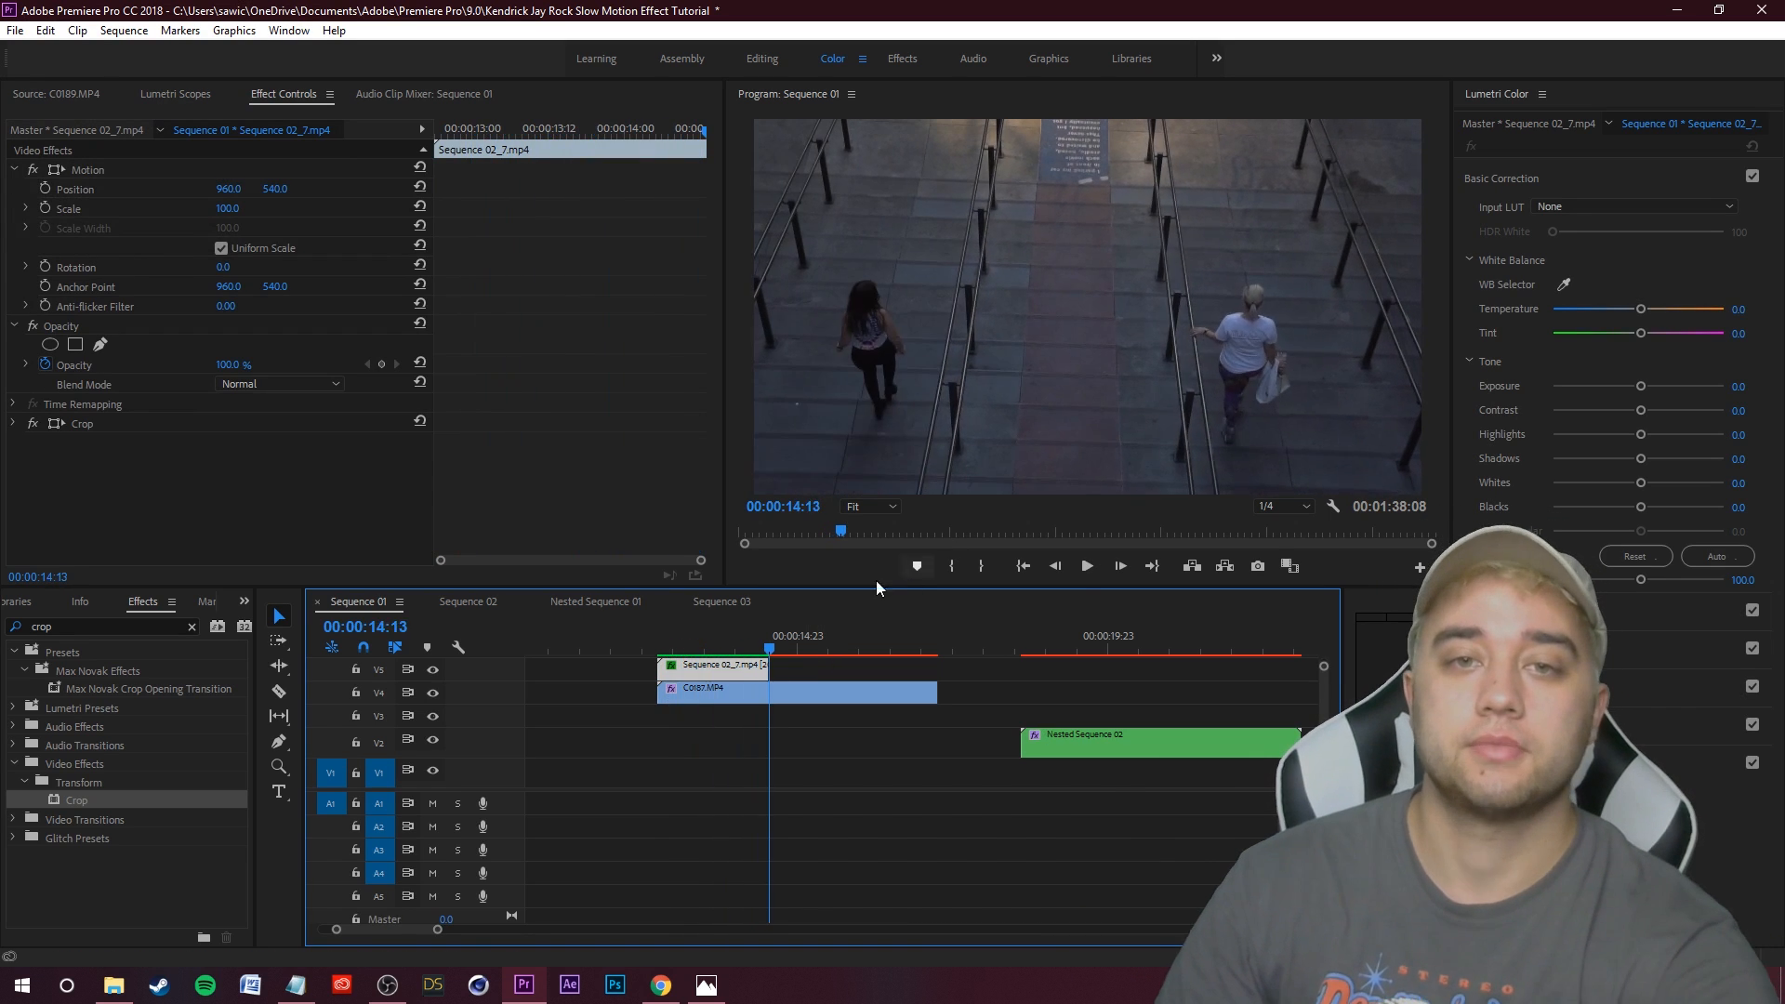
{"action": "left_click", "coordinate": [733, 649]}
{"action": "key", "text": "shift+space"}
{"action": "key", "text": "grave"}
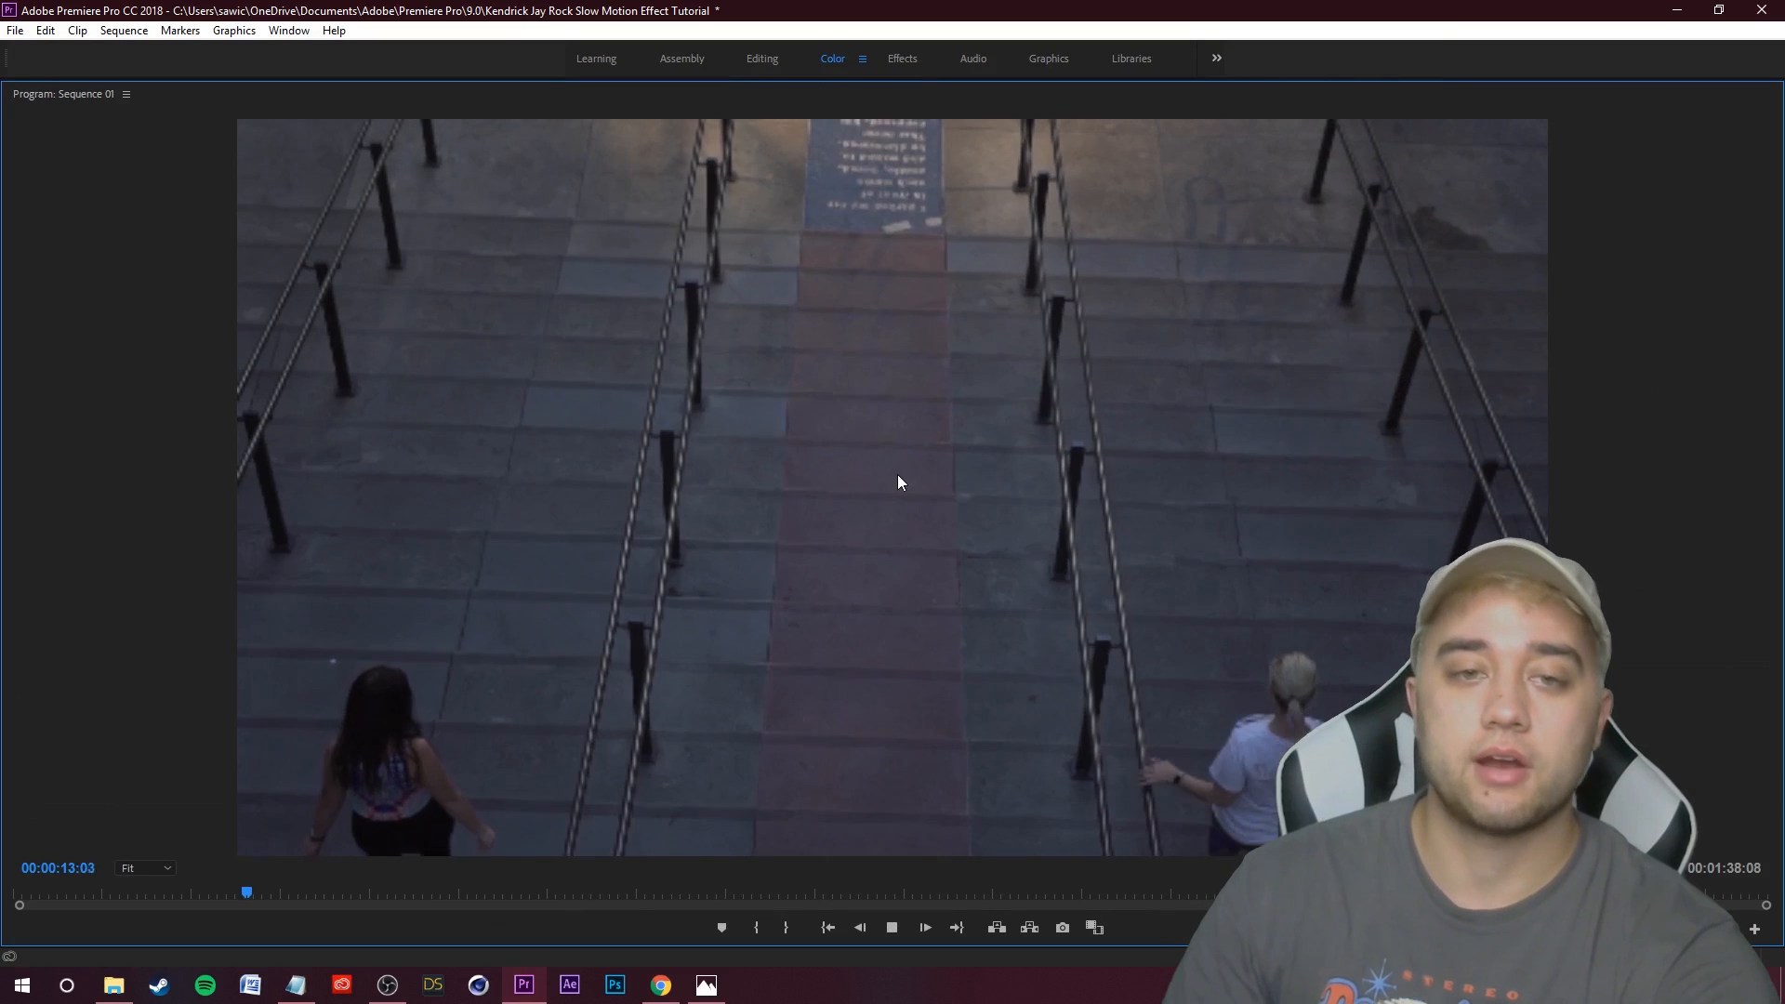
{"action": "key", "text": "space"}
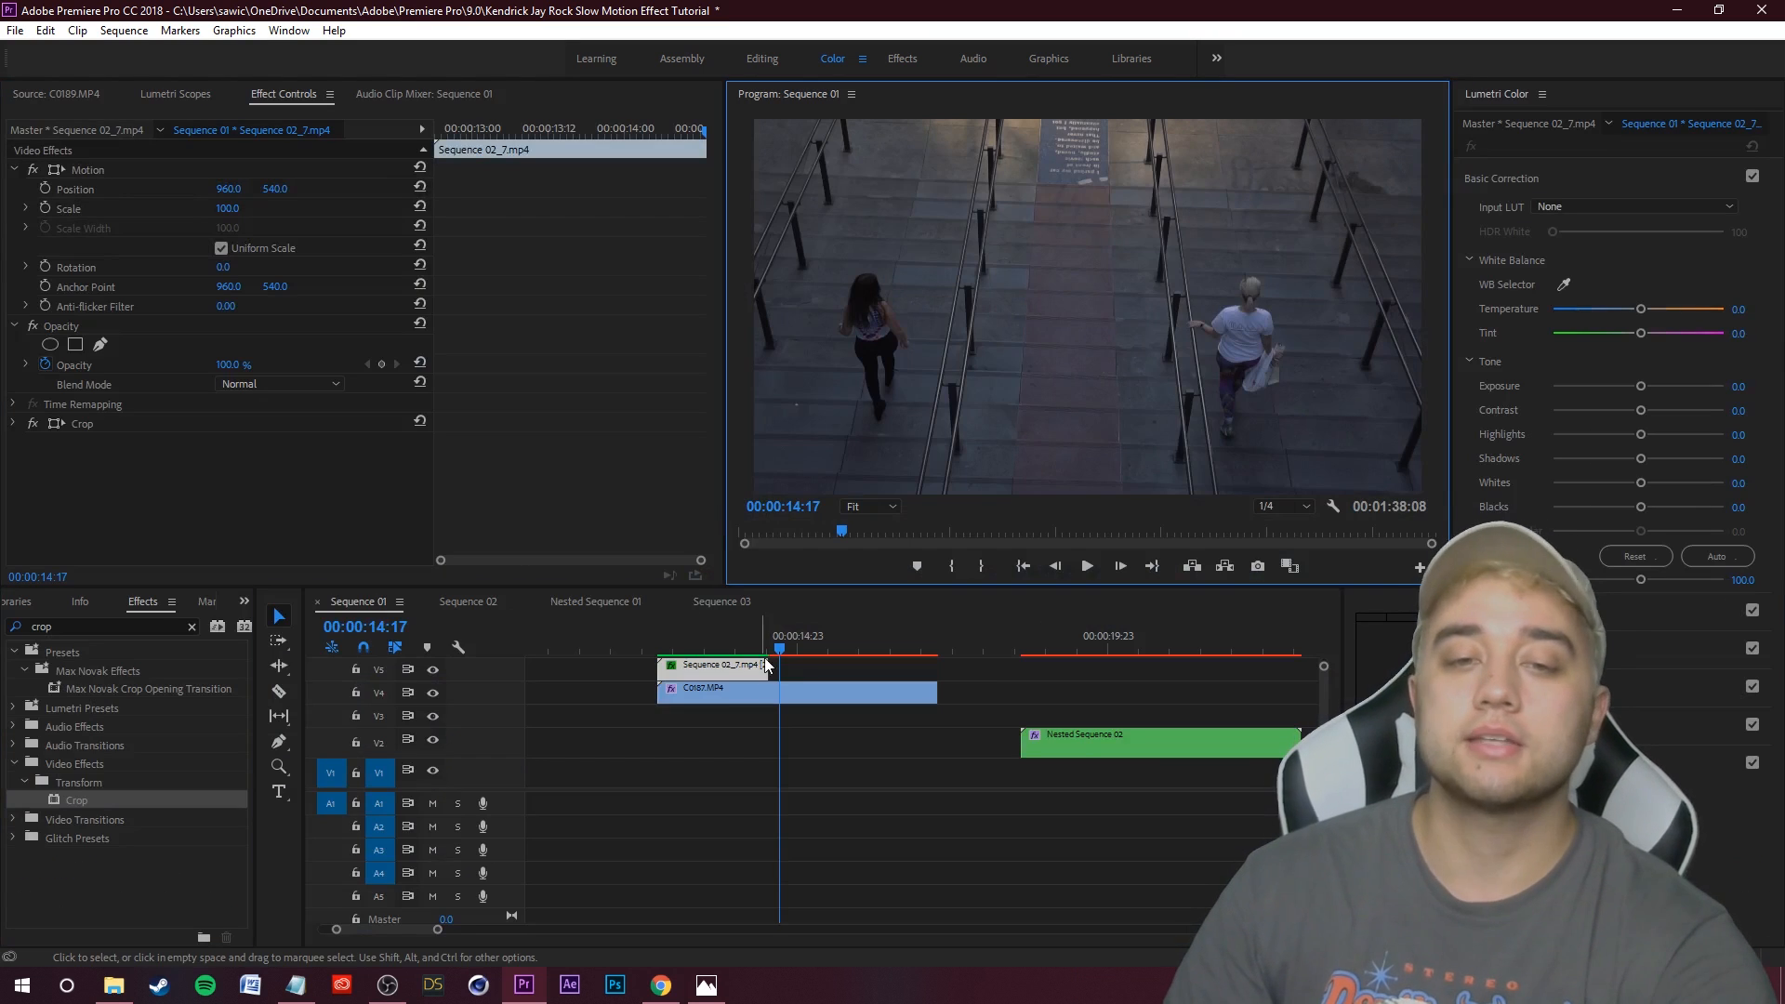
{"action": "left_click", "coordinate": [725, 641]}
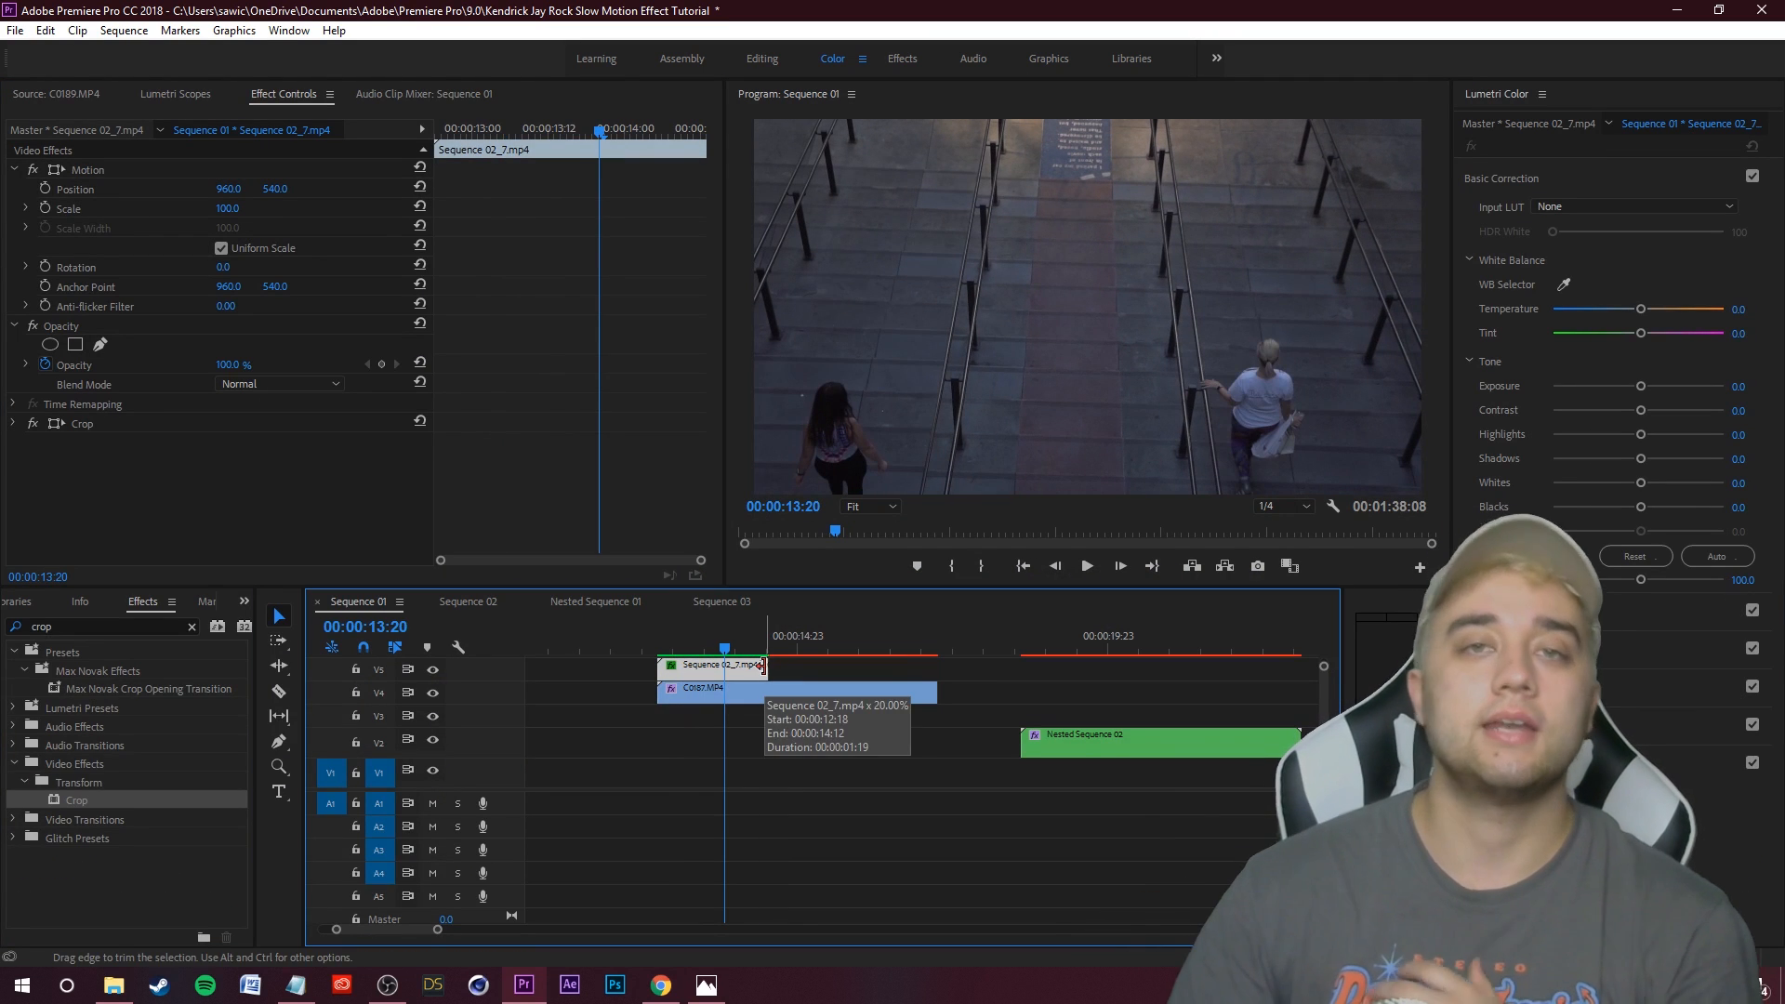
Switch to Chrome and watch the slow-motion shot in the Jay Rock - Wow Freestyle video full screen for reference
{"action": "left_click", "coordinate": [662, 985]}
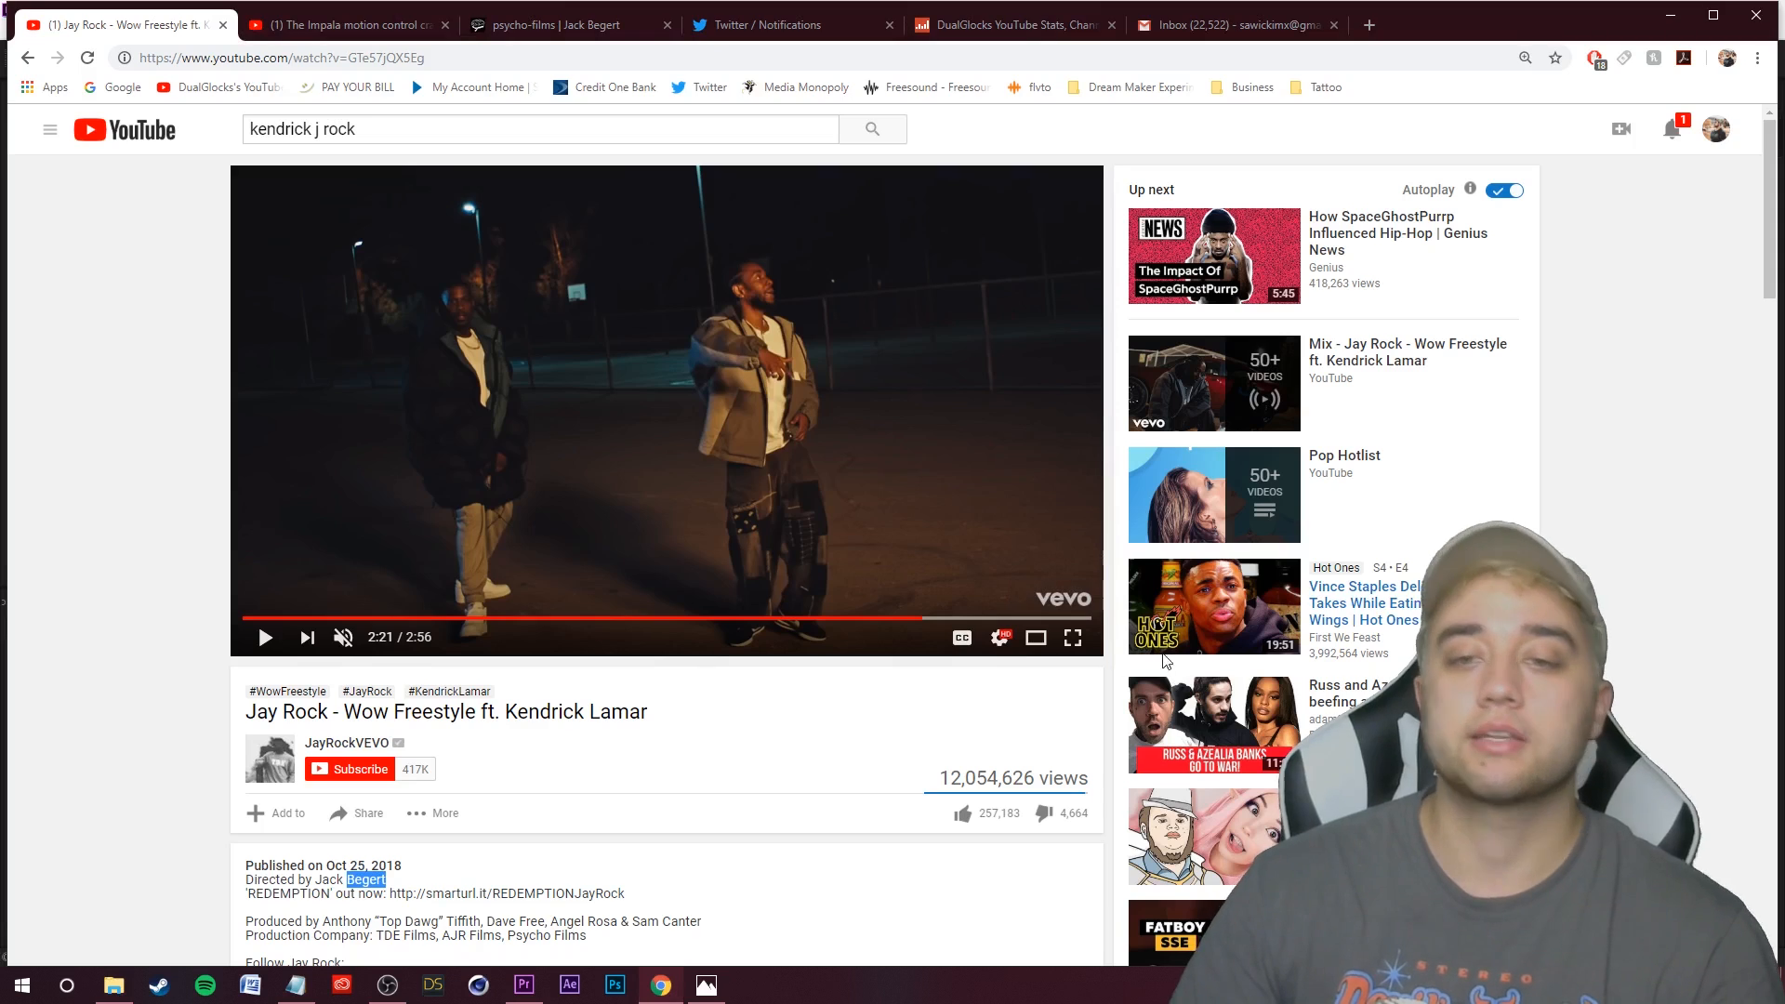
{"action": "key", "text": "f"}
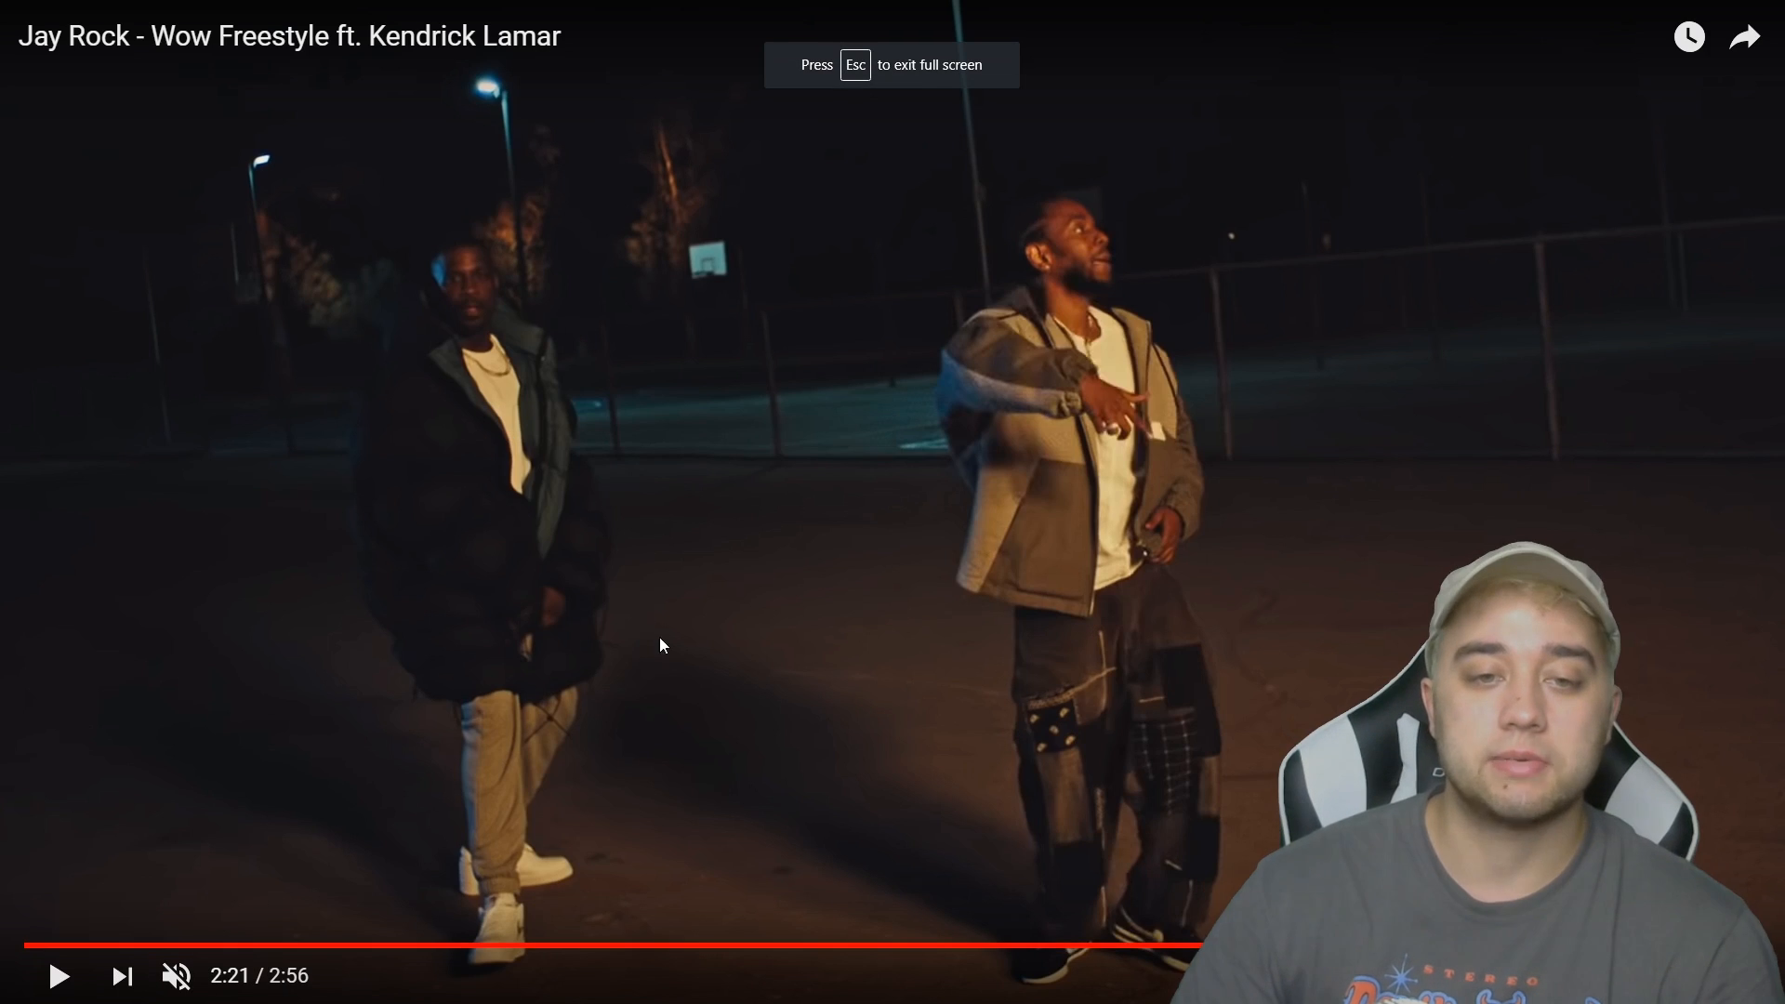
{"action": "left_click", "coordinate": [719, 869]}
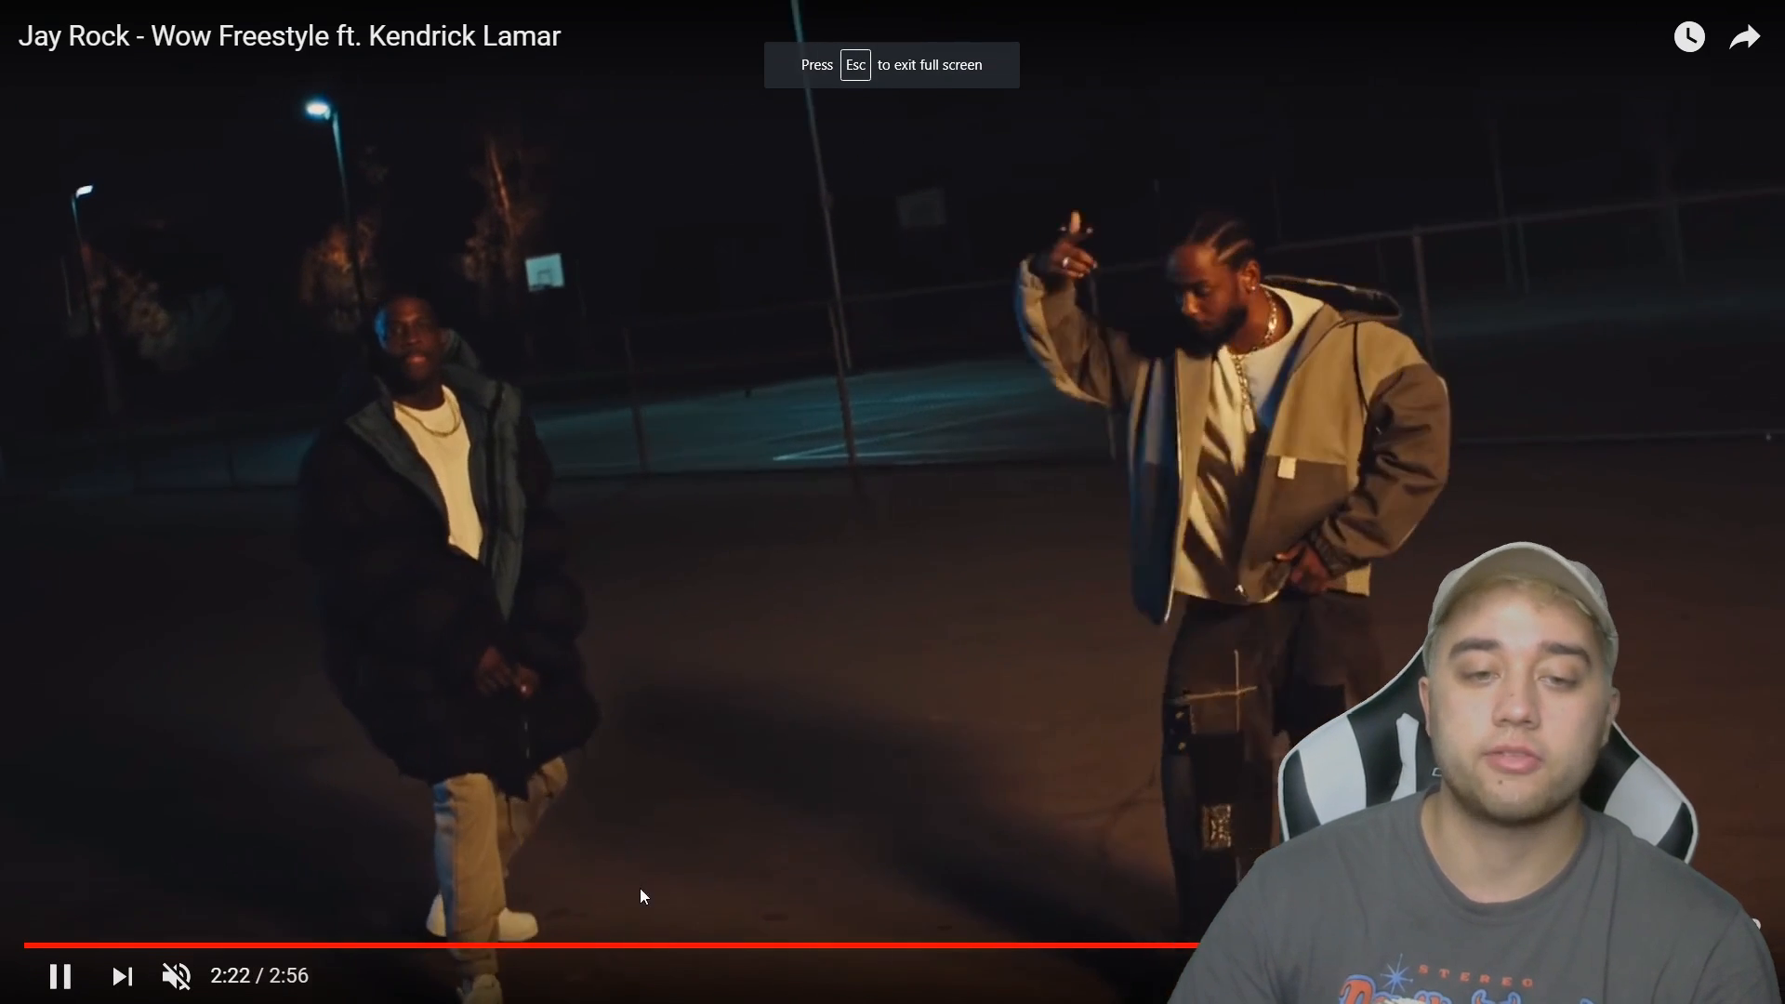
{"action": "key", "text": "space"}
{"action": "key", "text": "Escape"}
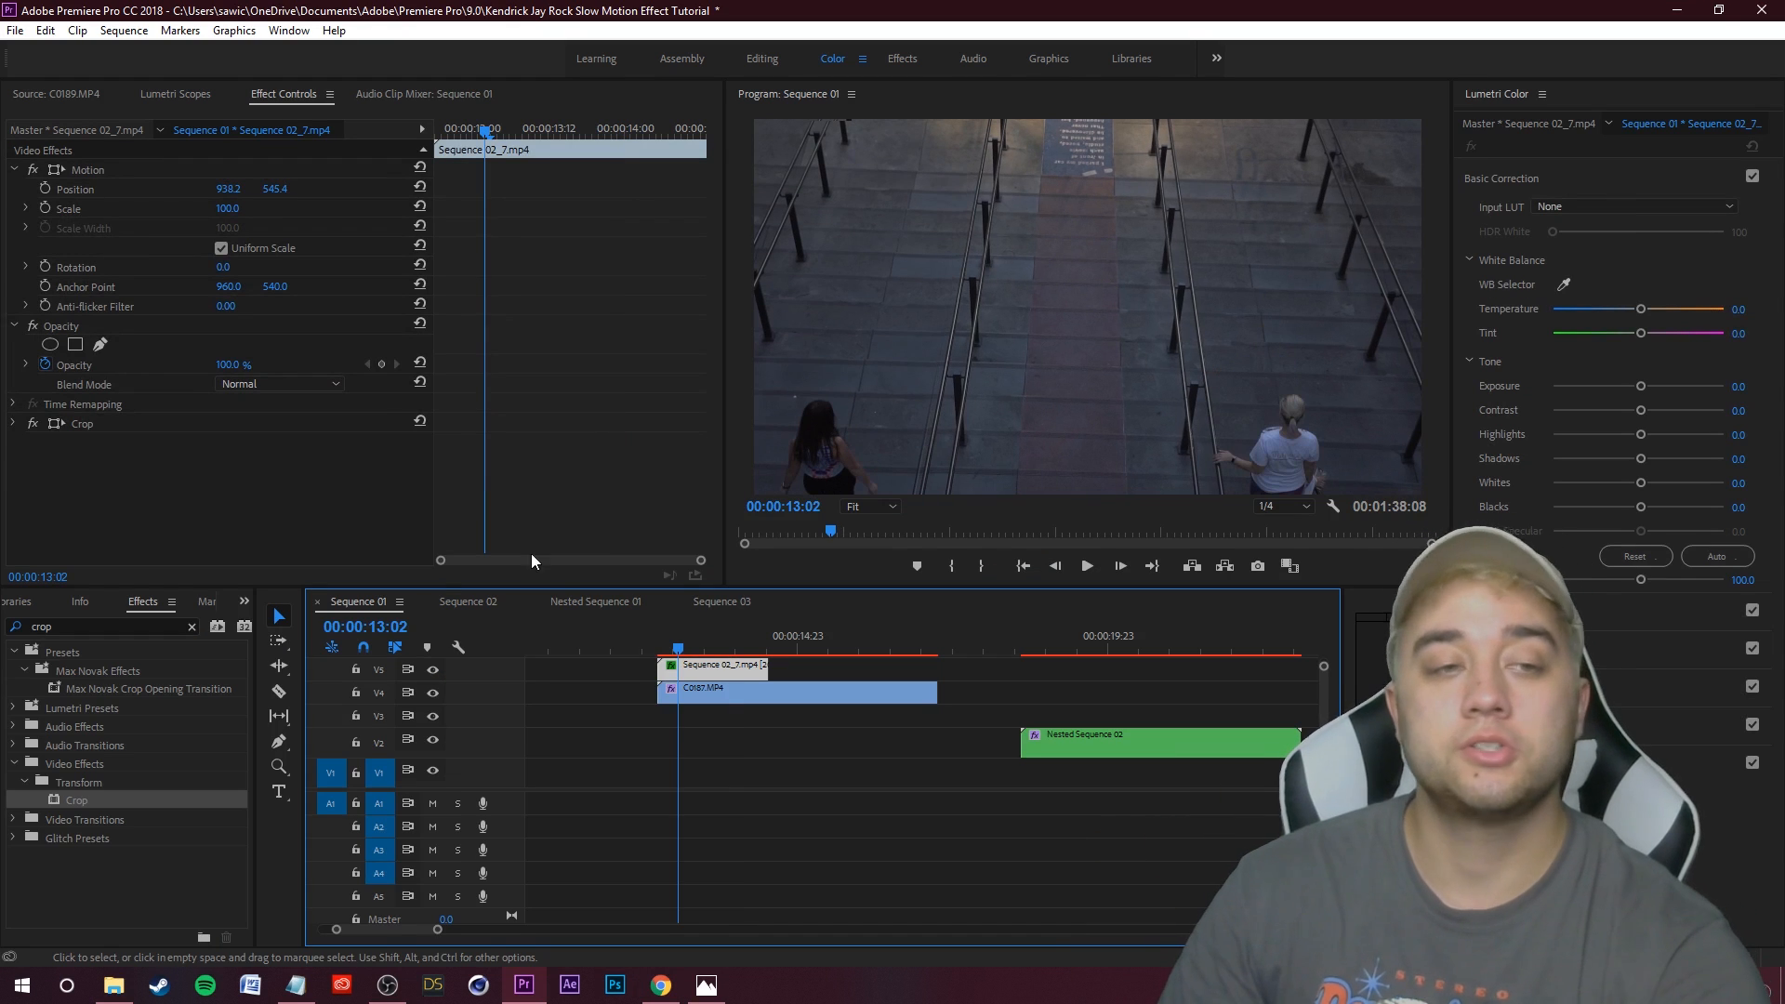
Raise the Crop mask's feather on Sequence 02_7.mp4 to 101.7, hiding V4 temporarily to judge the soft edge
{"action": "left_click", "coordinate": [13, 425]}
{"action": "scroll", "coordinate": [35, 467], "scroll_direction": "down", "scroll_amount": 1}
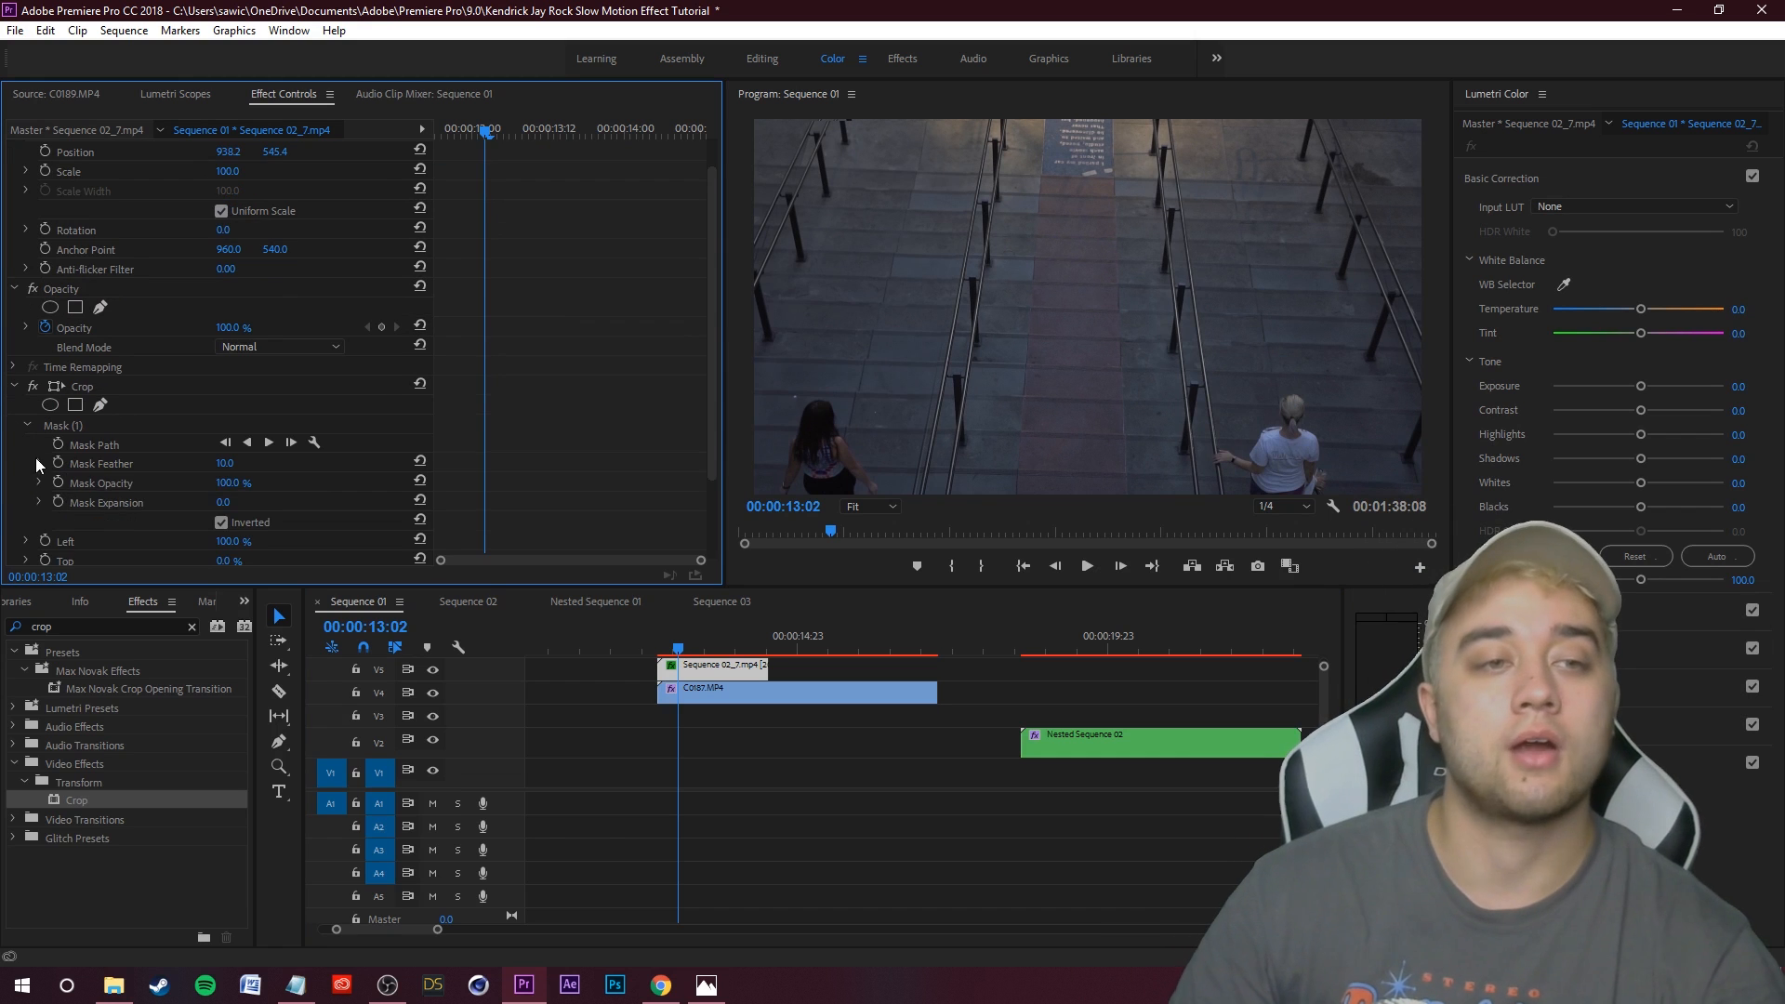
{"action": "left_click", "coordinate": [38, 462]}
{"action": "left_click_drag", "start_coordinate": [48, 495], "coordinate": [135, 489]}
{"action": "left_click", "coordinate": [433, 694]}
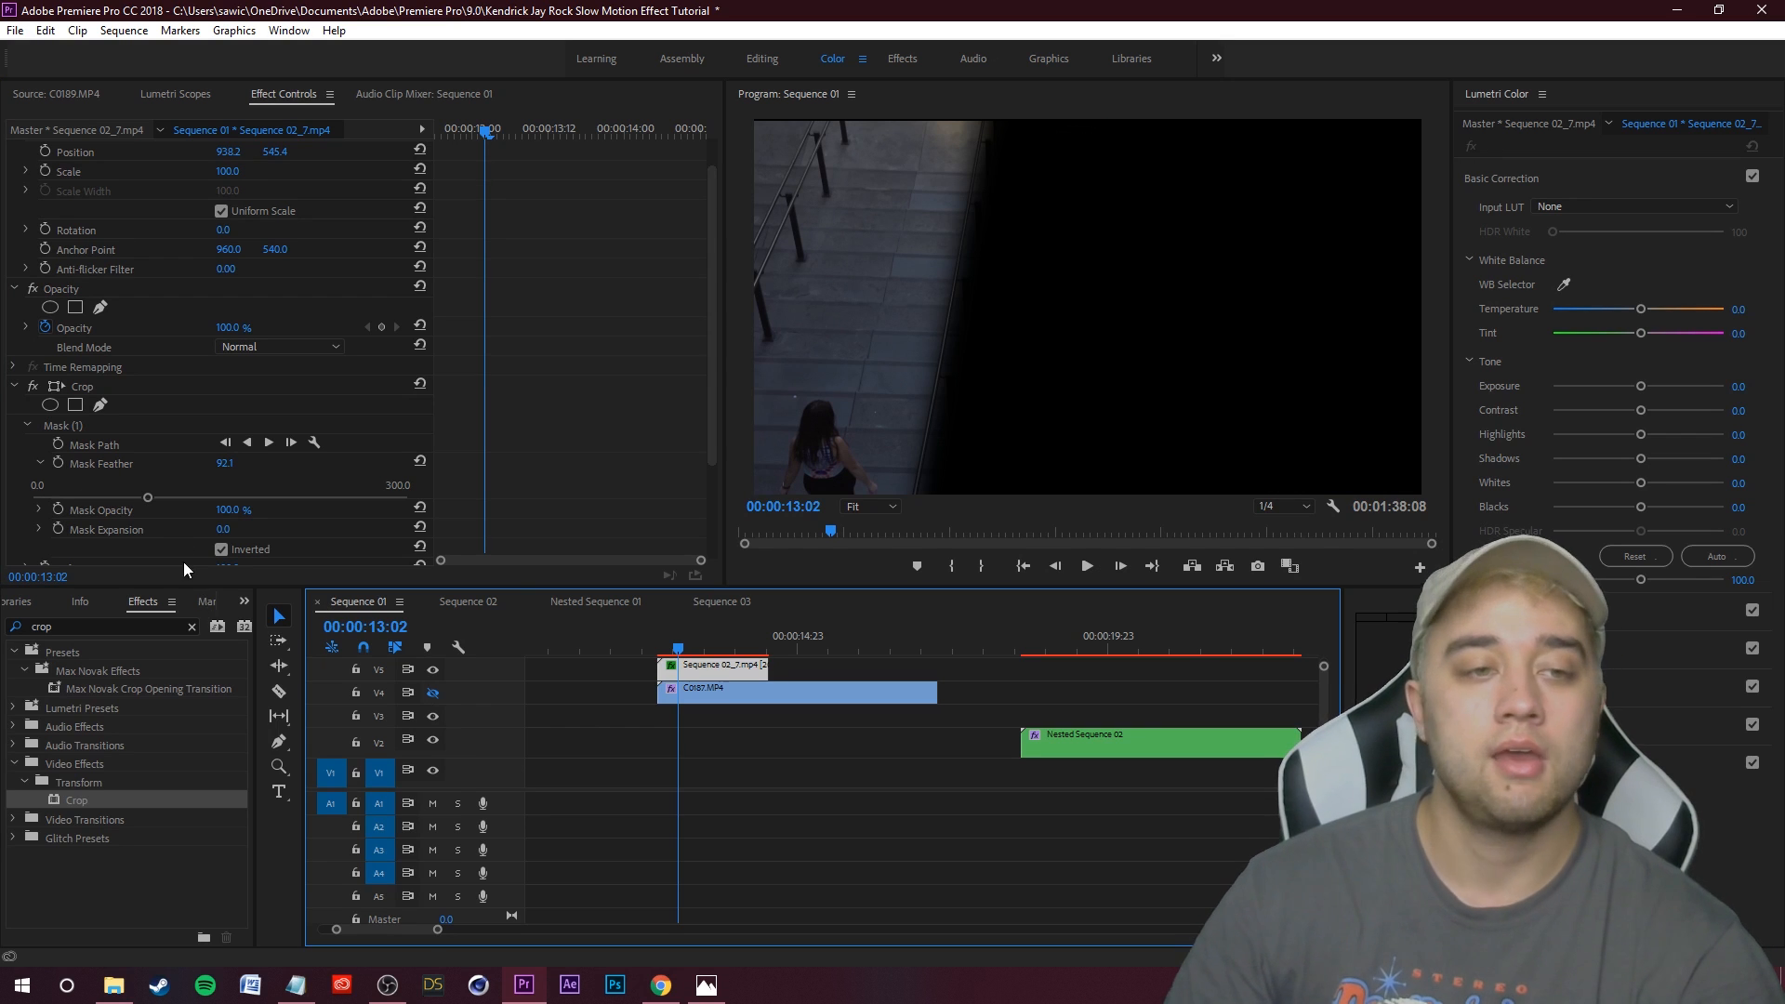
{"action": "left_click_drag", "start_coordinate": [146, 505], "coordinate": [158, 467]}
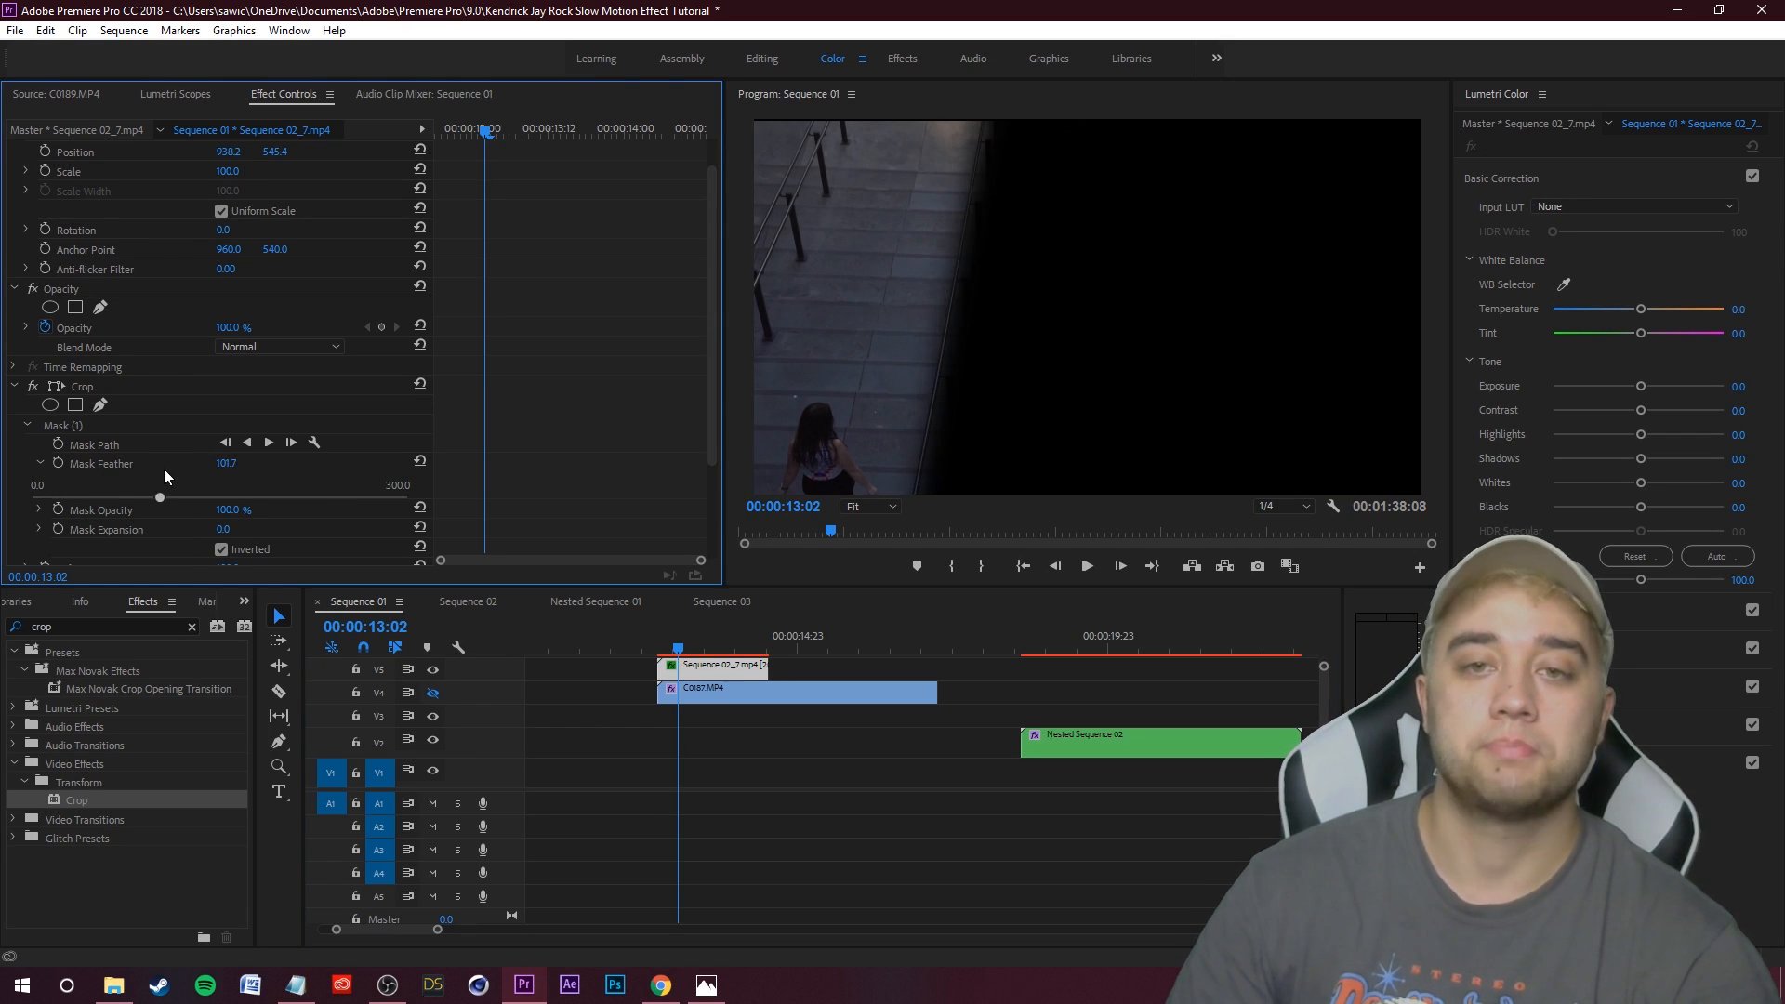
{"action": "left_click", "coordinate": [432, 693]}
Play the Sequence 02_7.mp4 section on V5 over C0187.MP4 to check how the feathered mask blends
{"action": "left_click", "coordinate": [697, 668]}
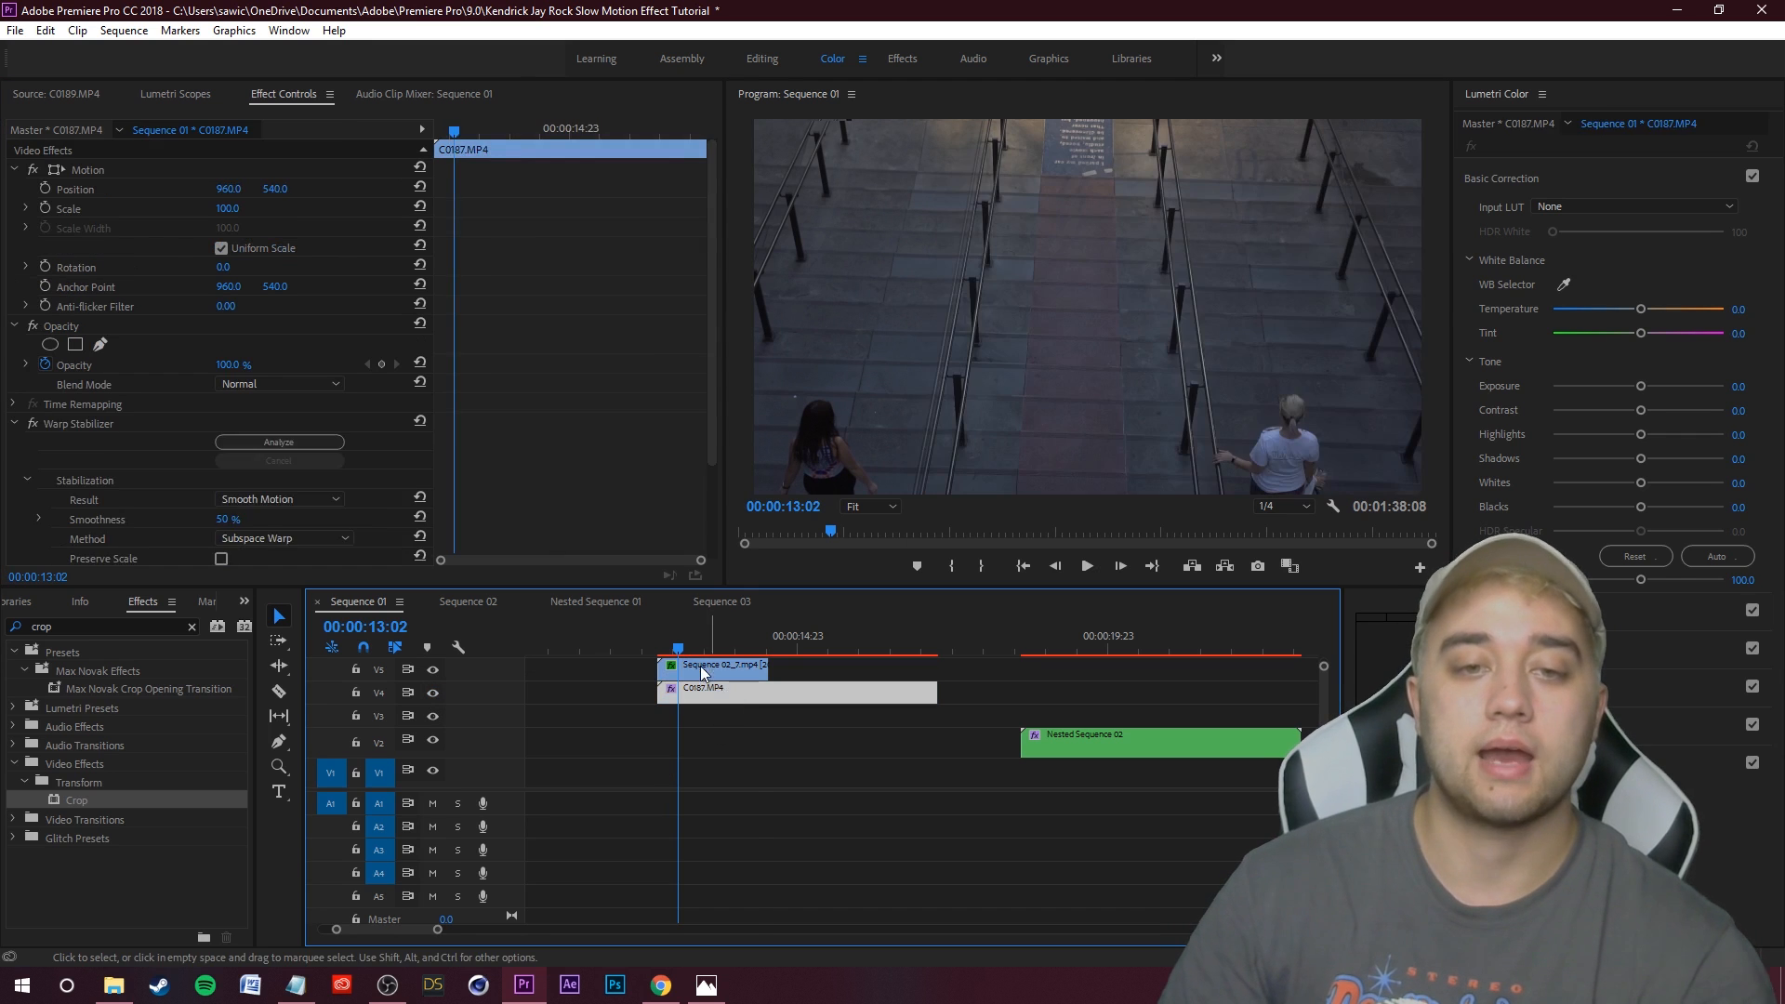
{"action": "key", "text": "space"}
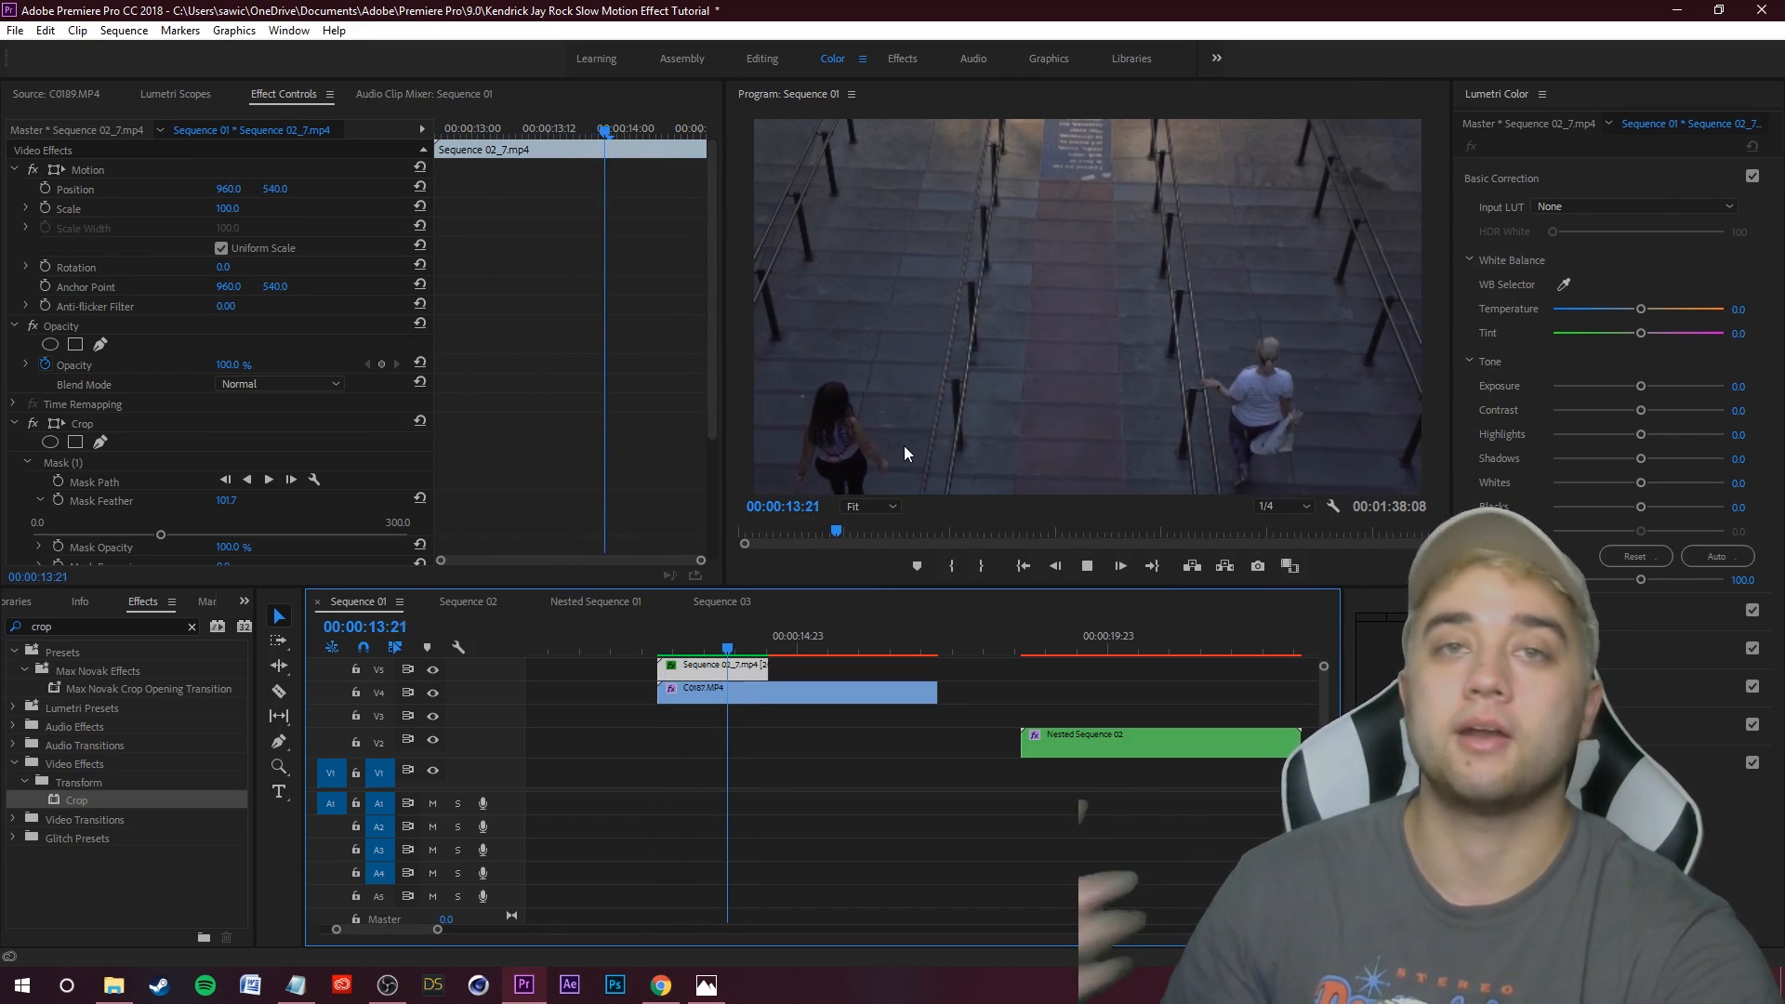
{"action": "key", "text": "Up"}
{"action": "key", "text": "space"}
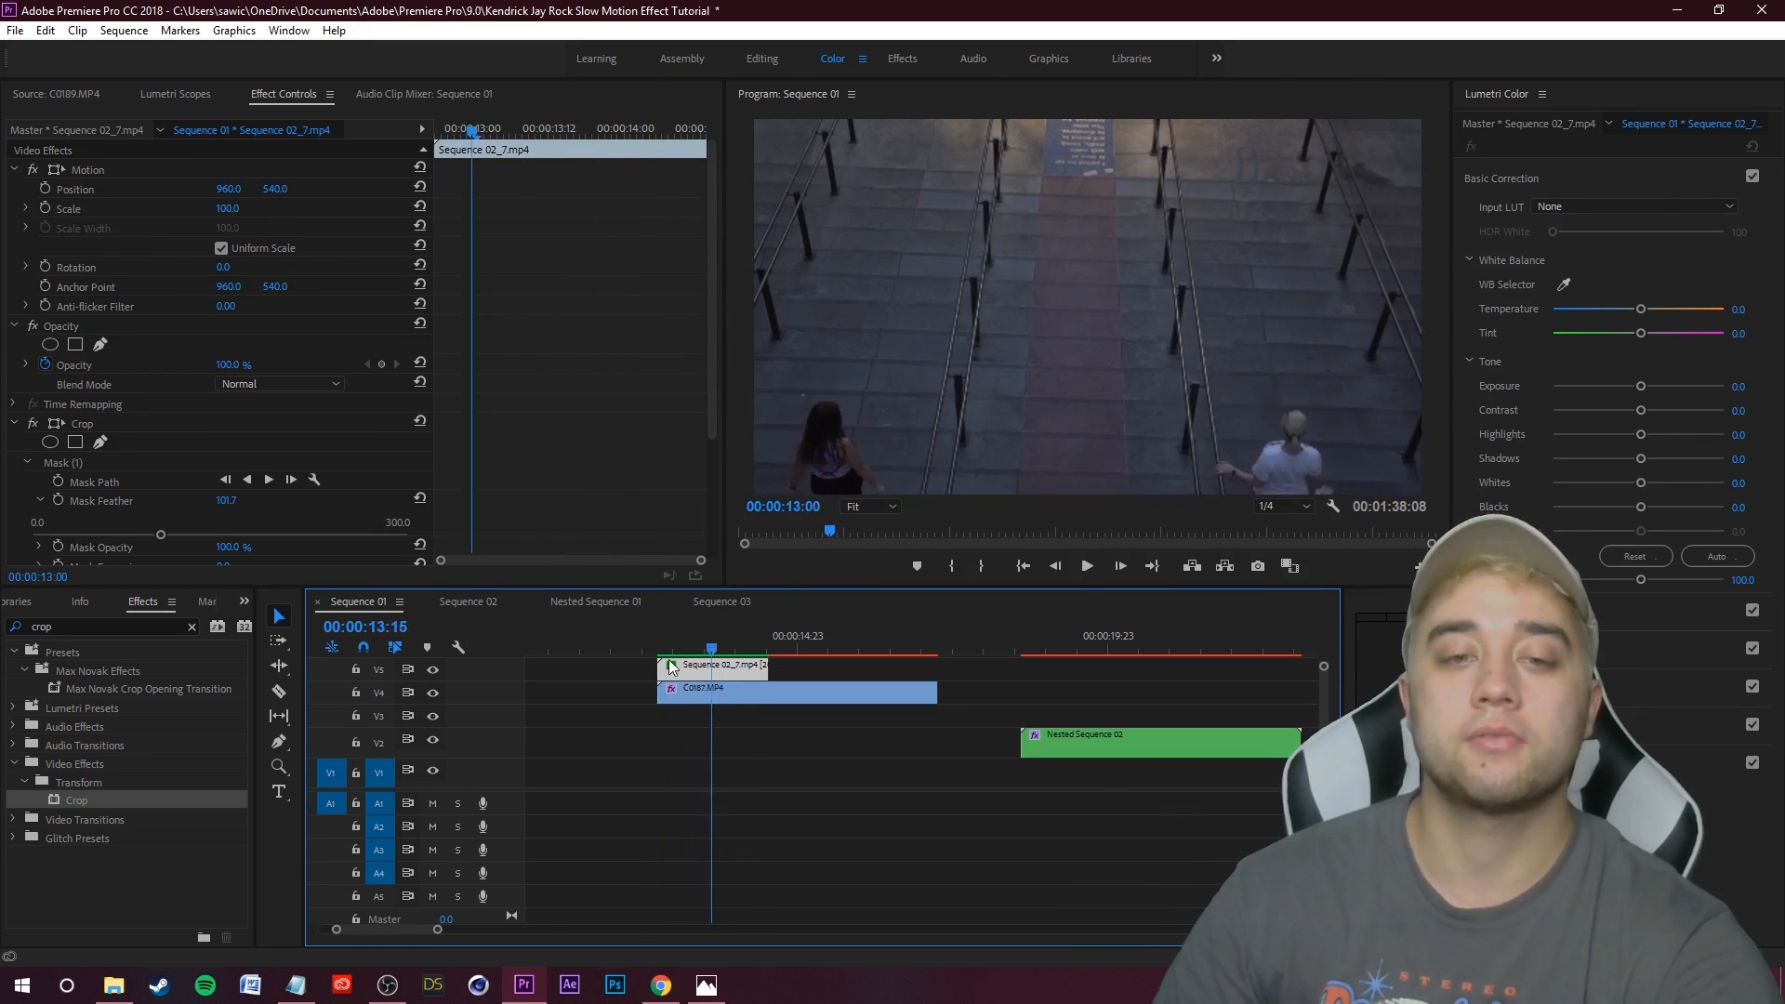
{"action": "key", "text": "space"}
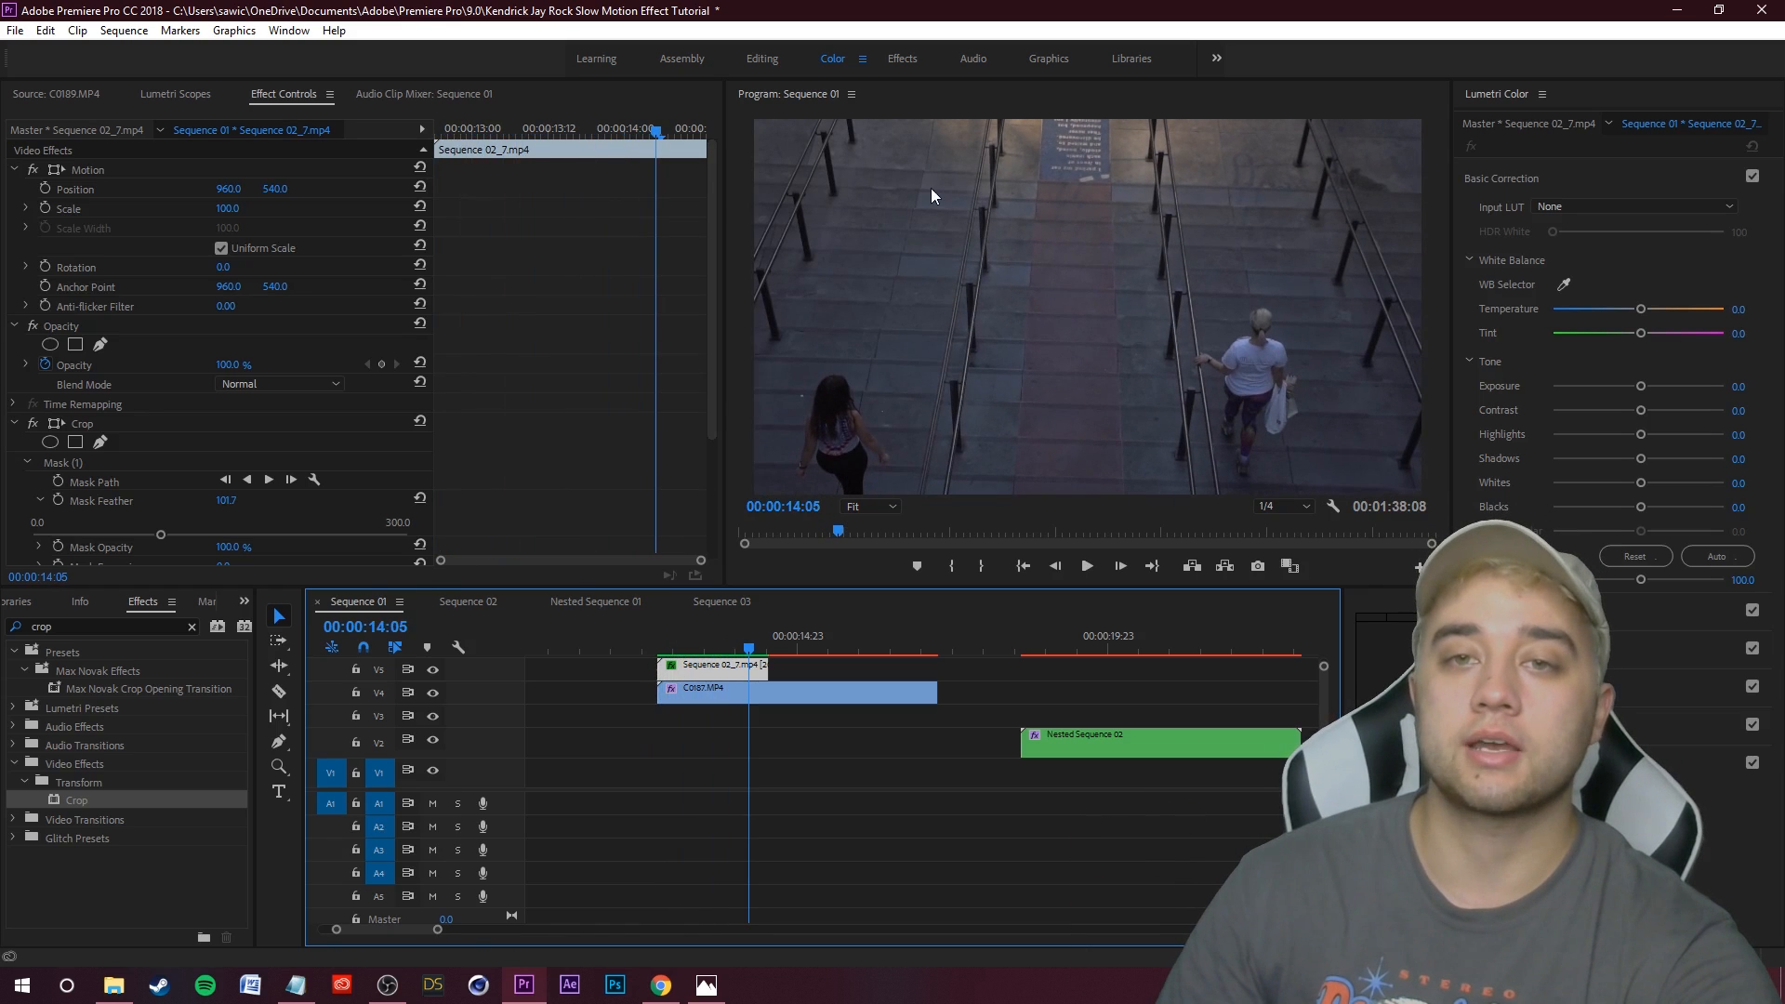
{"action": "key", "text": "grave"}
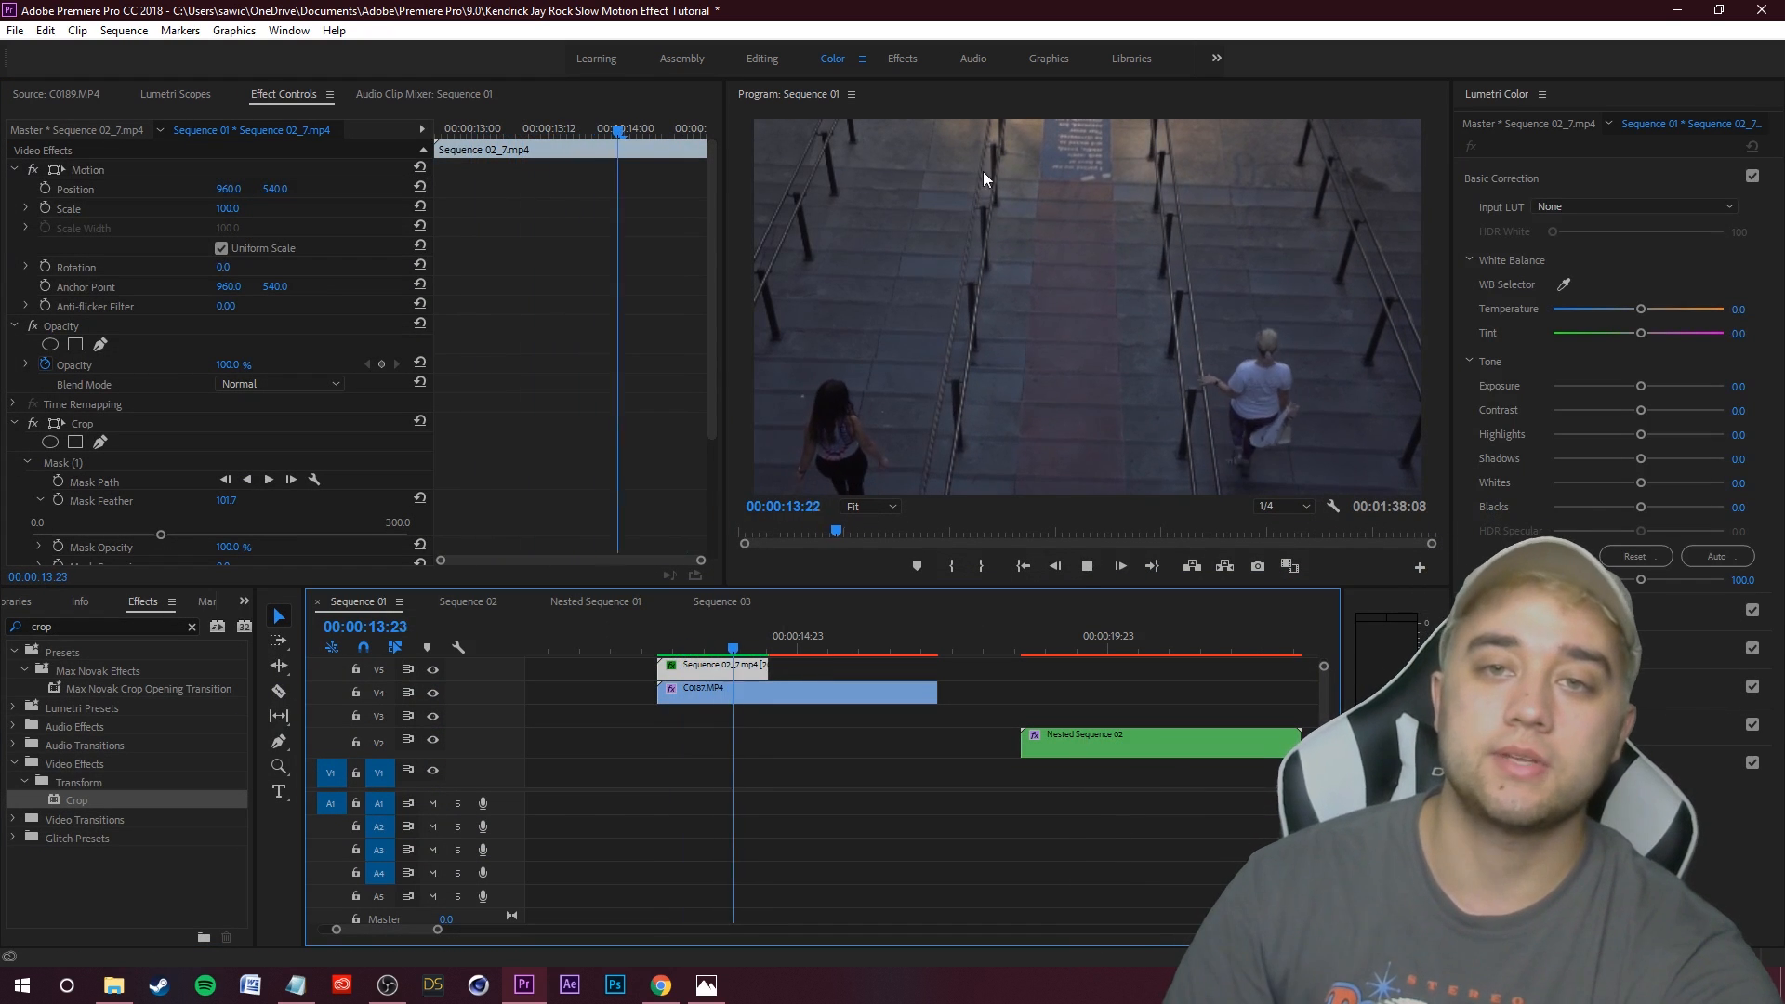
{"action": "key", "text": "space"}
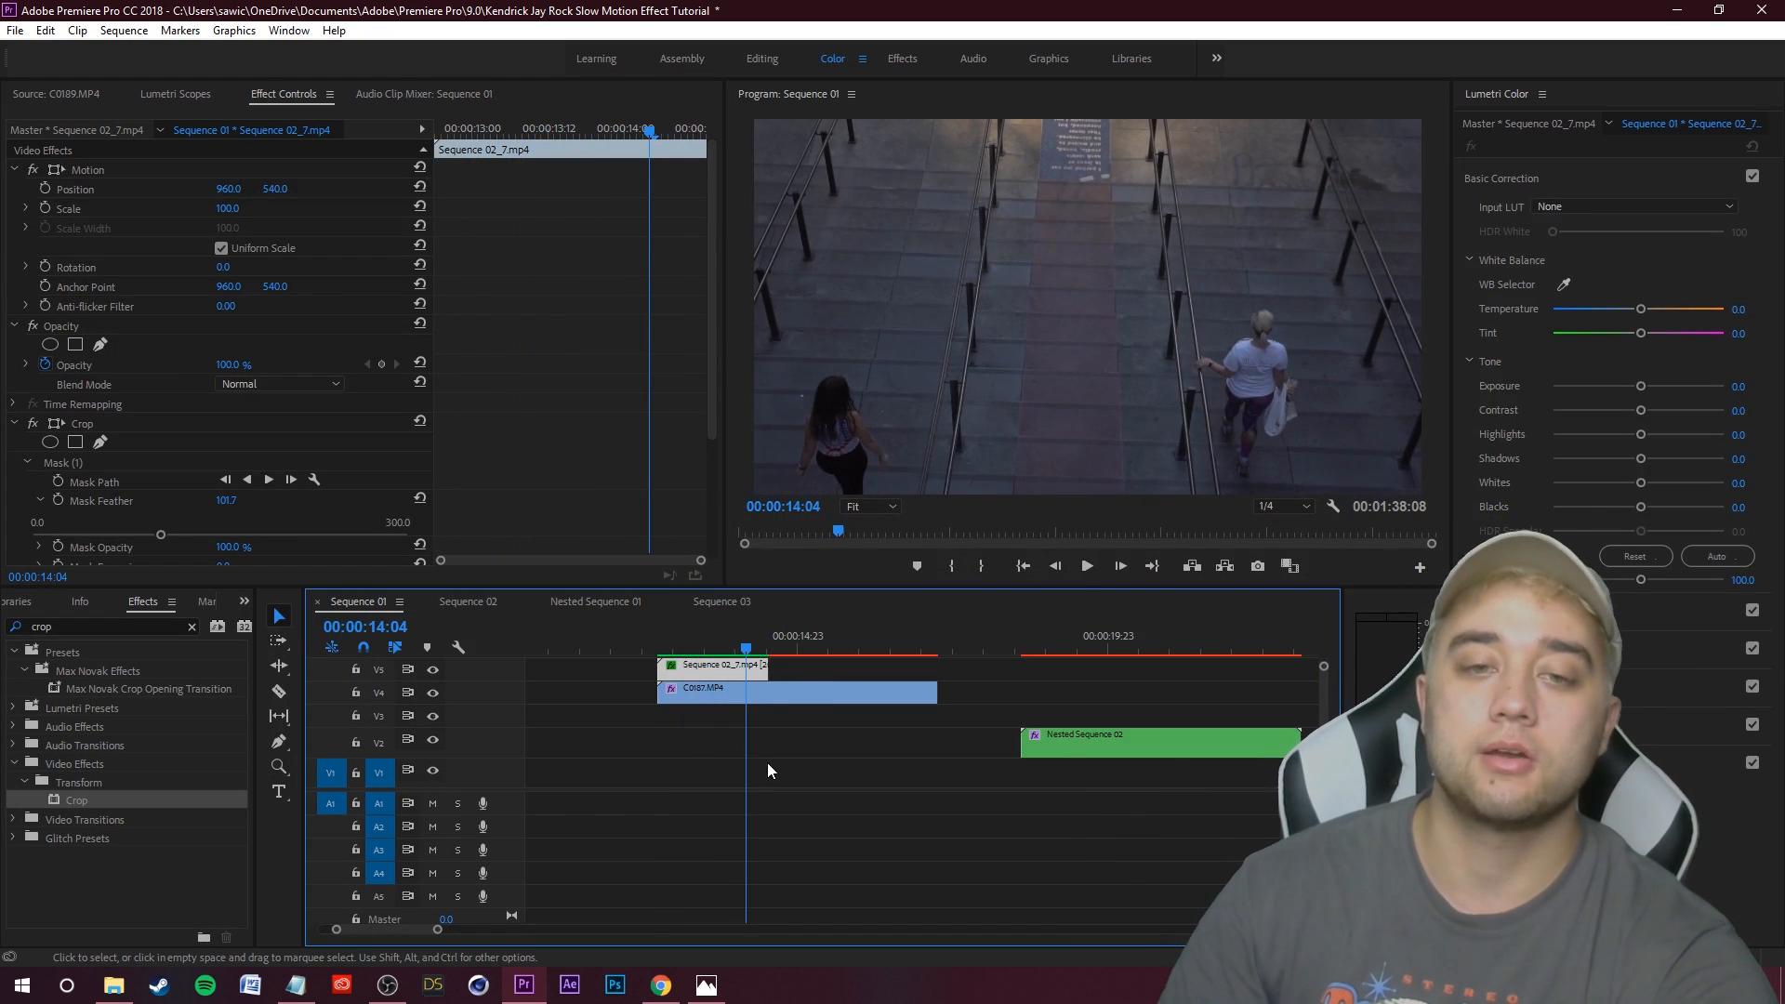
Start Position and Scale keyframes for Sequence 02_7.mp4 near the clip's start, at 00:00:12:22
{"action": "left_click_drag", "start_coordinate": [733, 654], "coordinate": [671, 672]}
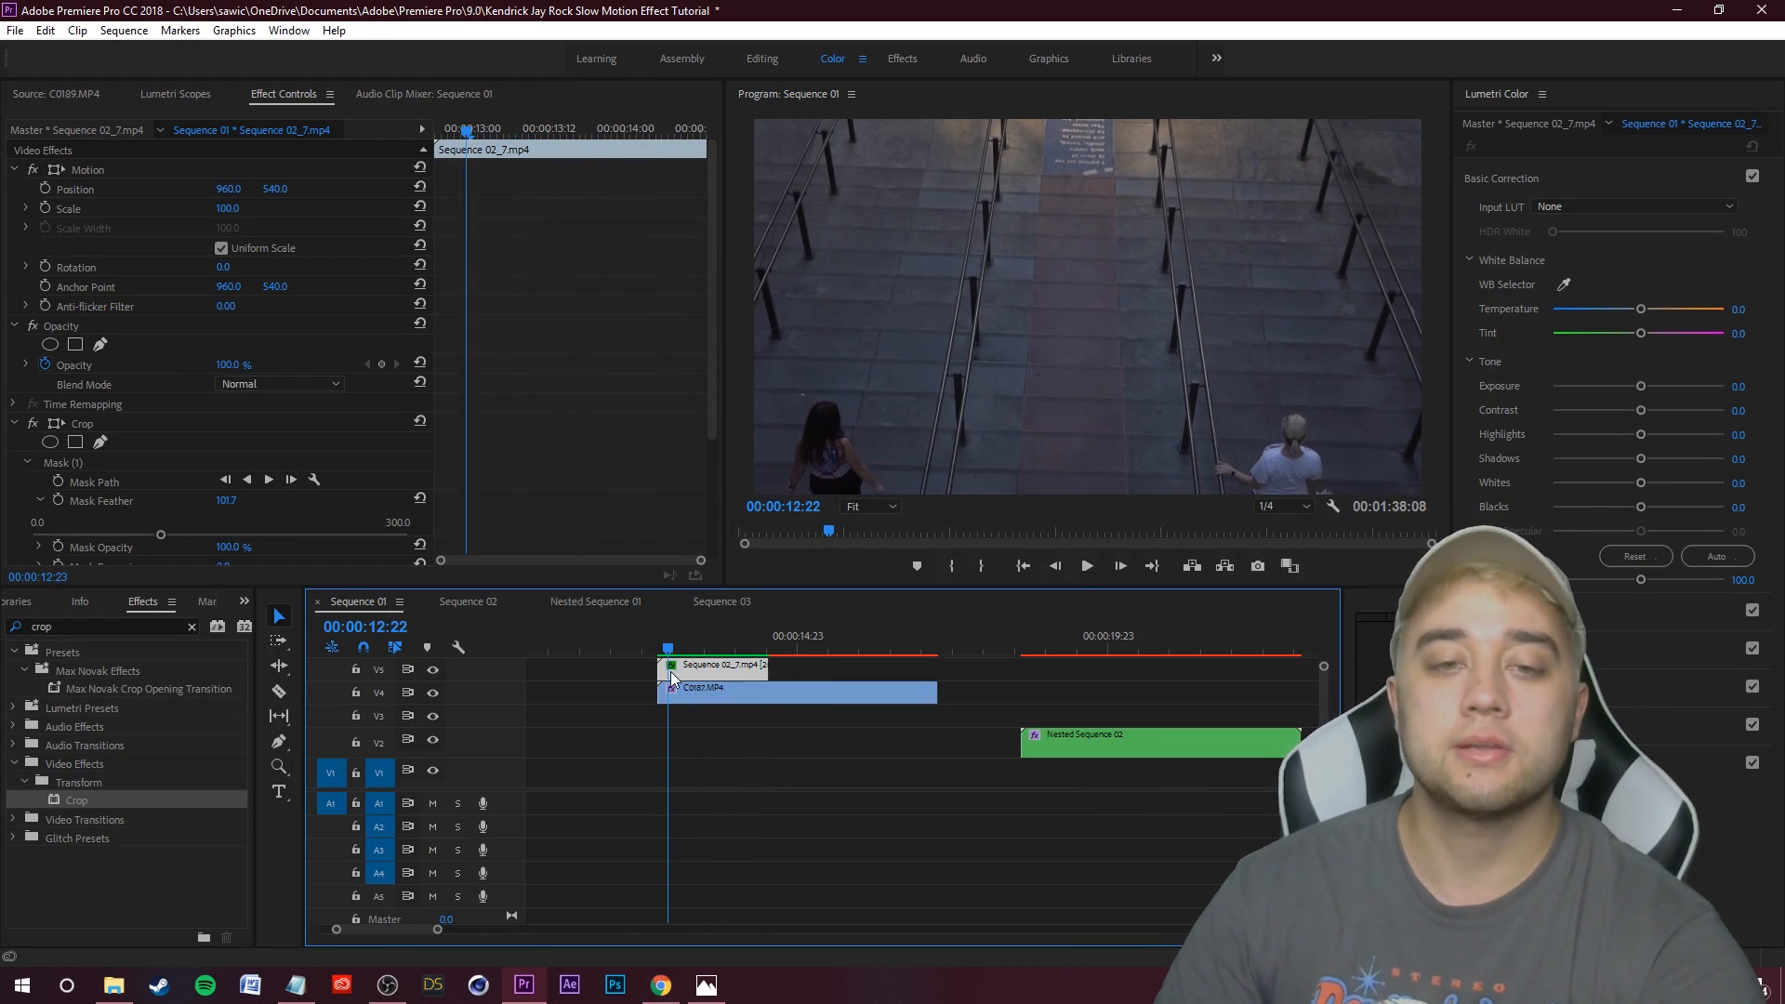
{"action": "left_click", "coordinate": [44, 189]}
{"action": "left_click", "coordinate": [44, 208]}
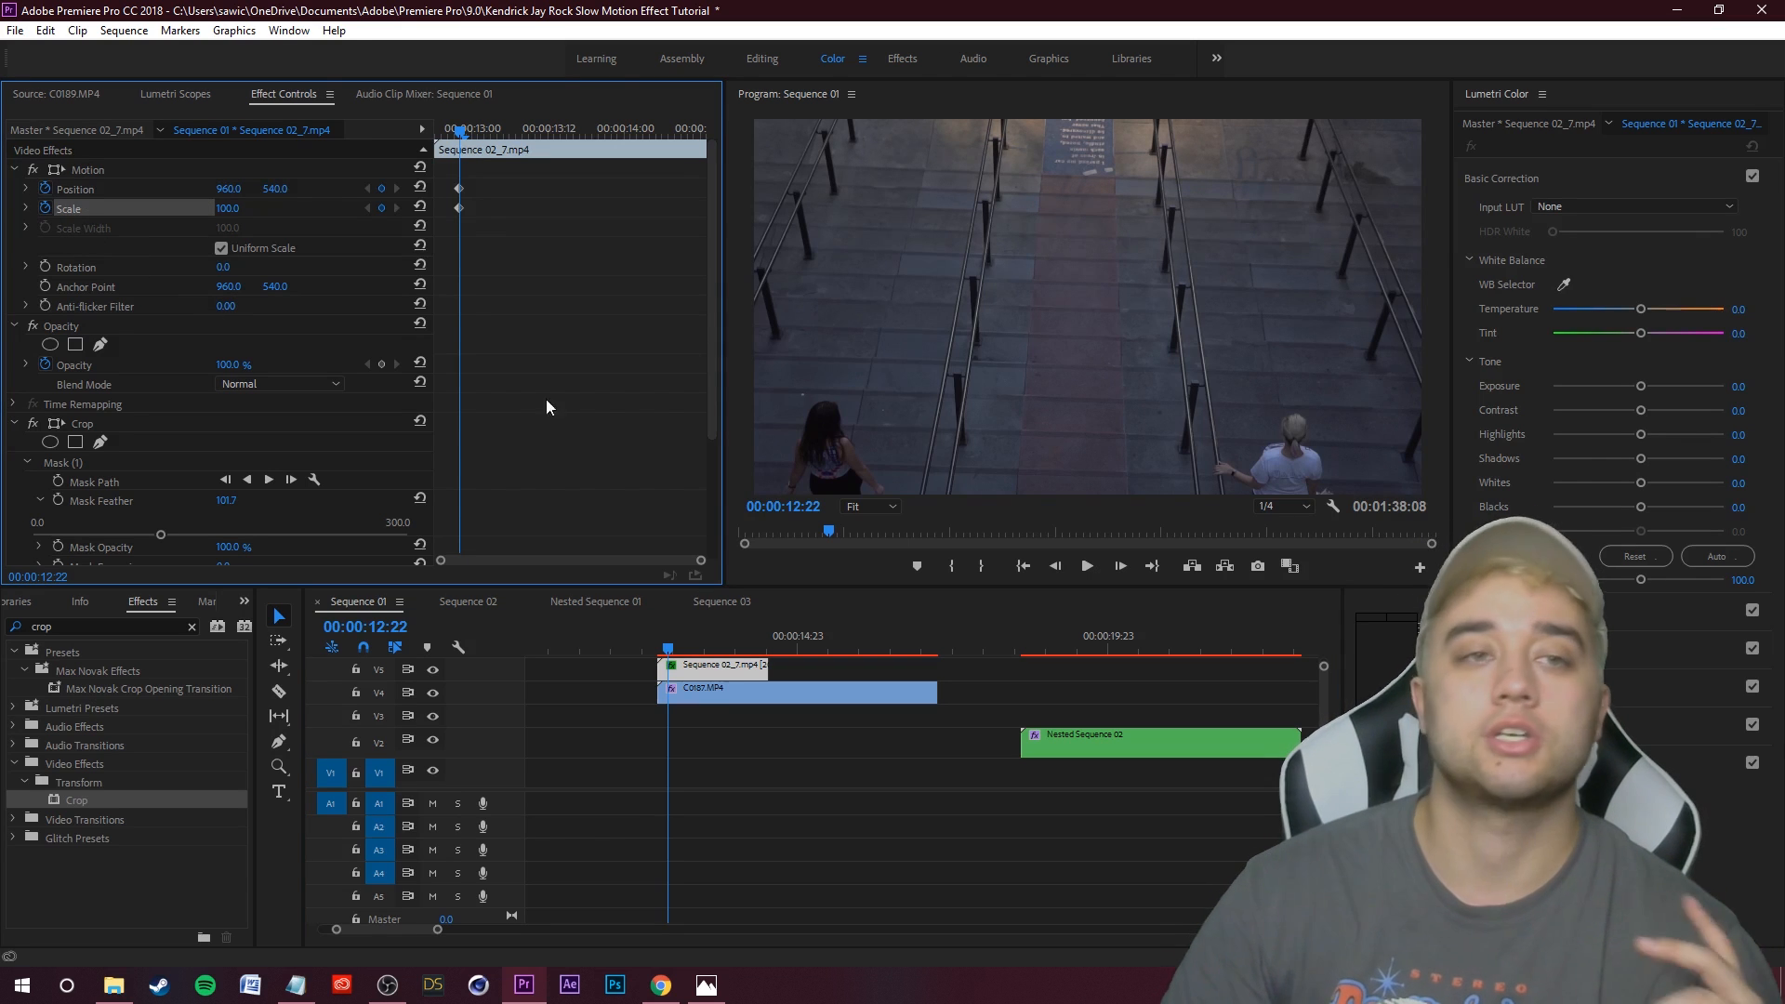
Keyframe the clip's Position to 955.9, 549.5 at 00:00:13:23, aligning its railings with the footage underneath in the enlarged program monitor
{"action": "left_click_drag", "start_coordinate": [670, 649], "coordinate": [733, 653]}
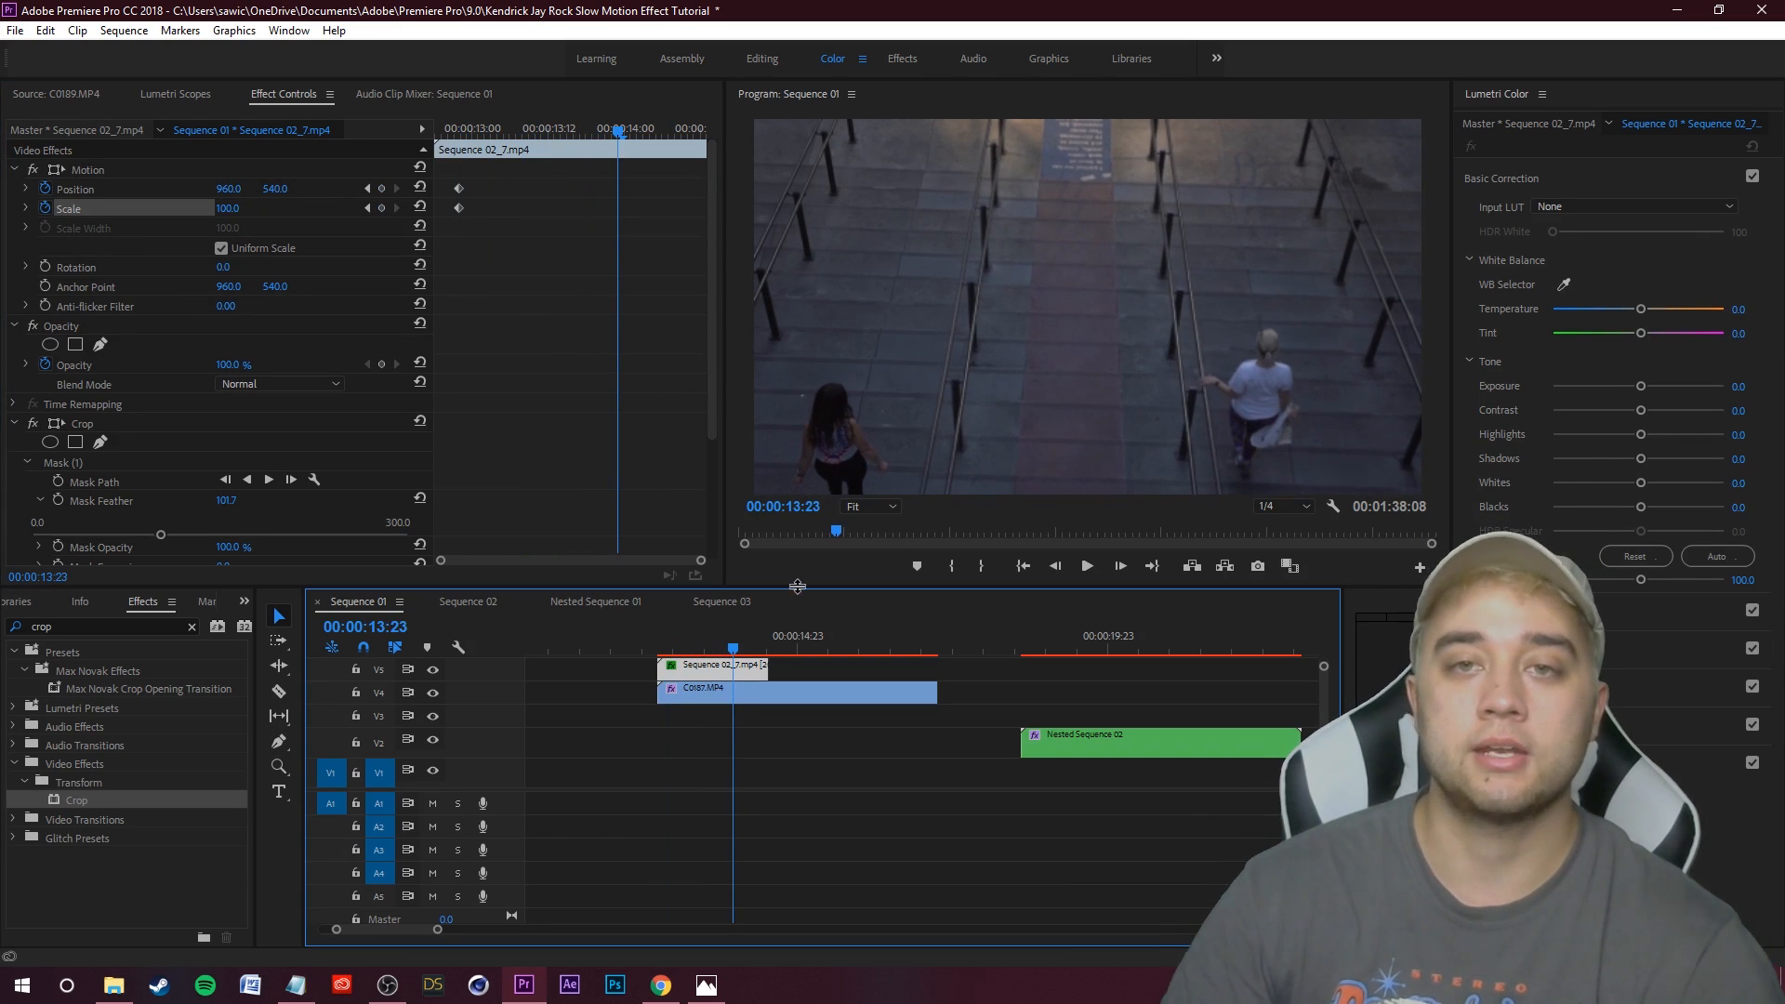
{"action": "left_click", "coordinate": [748, 346]}
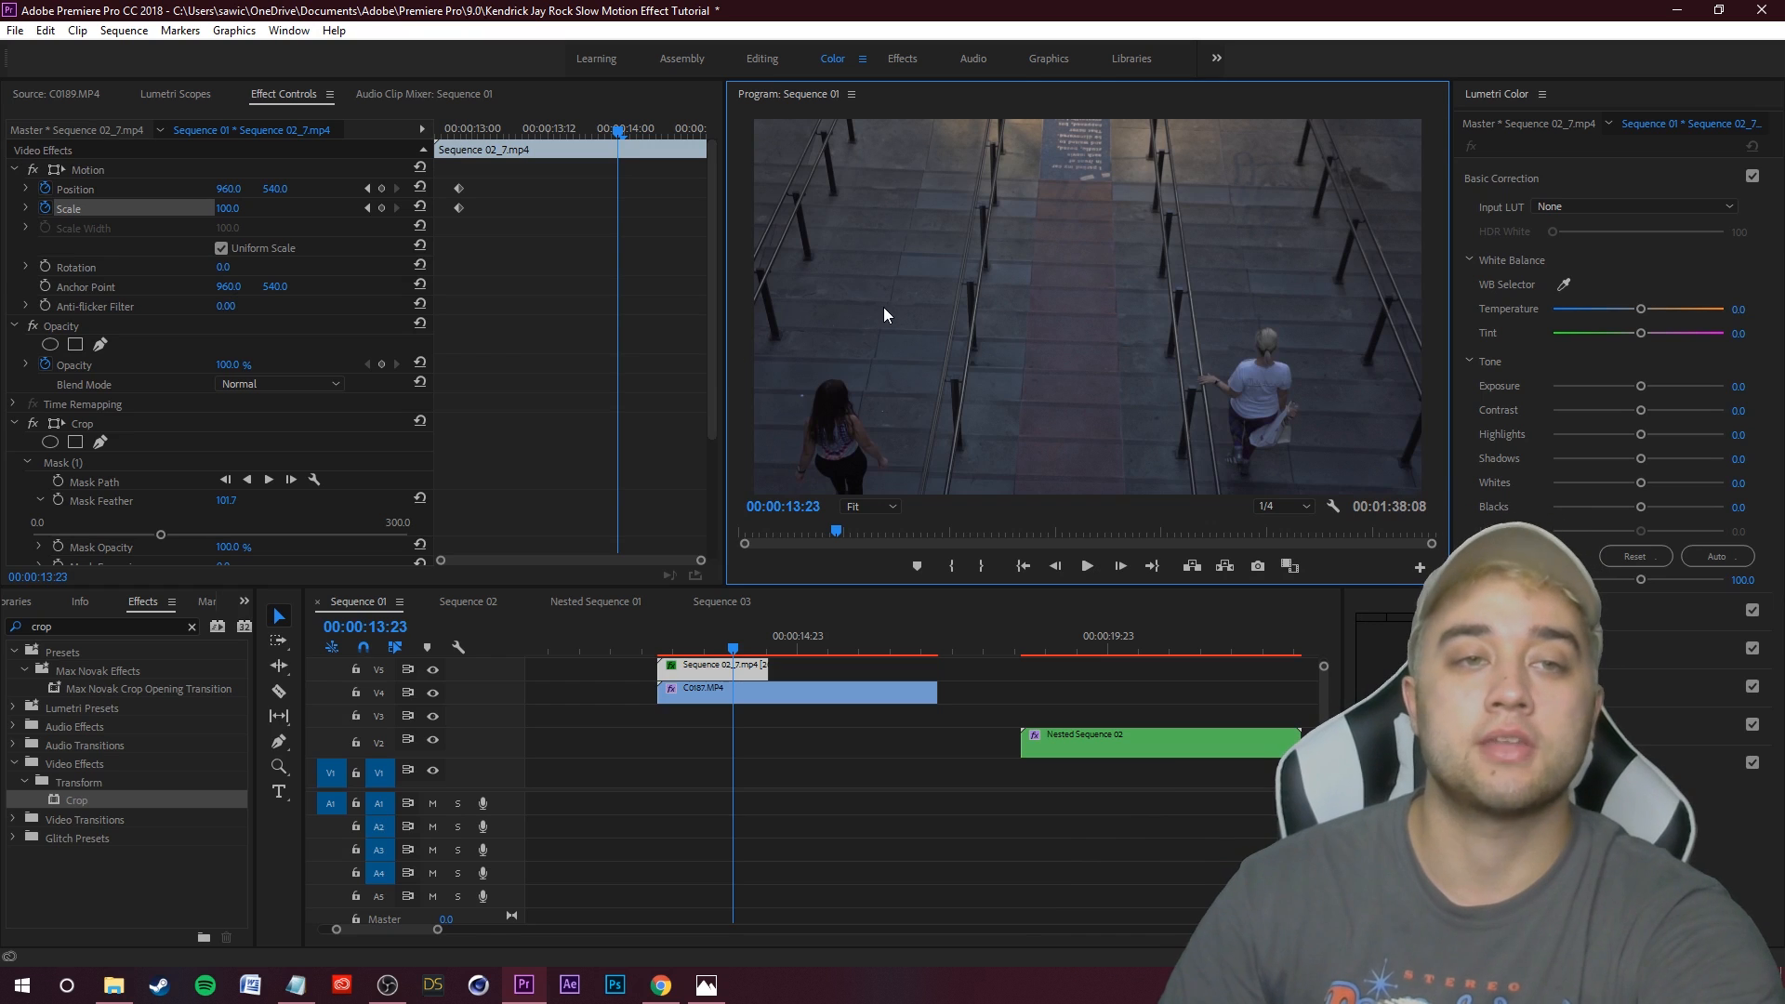
{"action": "key", "text": "grave"}
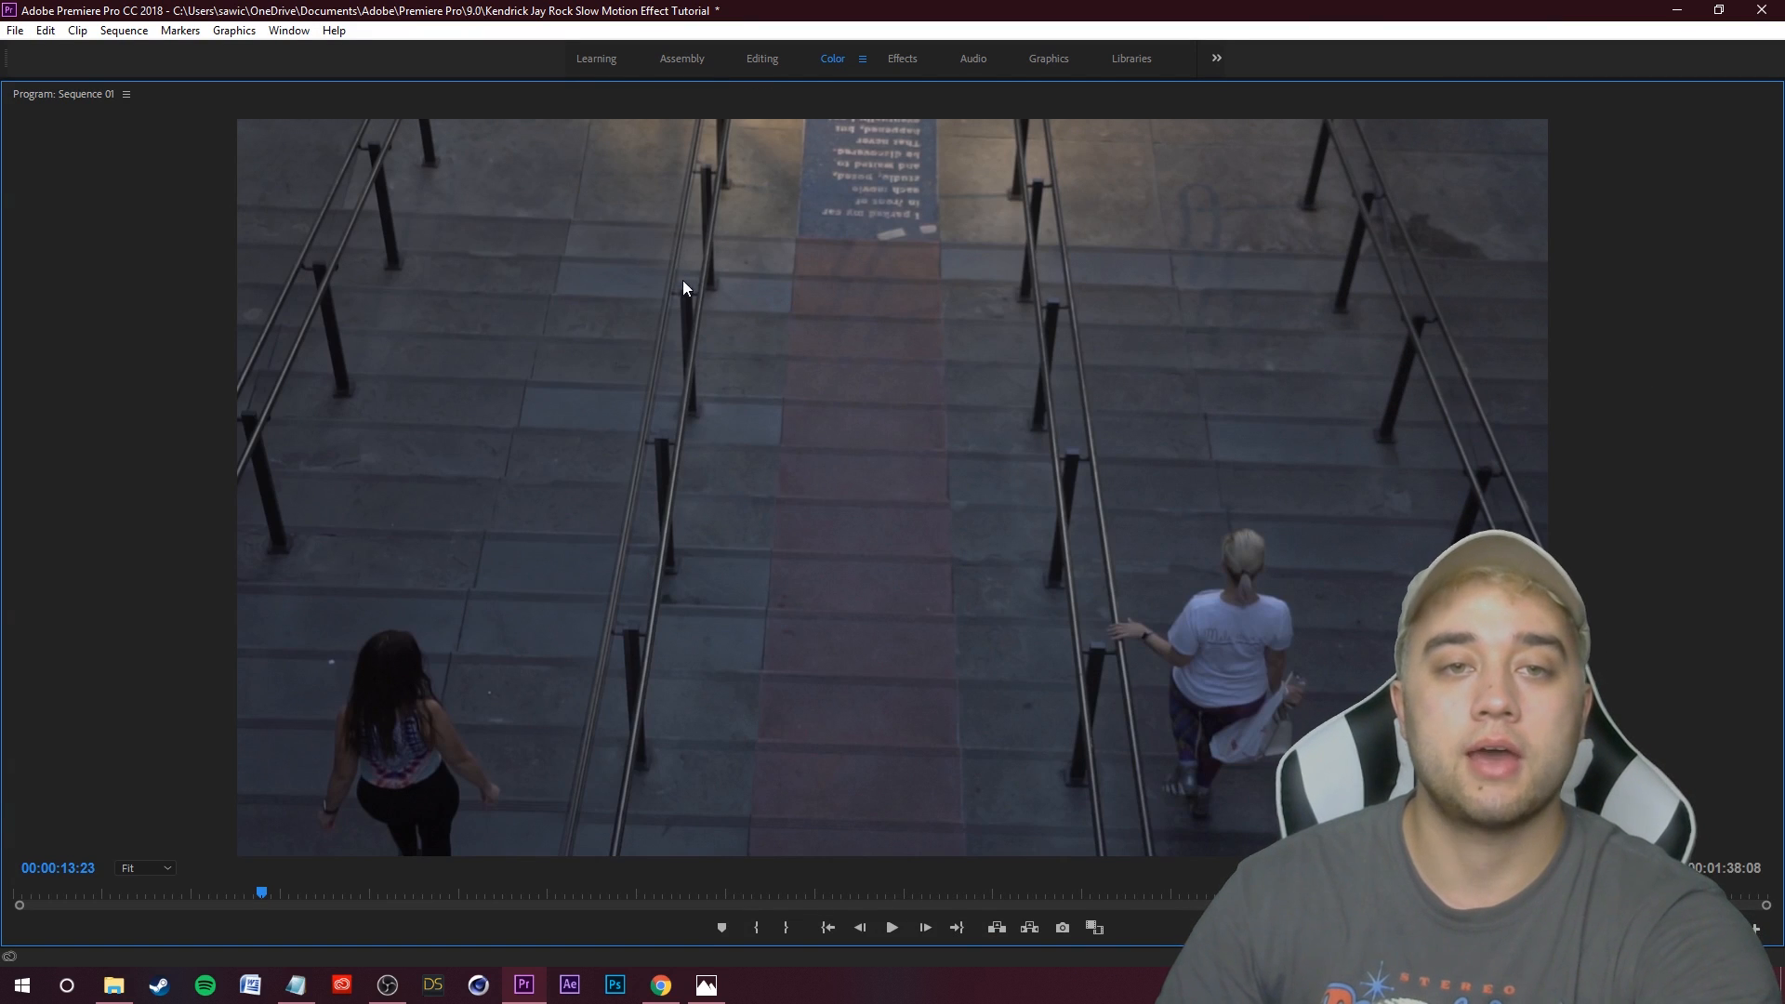
{"action": "key", "text": "grave"}
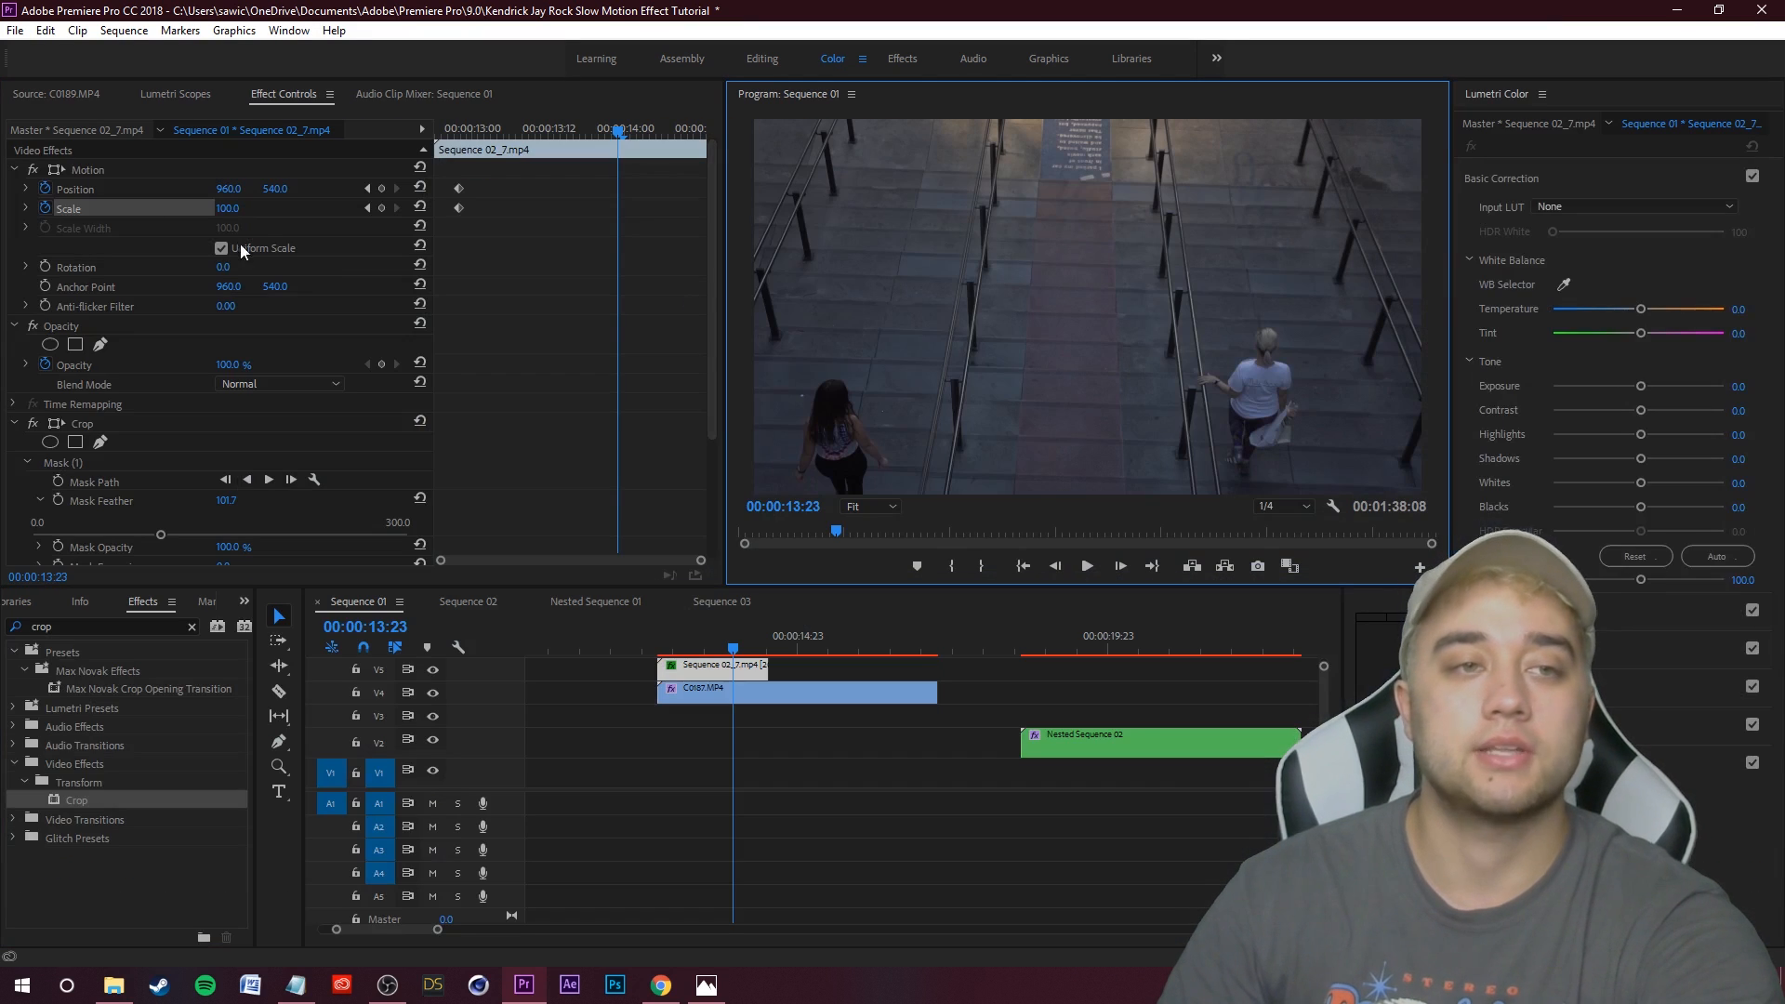
{"action": "left_click", "coordinate": [54, 170]}
{"action": "left_click", "coordinate": [997, 278]}
{"action": "key", "text": "grave"}
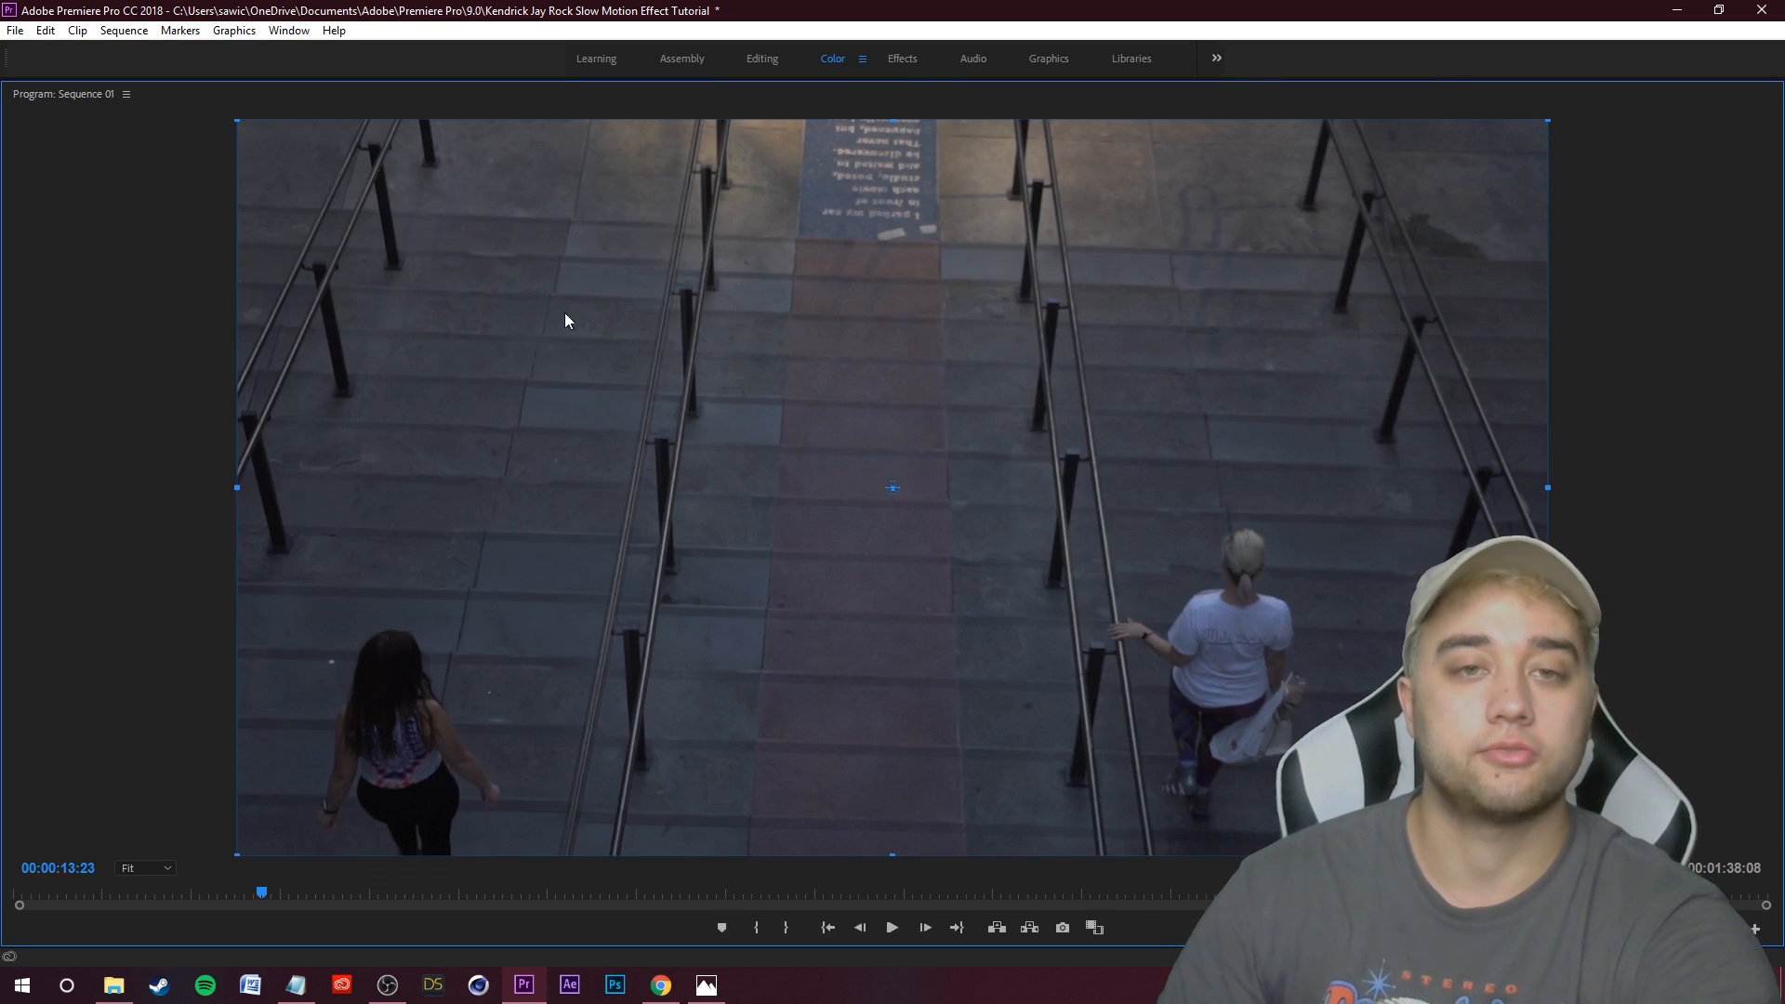
{"action": "left_click_drag", "start_coordinate": [666, 245], "coordinate": [662, 248]}
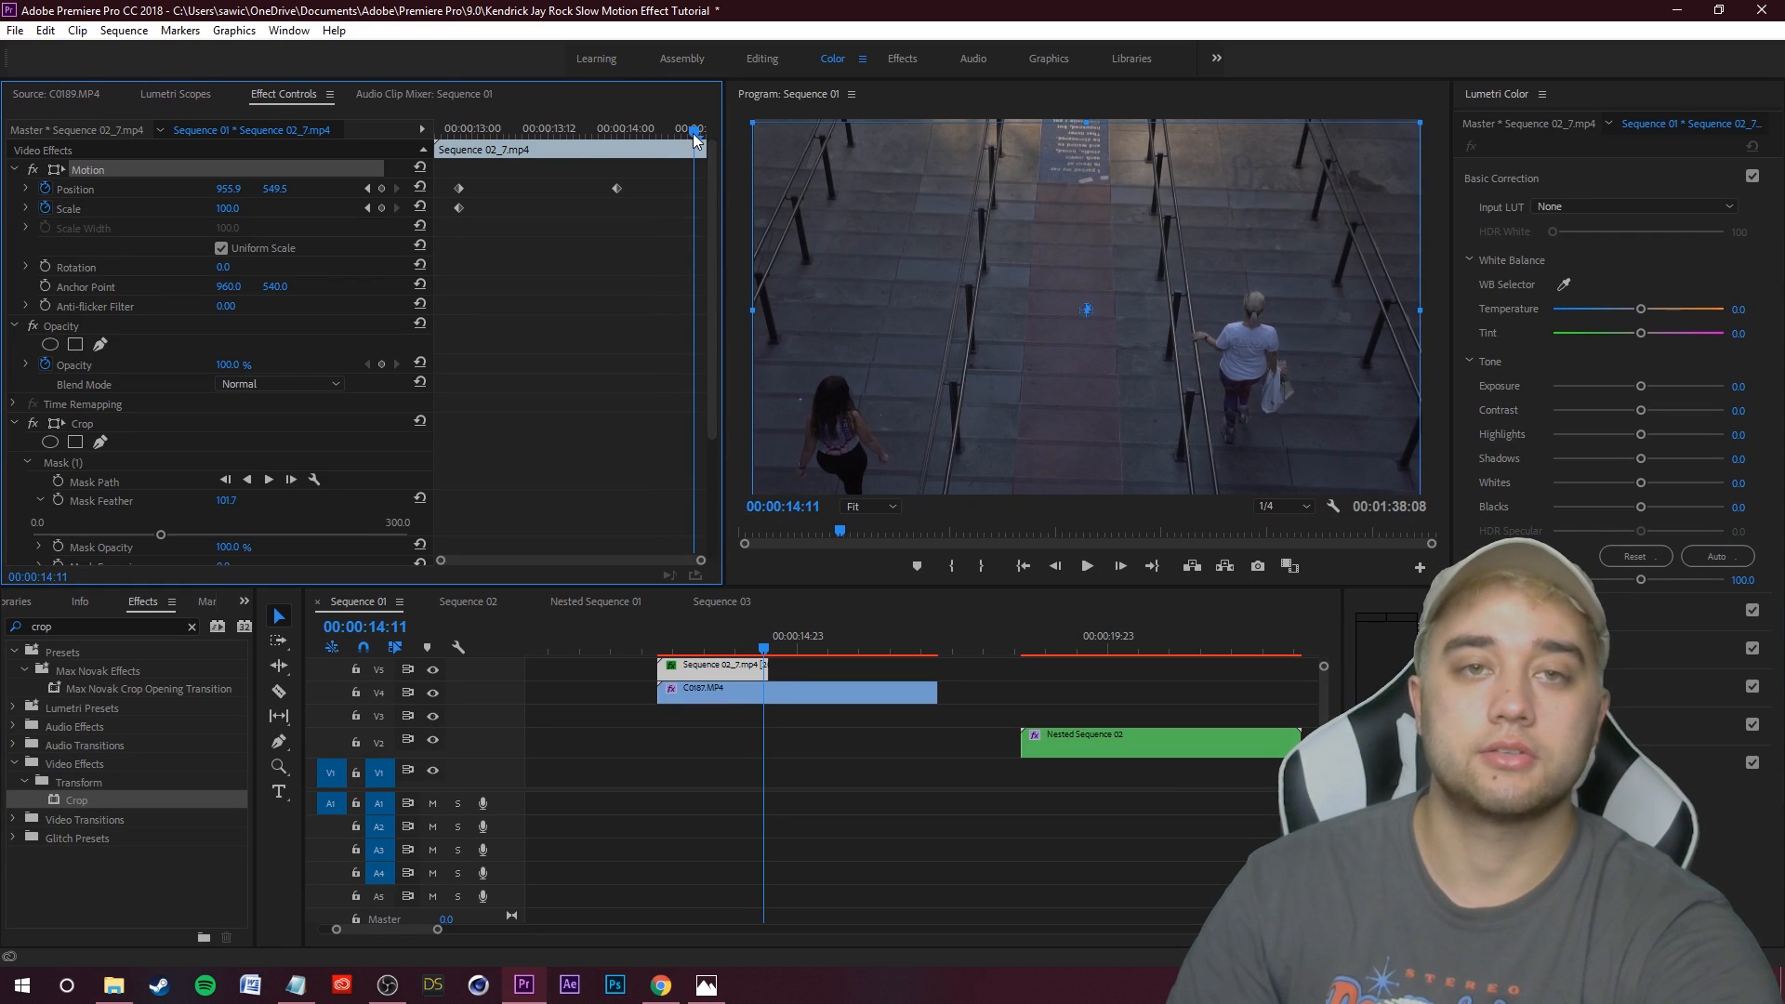
Add a Position keyframe at 00:00:14:12 by nudging the clip slightly to realign the railings with the underlying footage
{"action": "left_click", "coordinate": [700, 137]}
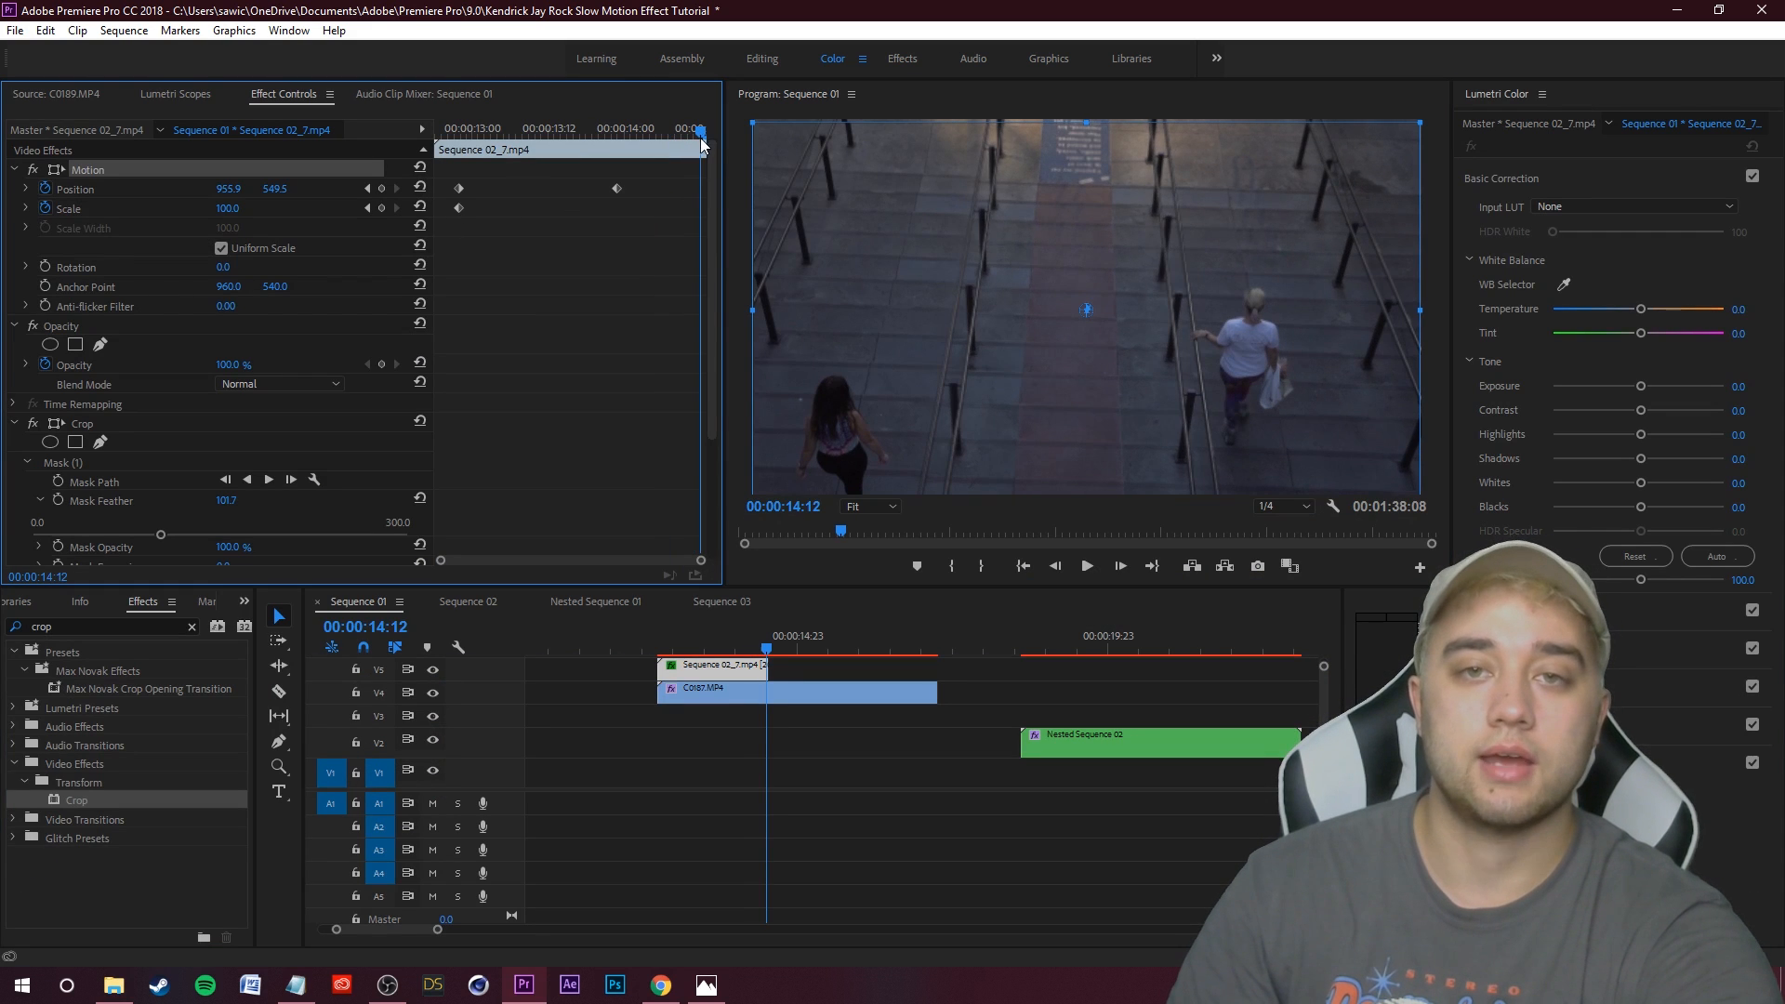
{"action": "key", "text": "grave"}
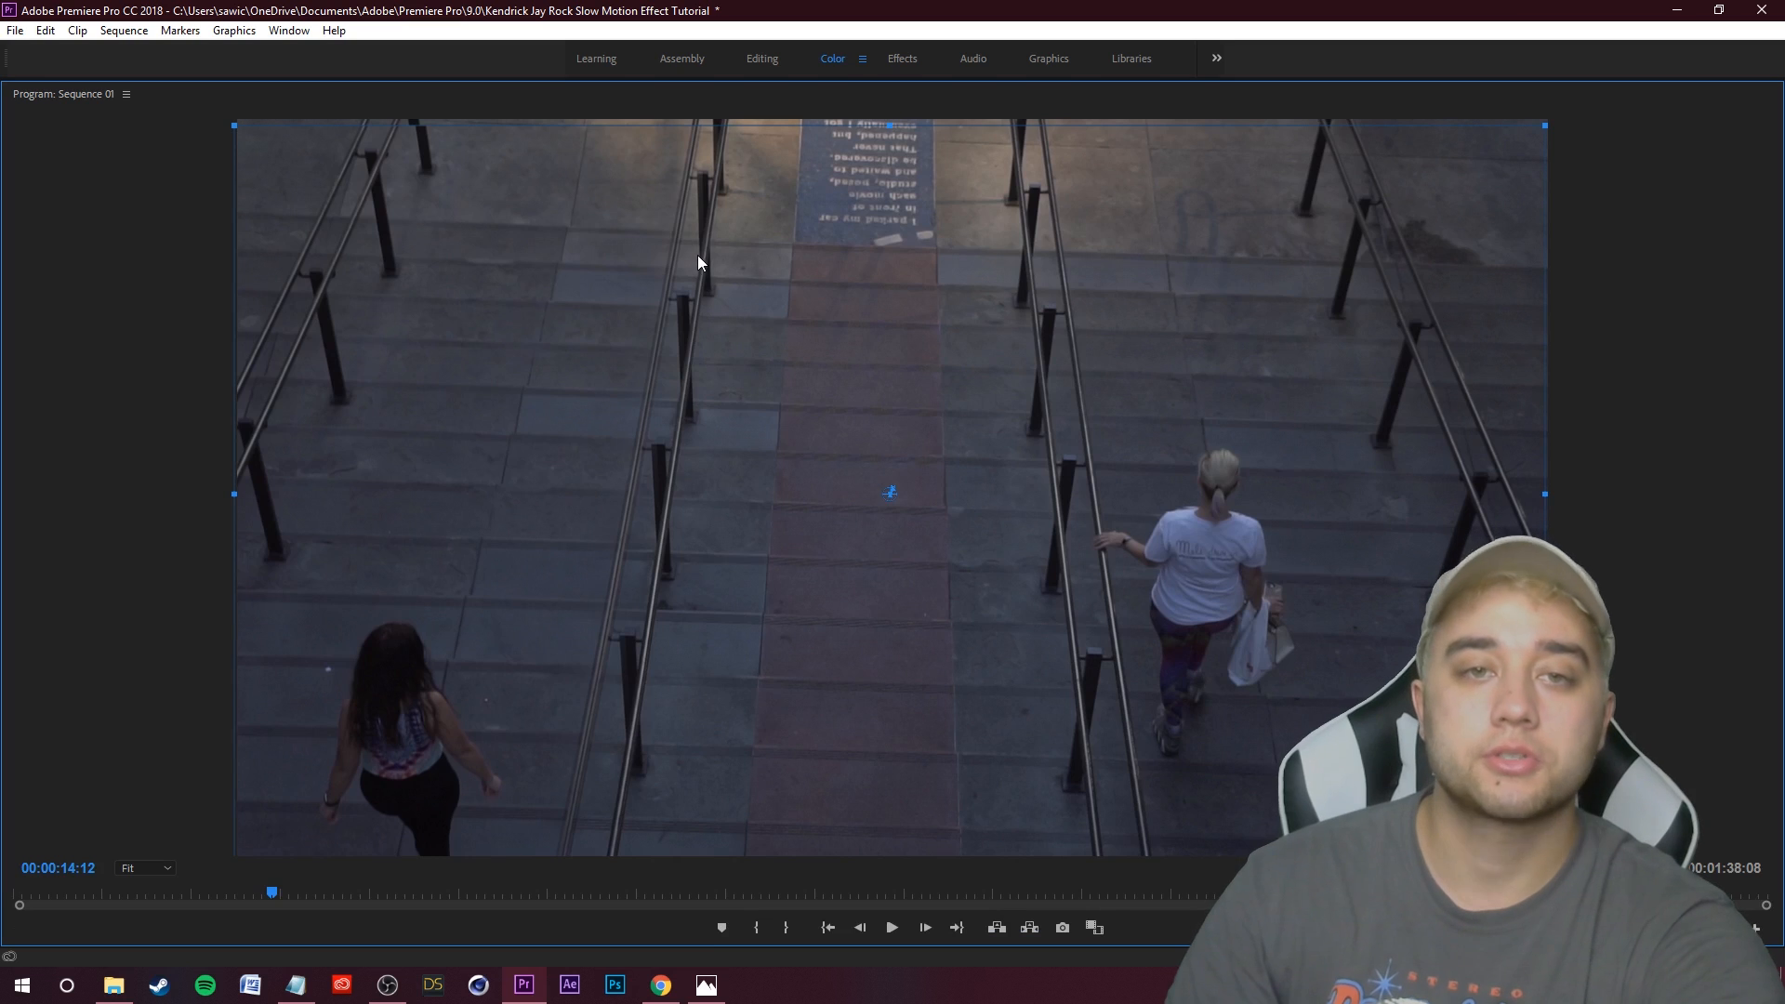
{"action": "left_click_drag", "start_coordinate": [652, 237], "coordinate": [653, 242]}
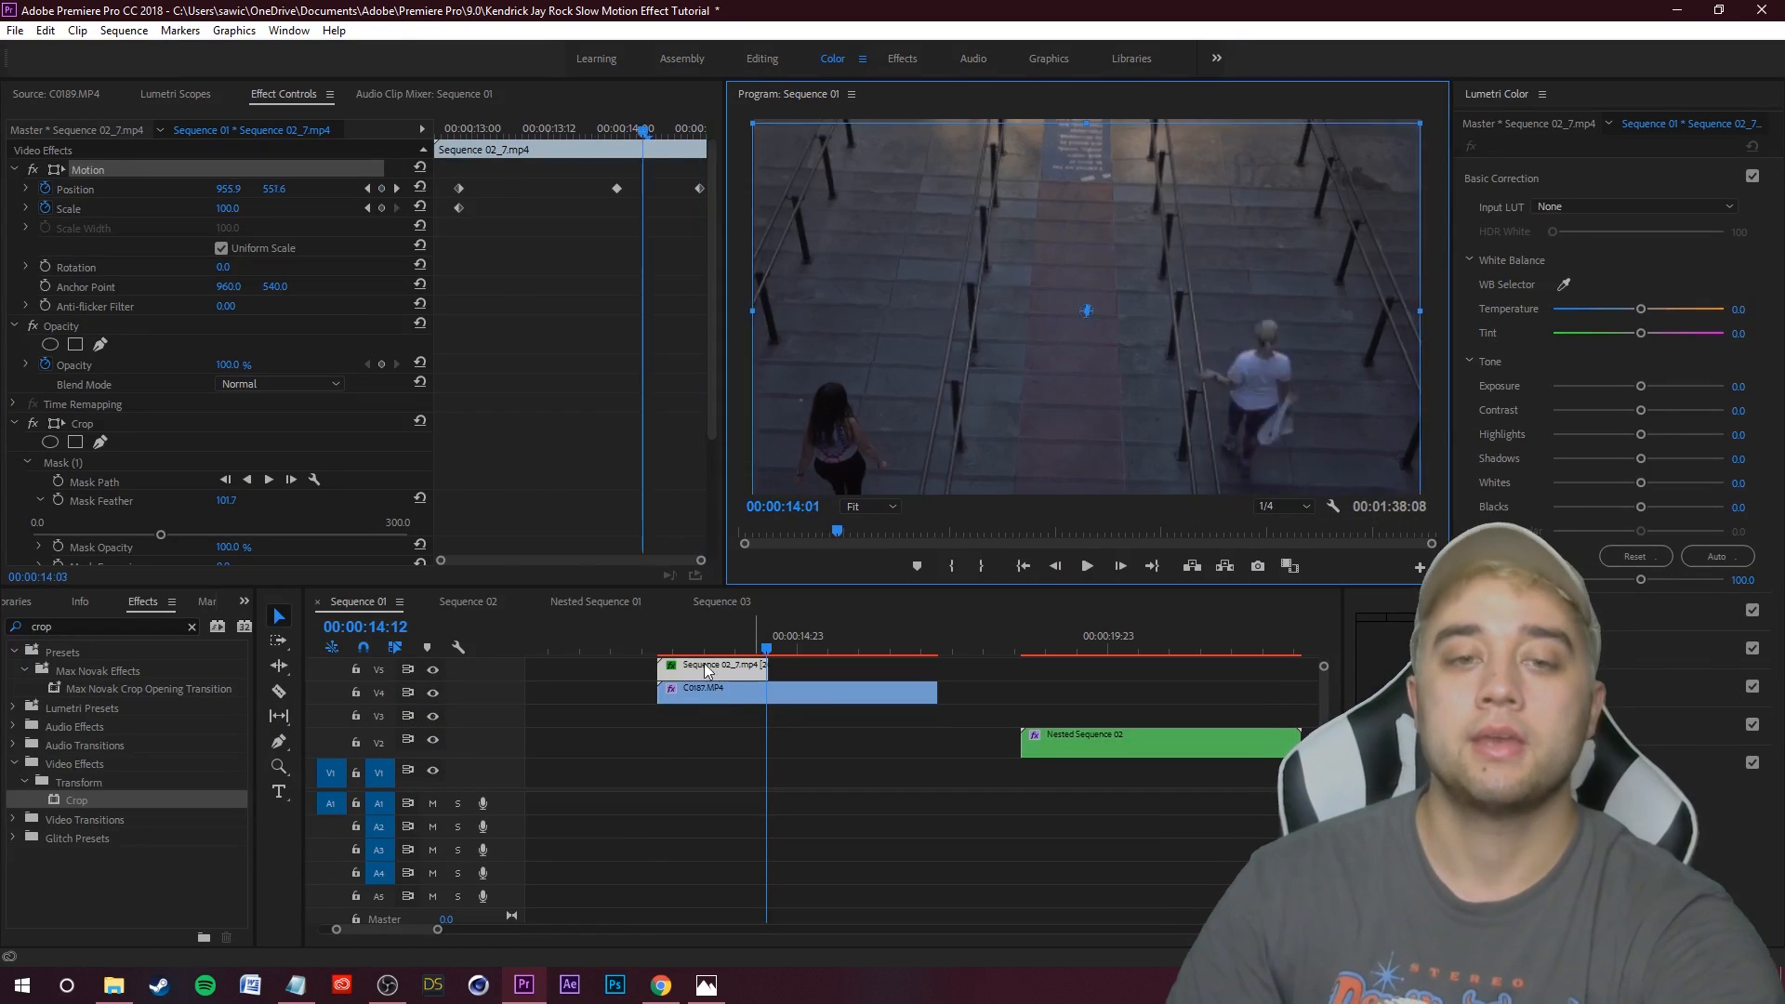
Render the selected Sequence 02_7.mp4 clip and play the aligned section from its start
{"action": "key", "text": "space"}
{"action": "left_click", "coordinate": [124, 30]}
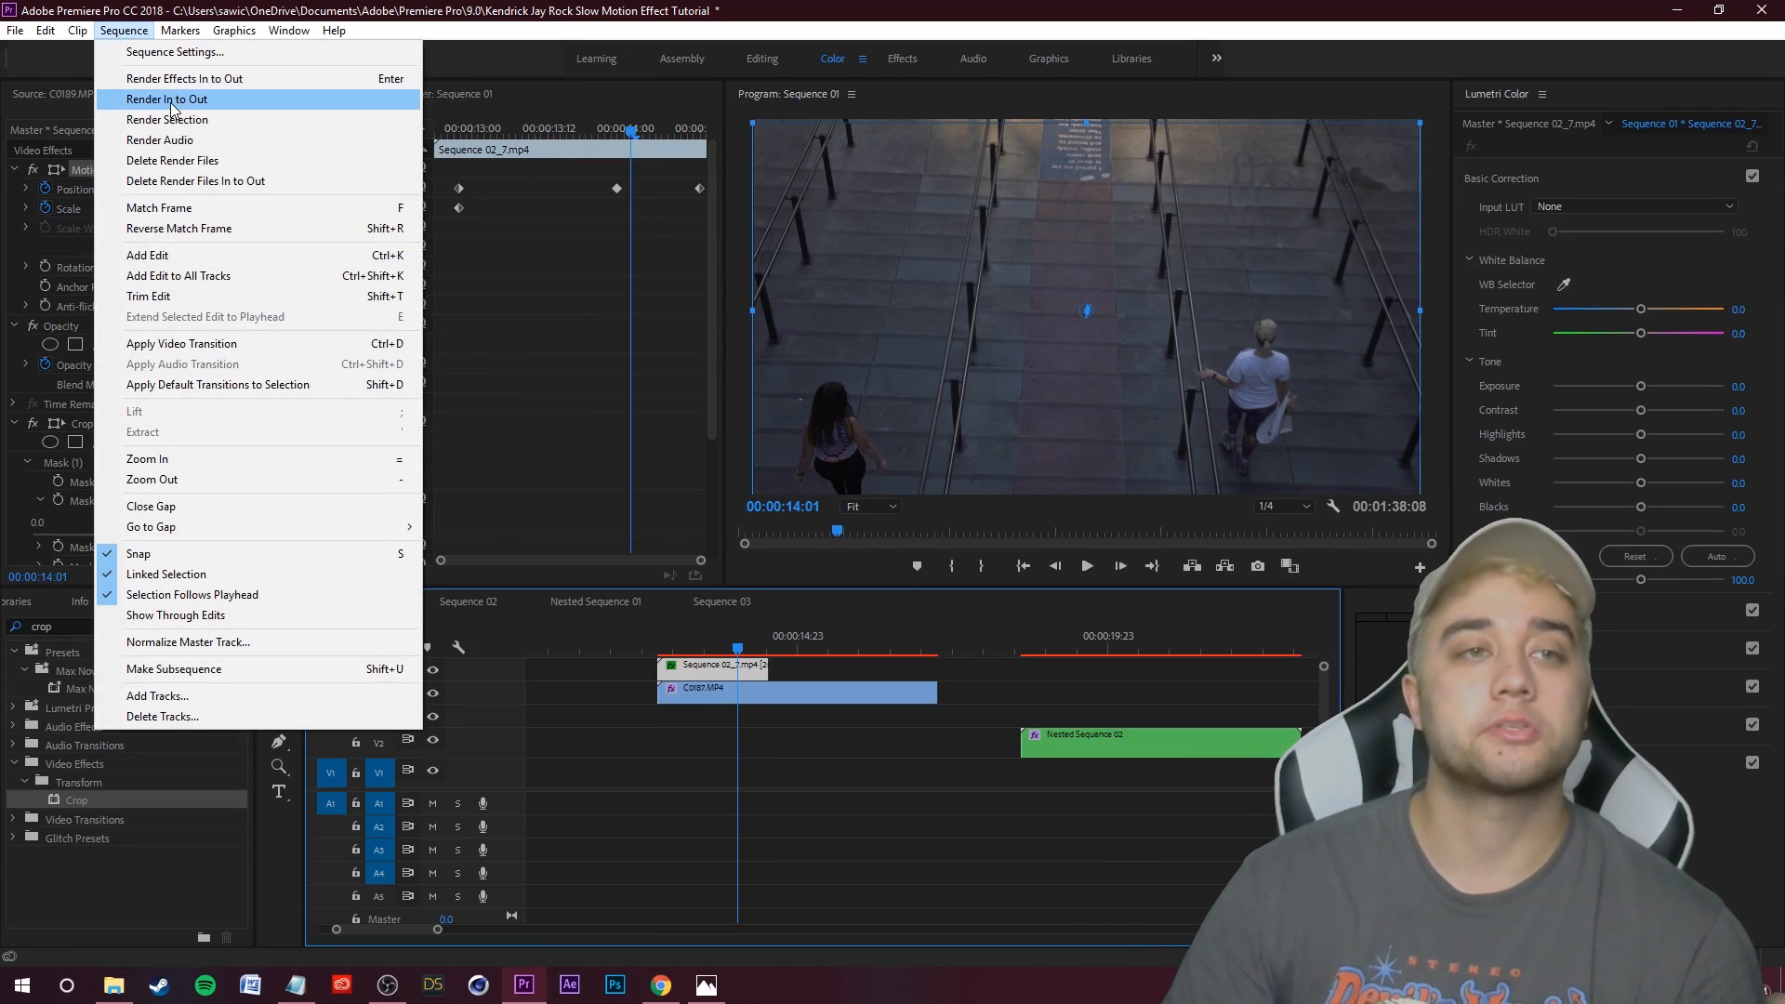
{"action": "left_click", "coordinate": [177, 116]}
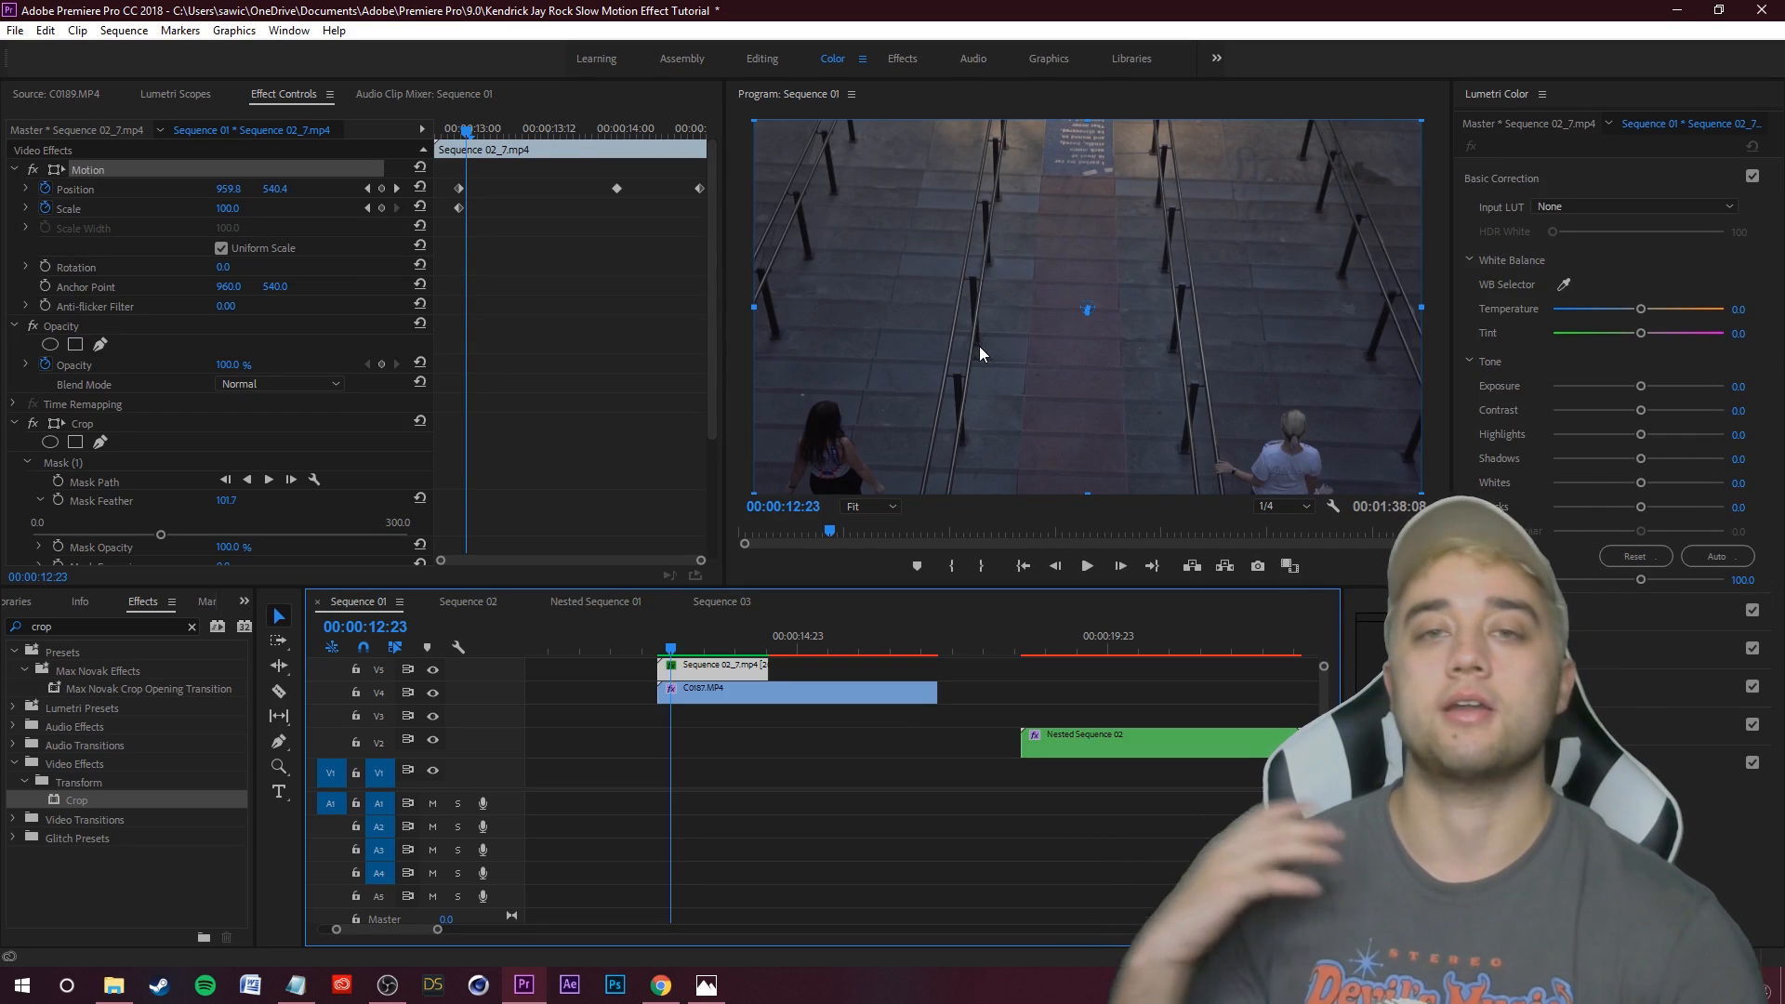
{"action": "key", "text": "Up"}
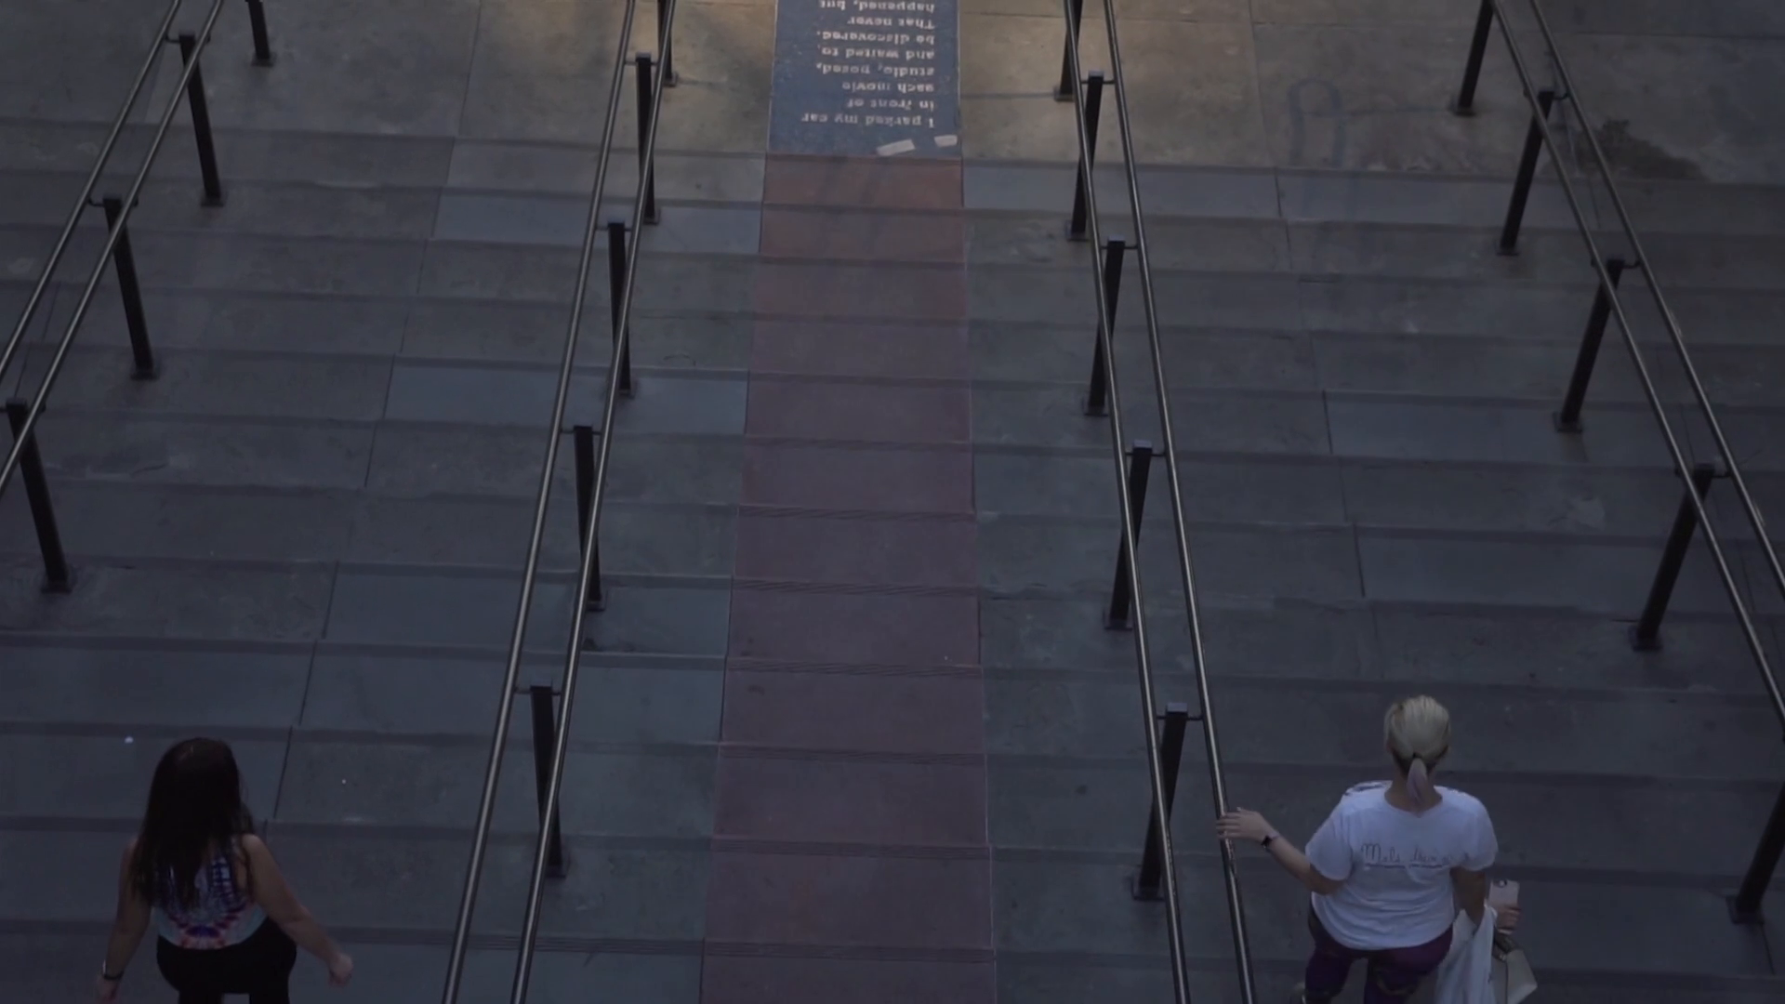